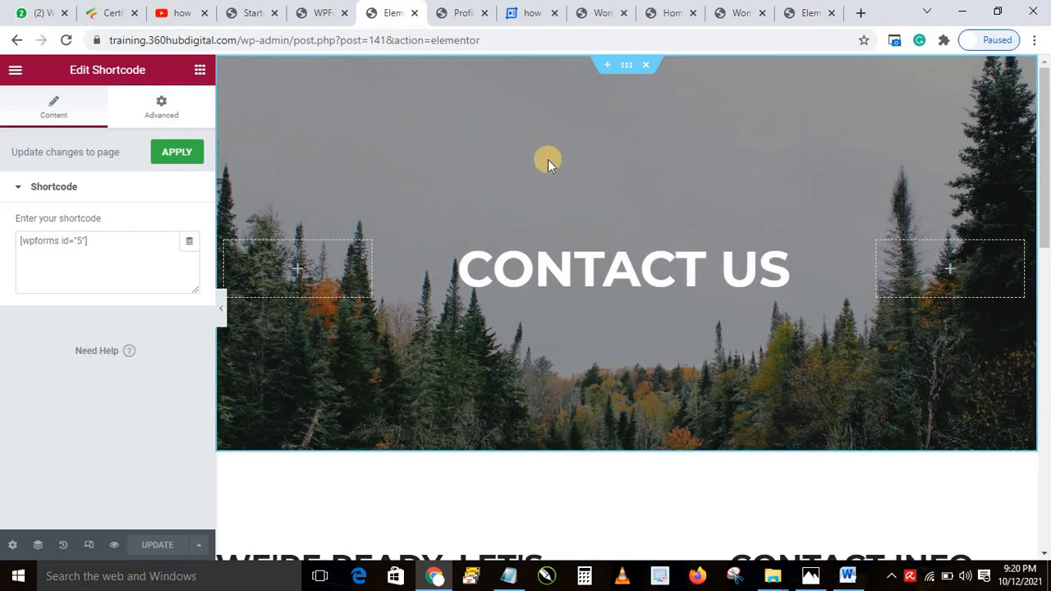
Replace the contact form's shortcode with [wpforms id="578"] and update the Contact Us page
{"action": "left_click_drag", "start_coordinate": [1046, 200], "coordinate": [1043, 321]}
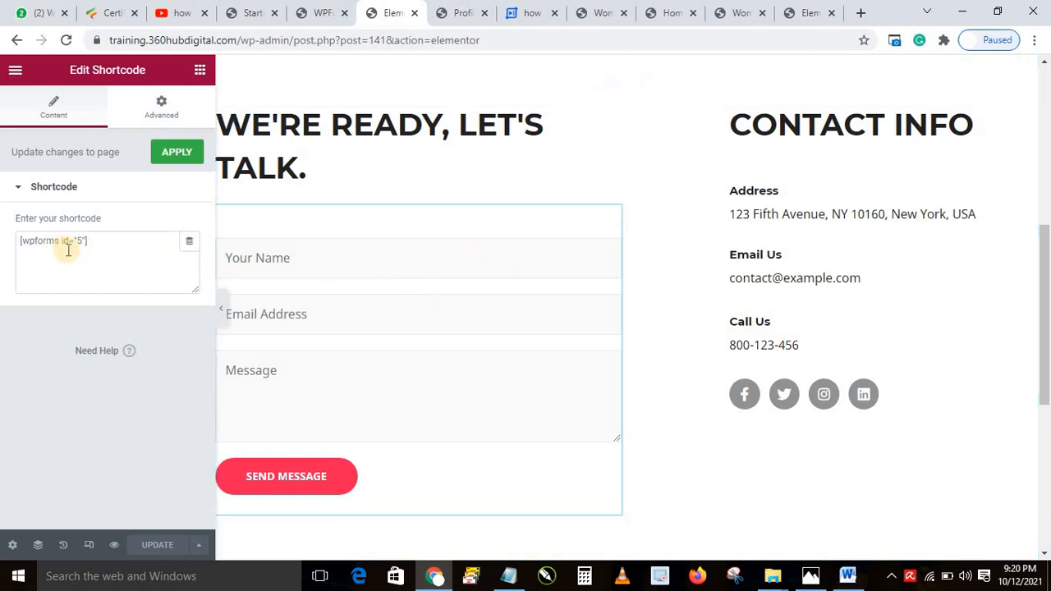
{"action": "left_click", "coordinate": [377, 256]}
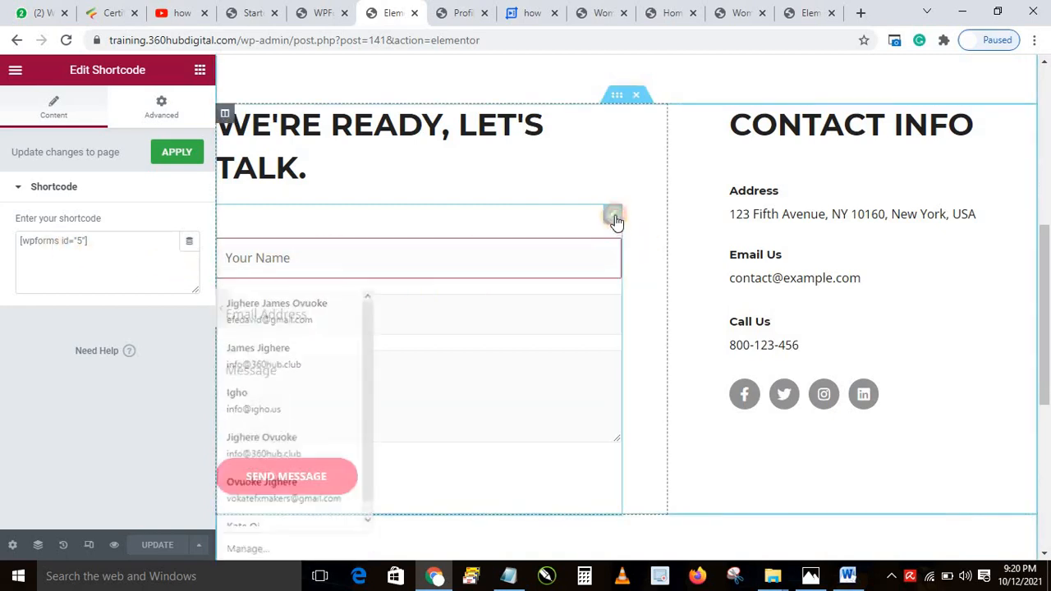
{"action": "left_click", "coordinate": [613, 216]}
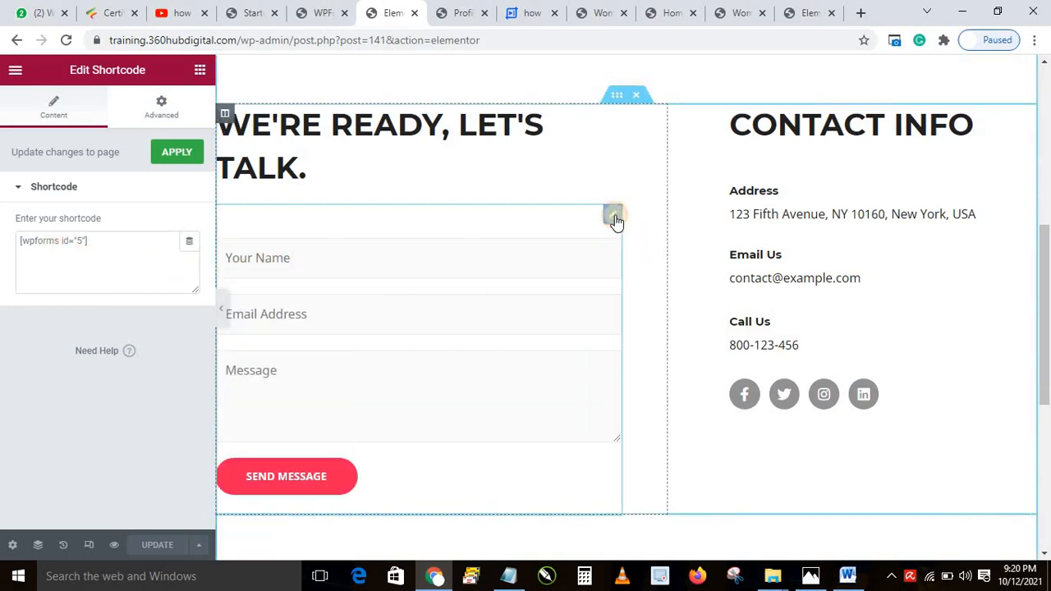
{"action": "triple_click", "coordinate": [40, 242]}
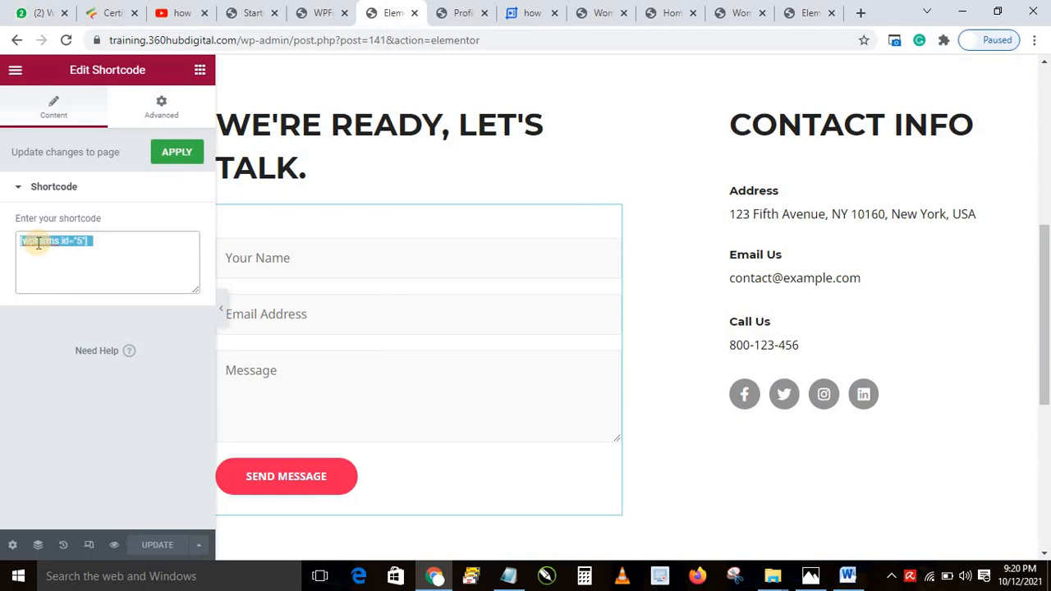
{"action": "type", "text": "[wpforms id=\"578\"]"}
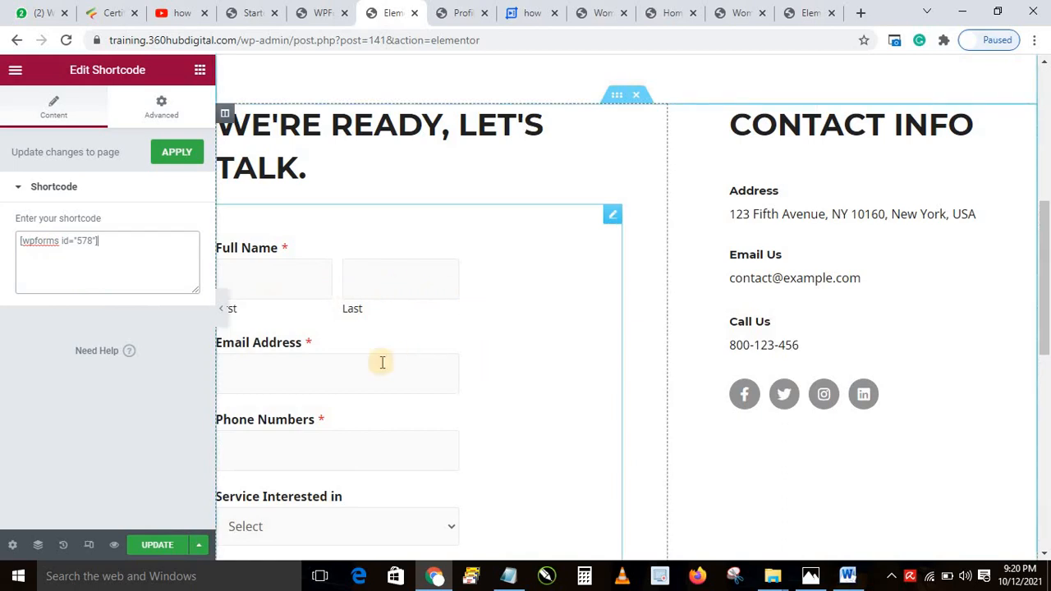
{"action": "left_click", "coordinate": [168, 545]}
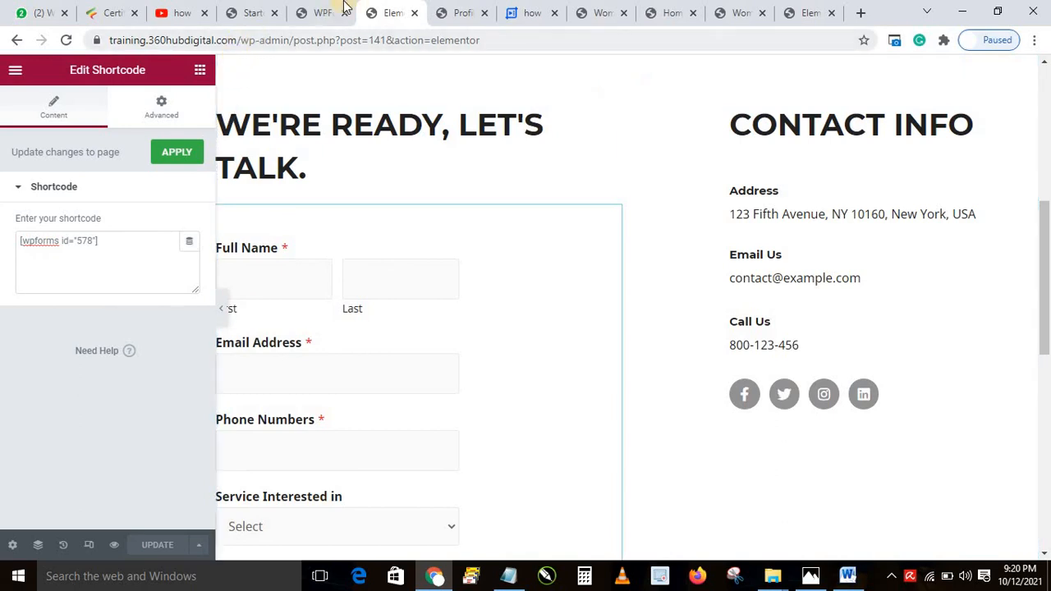
Open the live 360 Hub Training site in a new browser tab and go to its Contact page
{"action": "left_click", "coordinate": [465, 10]}
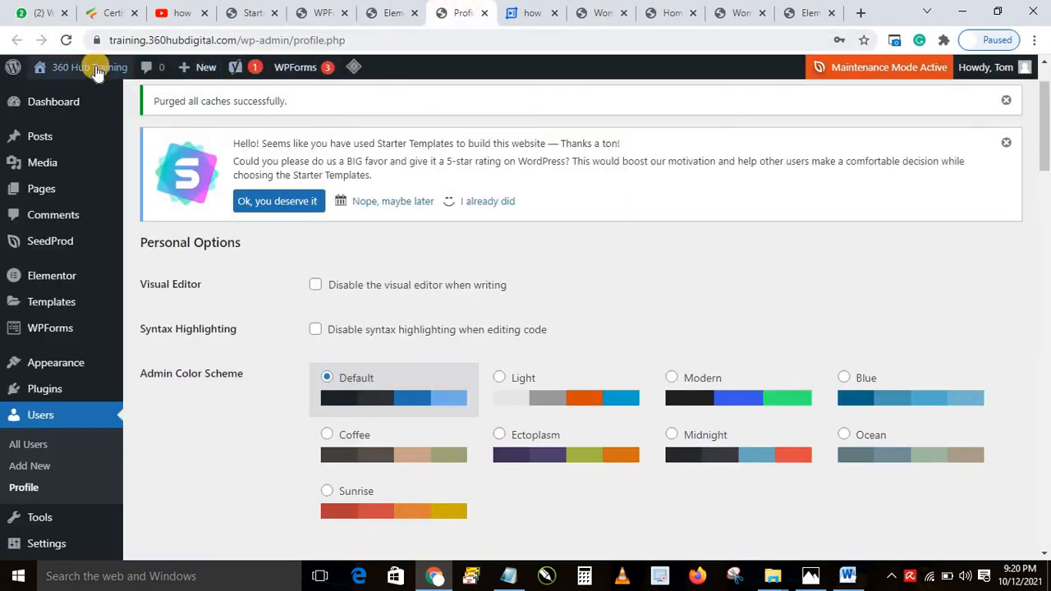
{"action": "mouse_move", "coordinate": [91, 69]}
{"action": "right_click", "coordinate": [57, 95]}
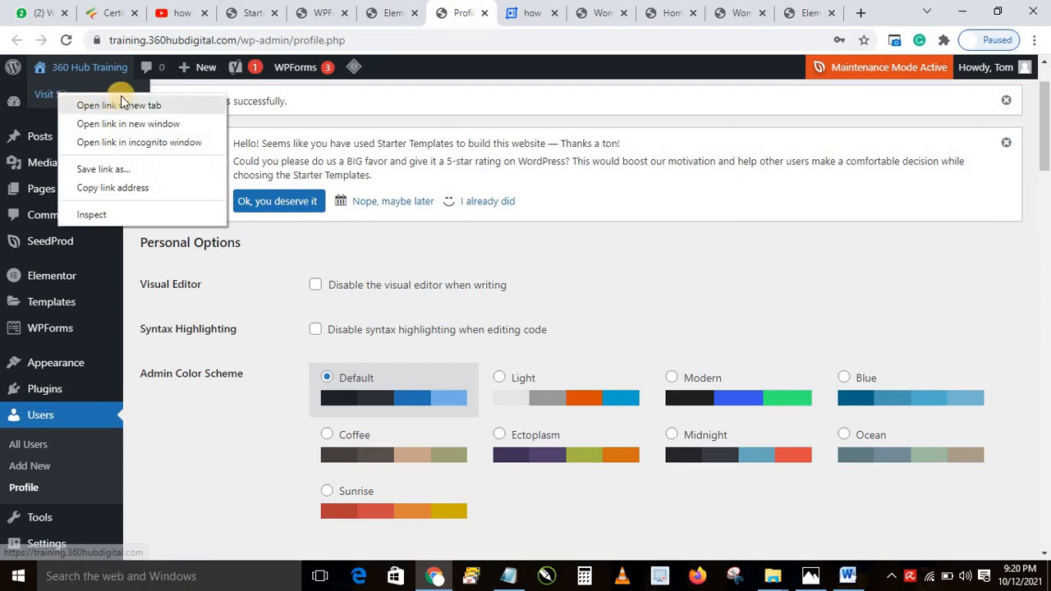
{"action": "left_click", "coordinate": [152, 105]}
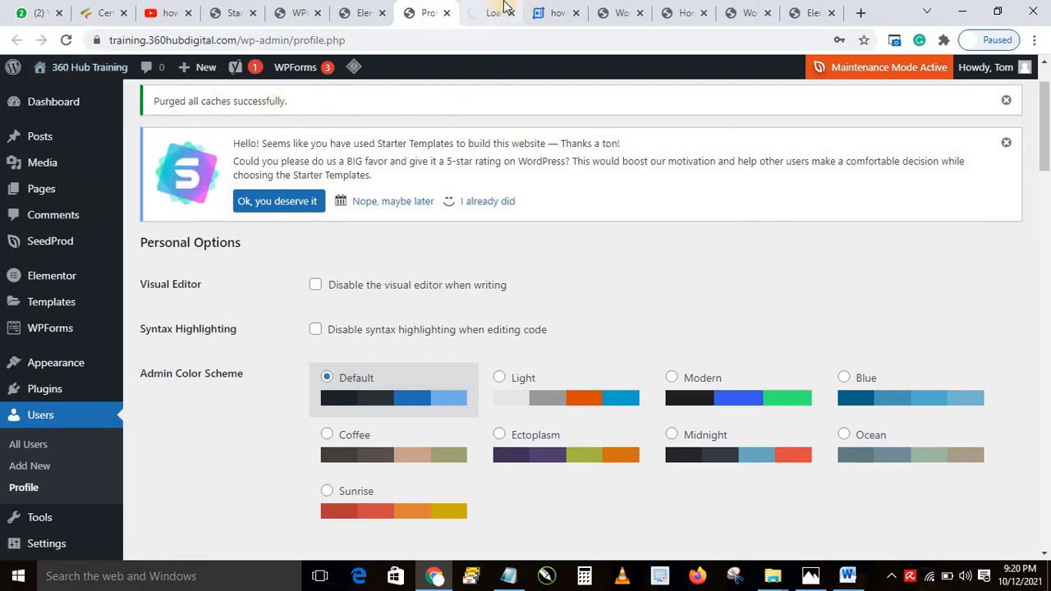
{"action": "left_click", "coordinate": [482, 9]}
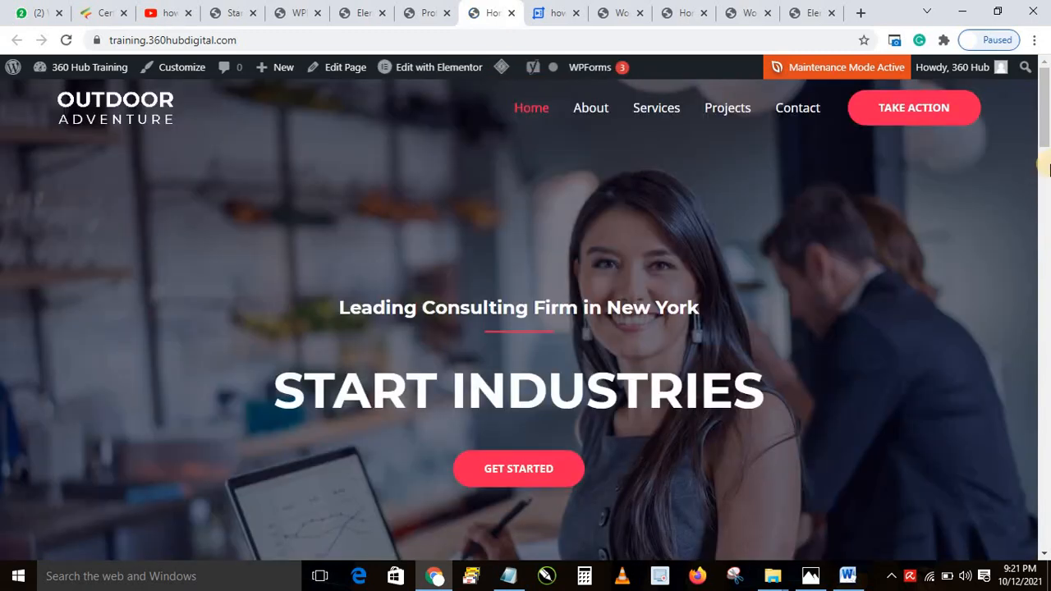
{"action": "left_click_drag", "start_coordinate": [1043, 102], "coordinate": [1007, 96]}
{"action": "left_click", "coordinate": [795, 107]}
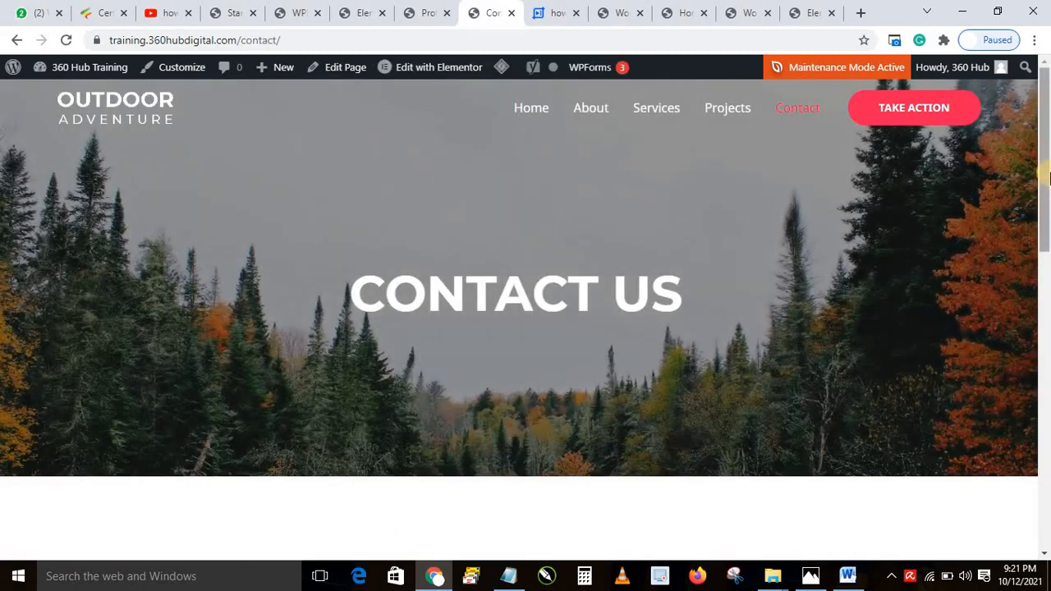
Review the embedded form on the live Contact page, including the Service Interested in options and the submit button
{"action": "scroll", "coordinate": [1046, 344], "scroll_direction": "down", "scroll_amount": 1}
{"action": "scroll", "coordinate": [1046, 343], "scroll_direction": "down", "scroll_amount": 6}
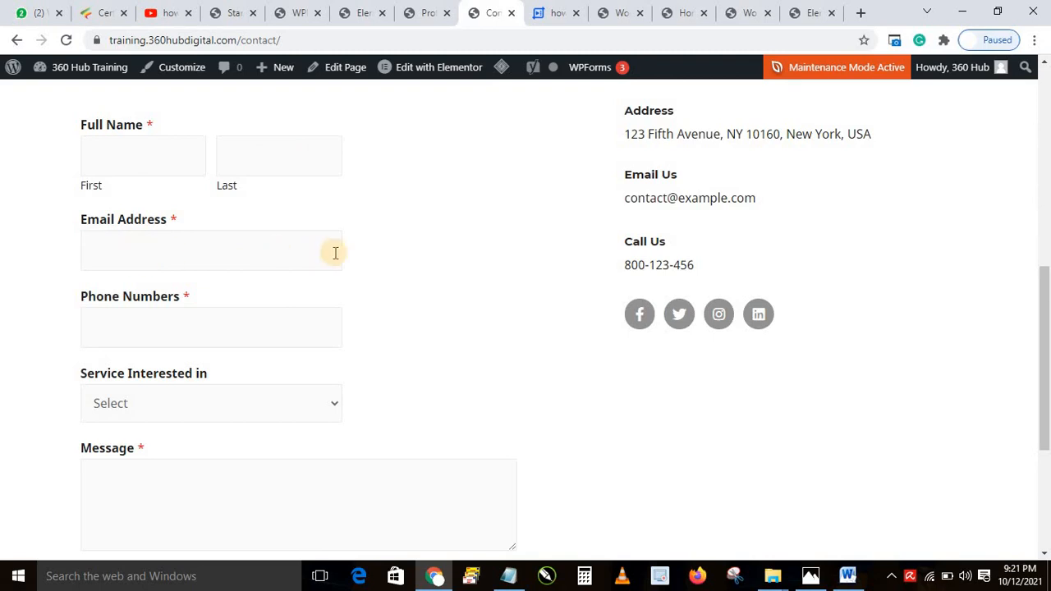
{"action": "left_click", "coordinate": [161, 413]}
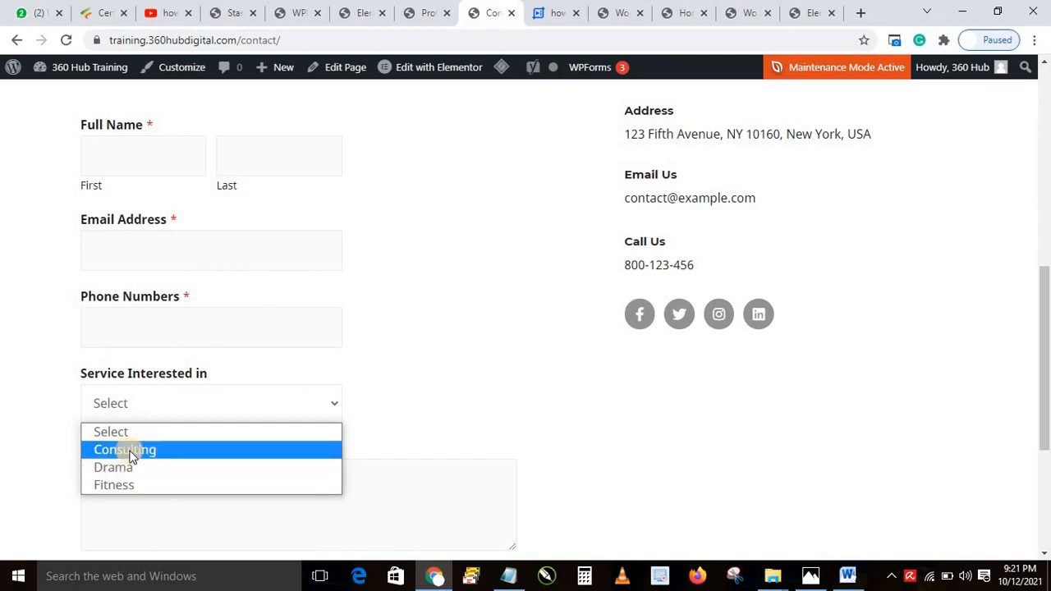
{"action": "left_click", "coordinate": [51, 443]}
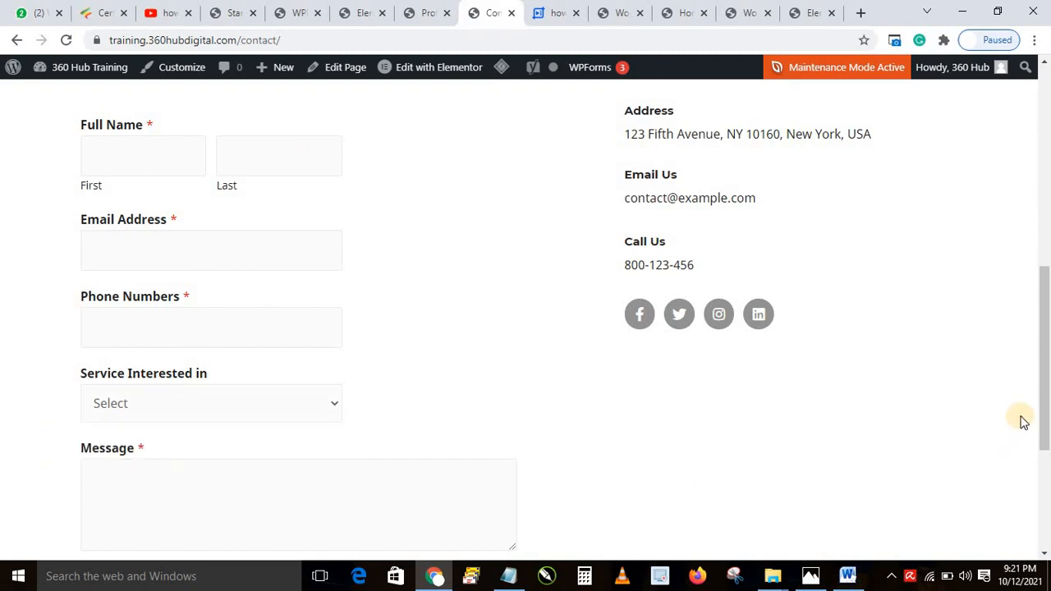
{"action": "left_click_drag", "start_coordinate": [1043, 384], "coordinate": [1045, 482]}
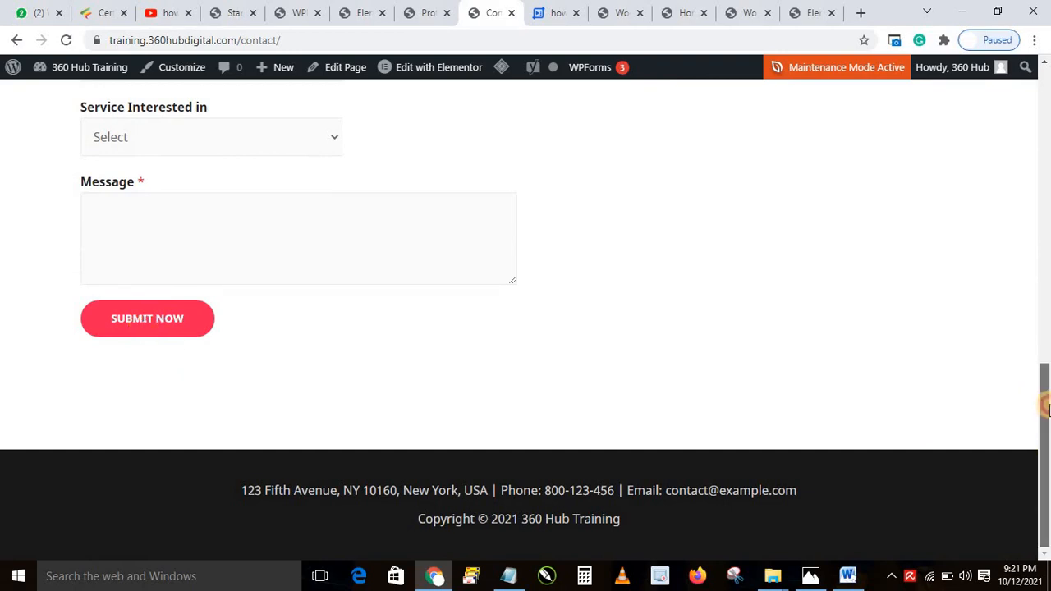
{"action": "left_click_drag", "start_coordinate": [1045, 437], "coordinate": [1047, 316]}
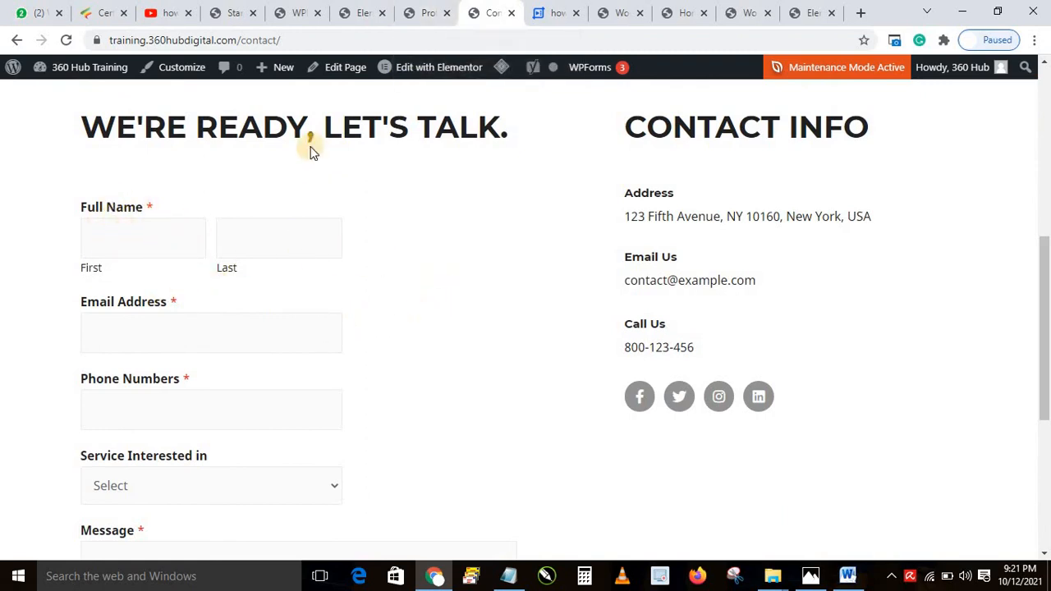
Open the Contact Us Form for editing in WPForms and close the Elementor editor and live Contact page tabs
{"action": "left_click", "coordinate": [363, 13]}
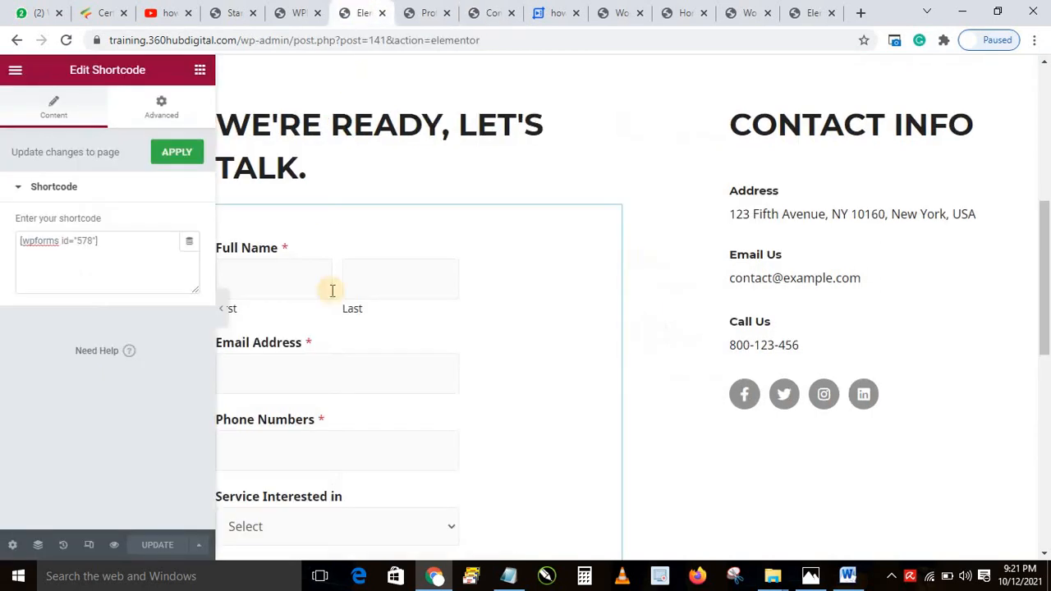
{"action": "left_click", "coordinate": [287, 12]}
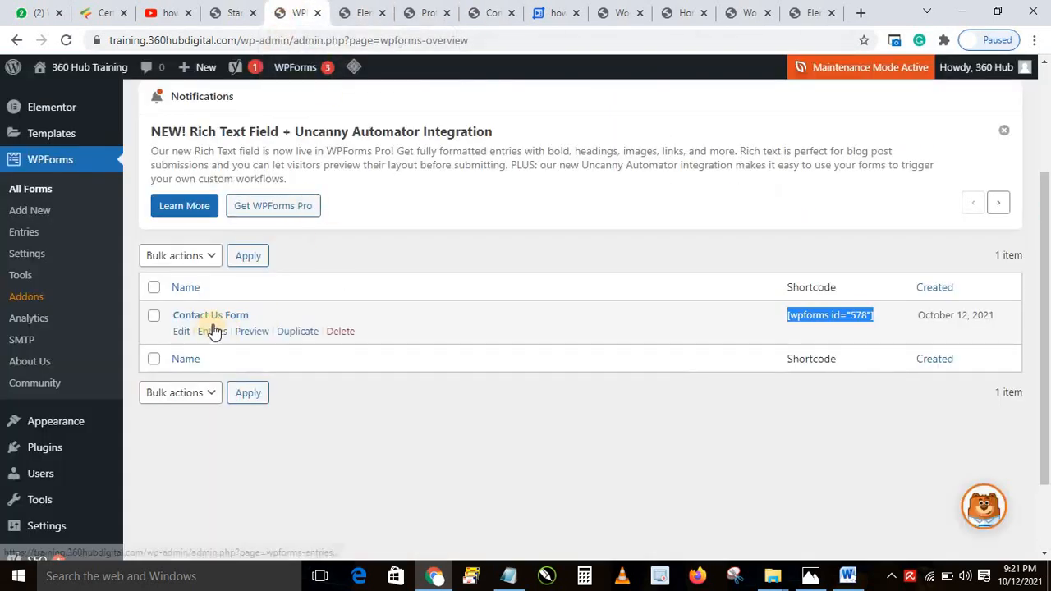
{"action": "left_click", "coordinate": [181, 331]}
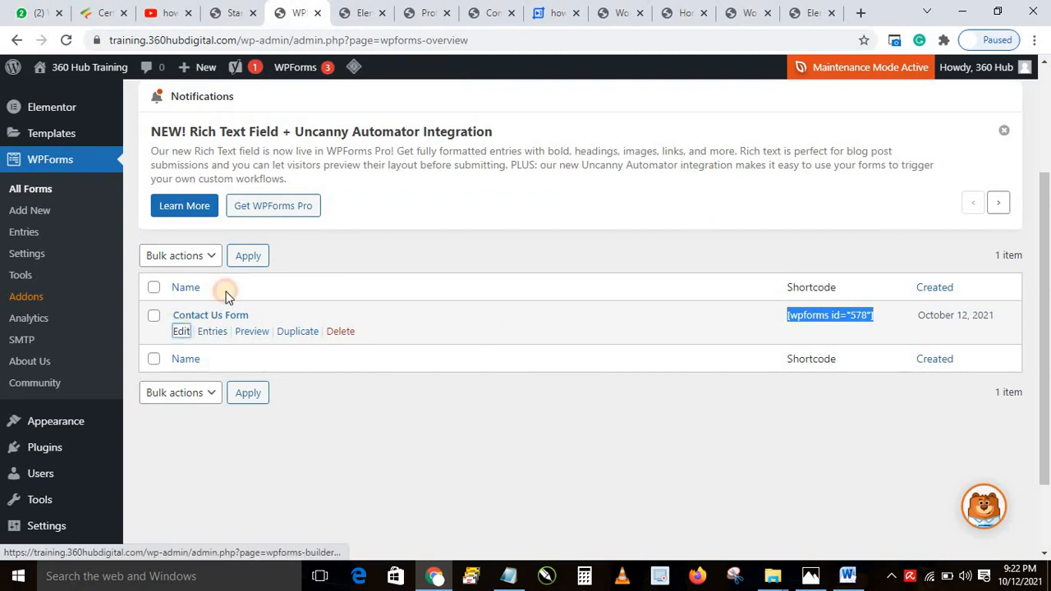
{"action": "left_click", "coordinate": [382, 14]}
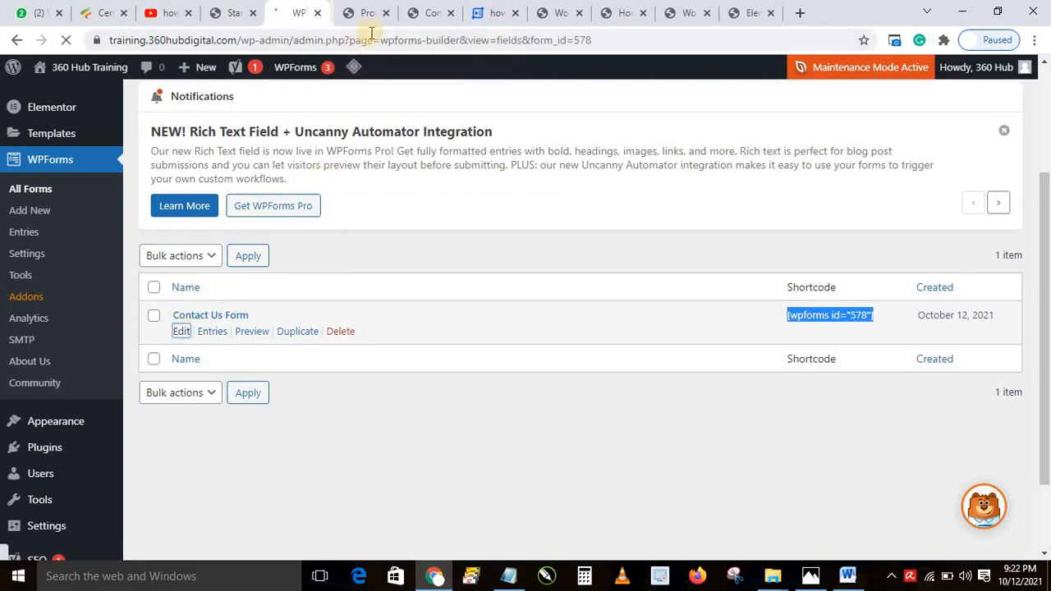
{"action": "left_click", "coordinate": [420, 17]}
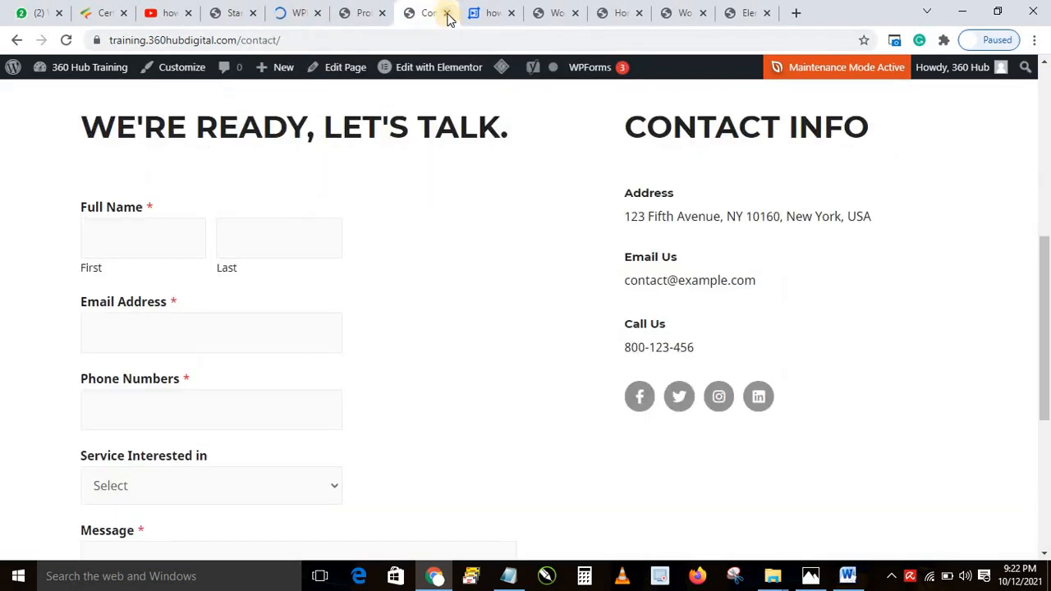
{"action": "left_click", "coordinate": [447, 17]}
{"action": "left_click", "coordinate": [297, 13]}
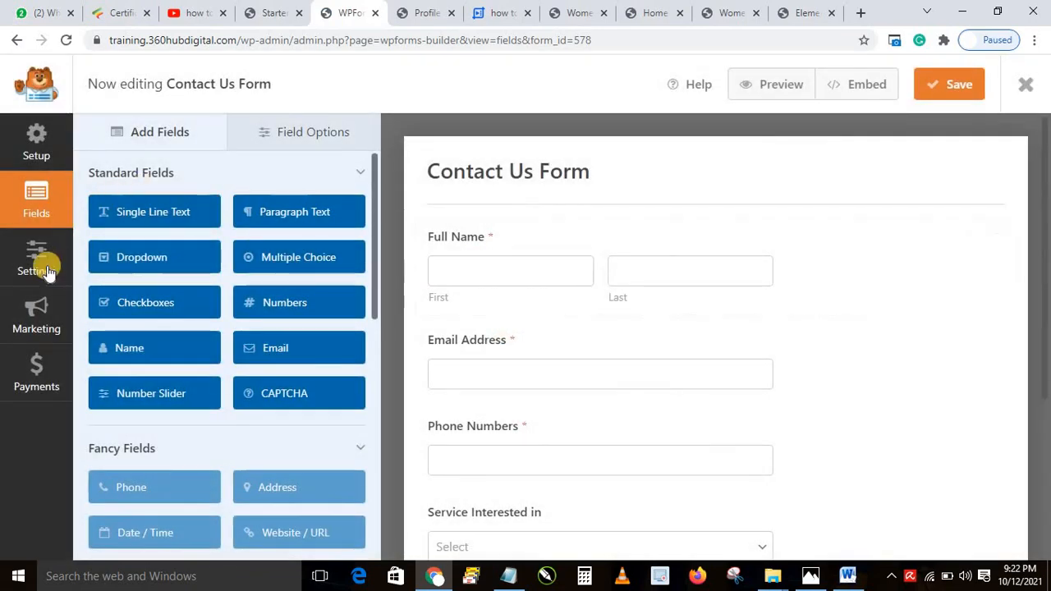
Try clearing the Send To Email Address in the form's default notification, and exit the form builder without saving
{"action": "left_click", "coordinate": [29, 263]}
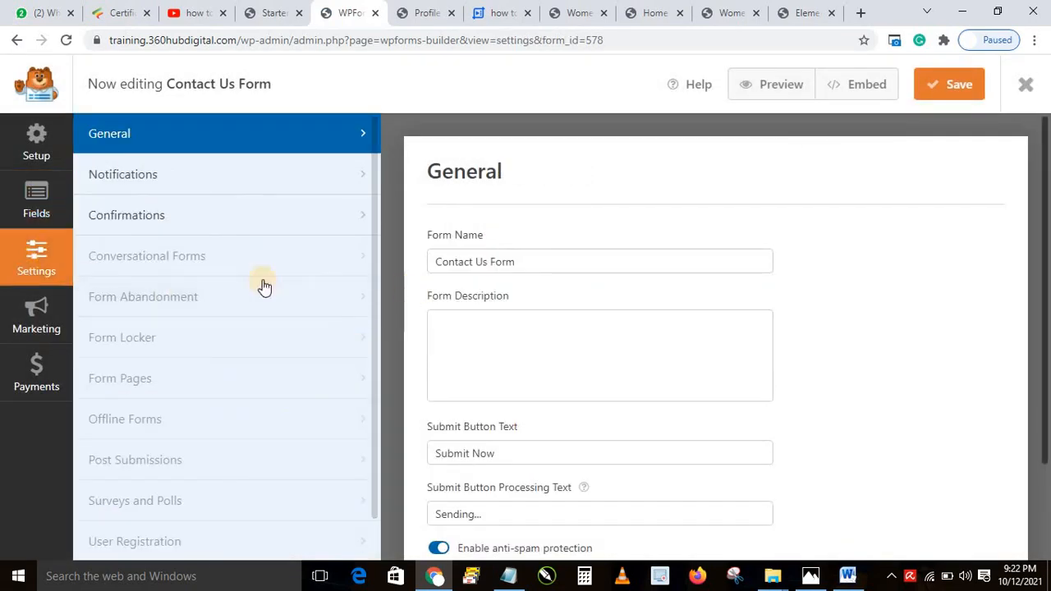
{"action": "left_click", "coordinate": [129, 190]}
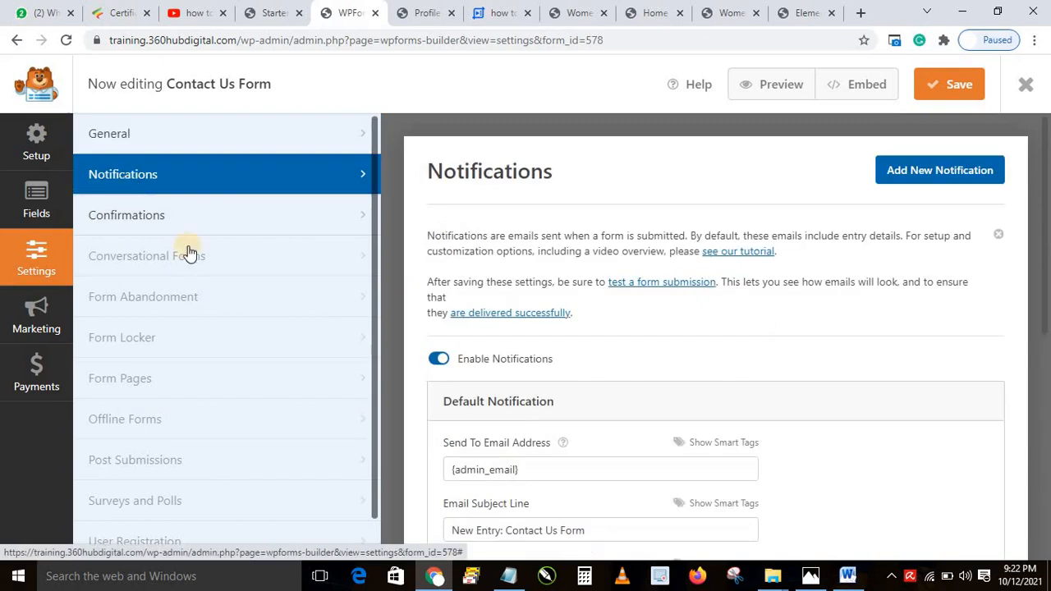
{"action": "left_click_drag", "start_coordinate": [1044, 274], "coordinate": [1041, 347]}
{"action": "triple_click", "coordinate": [470, 320]}
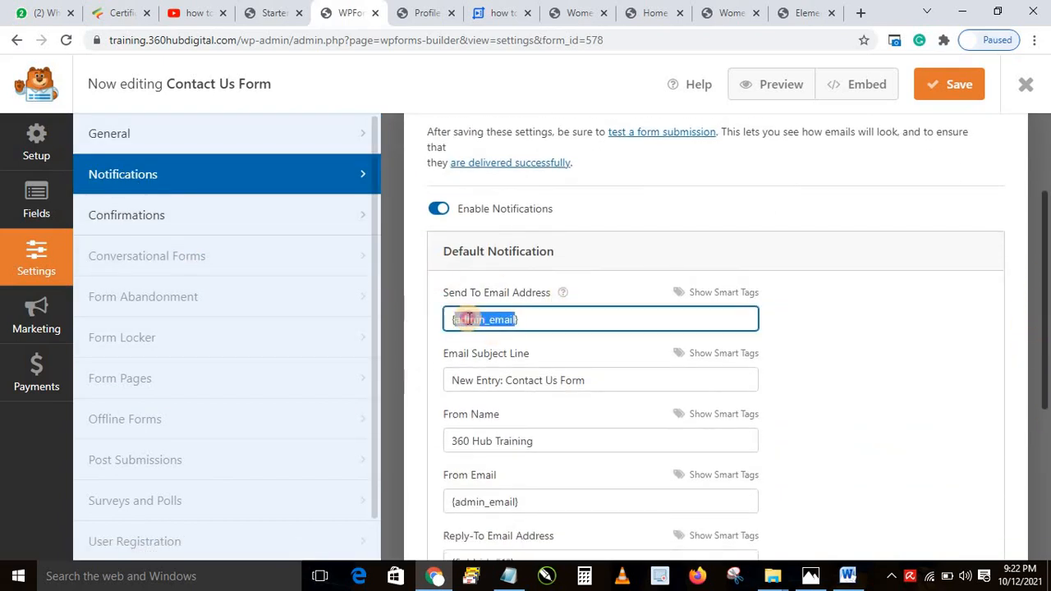
{"action": "key", "text": "BackSpace"}
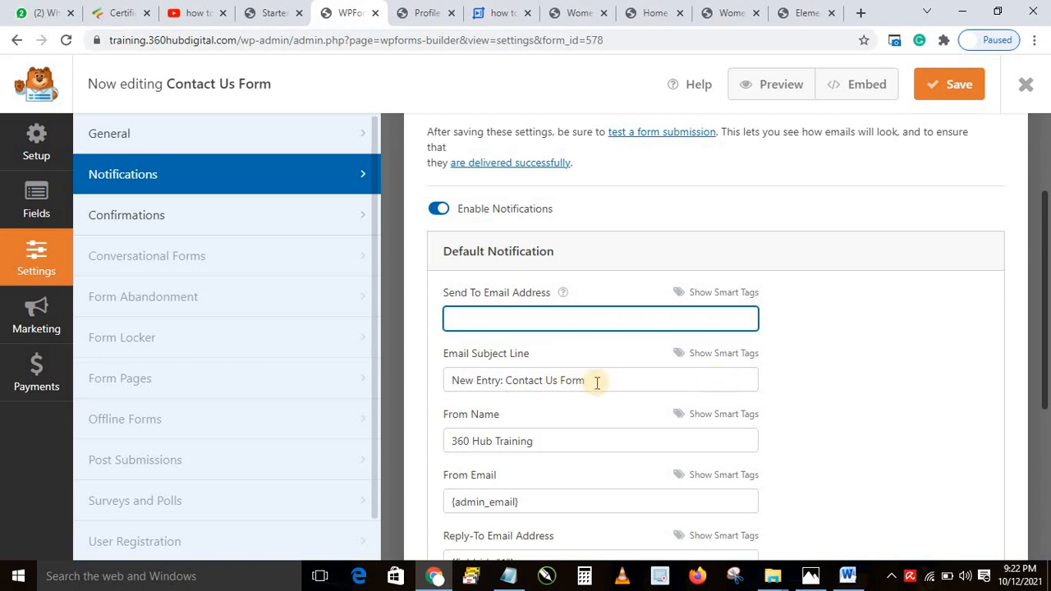
{"action": "triple_click", "coordinate": [518, 383]}
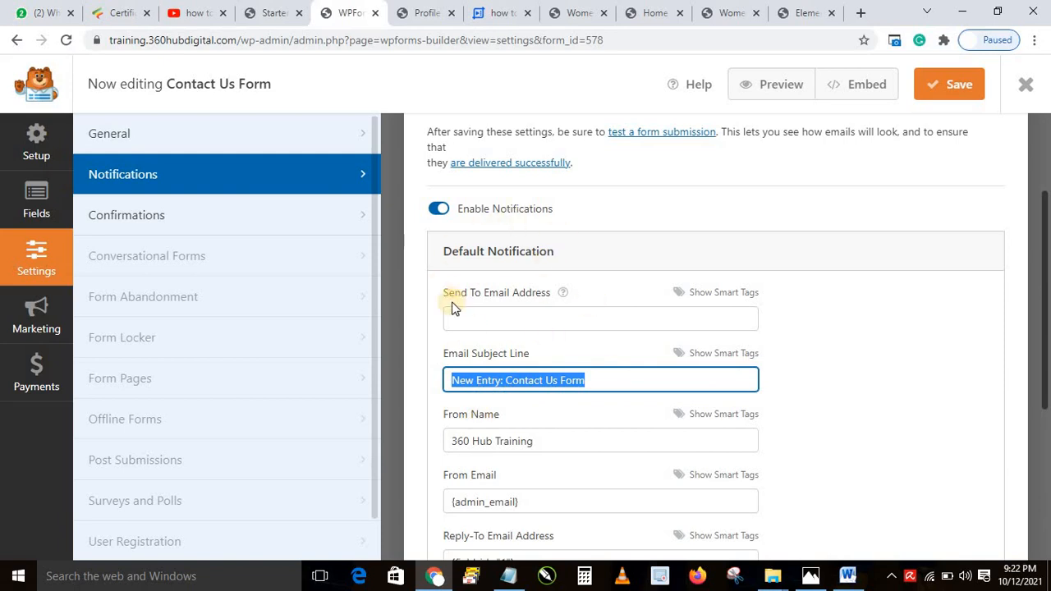
{"action": "left_click", "coordinate": [1025, 84]}
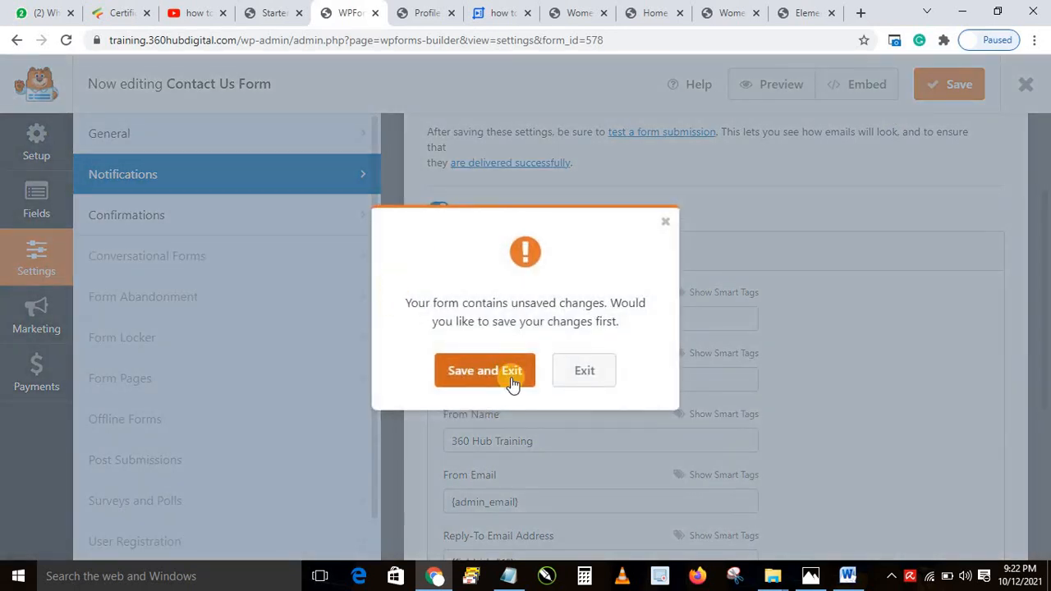
{"action": "left_click", "coordinate": [580, 377]}
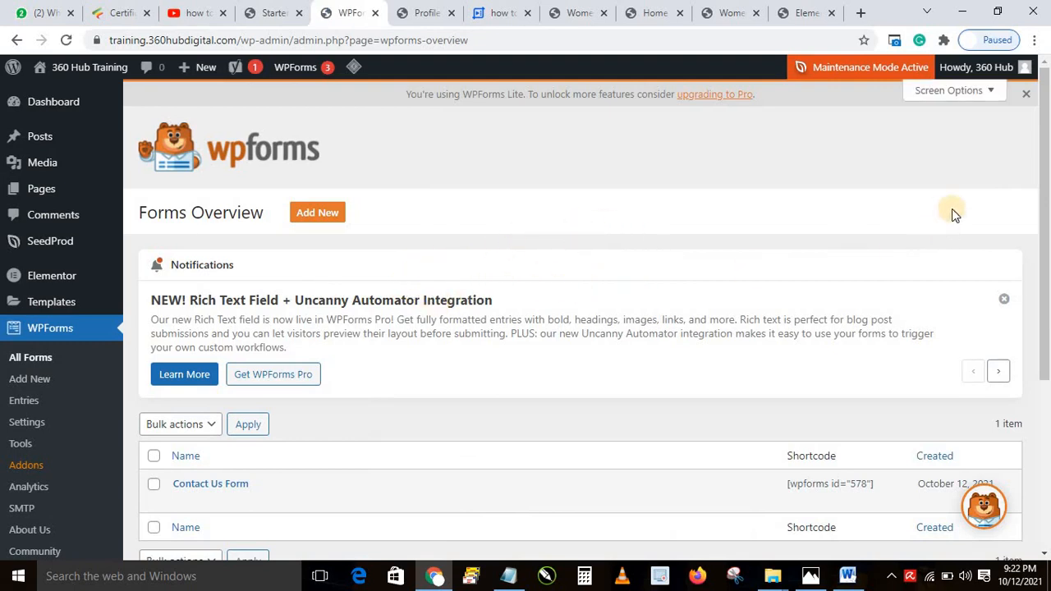
Go to the page for adding new plugins and search the plugin directory for "google kit"
{"action": "left_click_drag", "start_coordinate": [1047, 167], "coordinate": [1046, 136]}
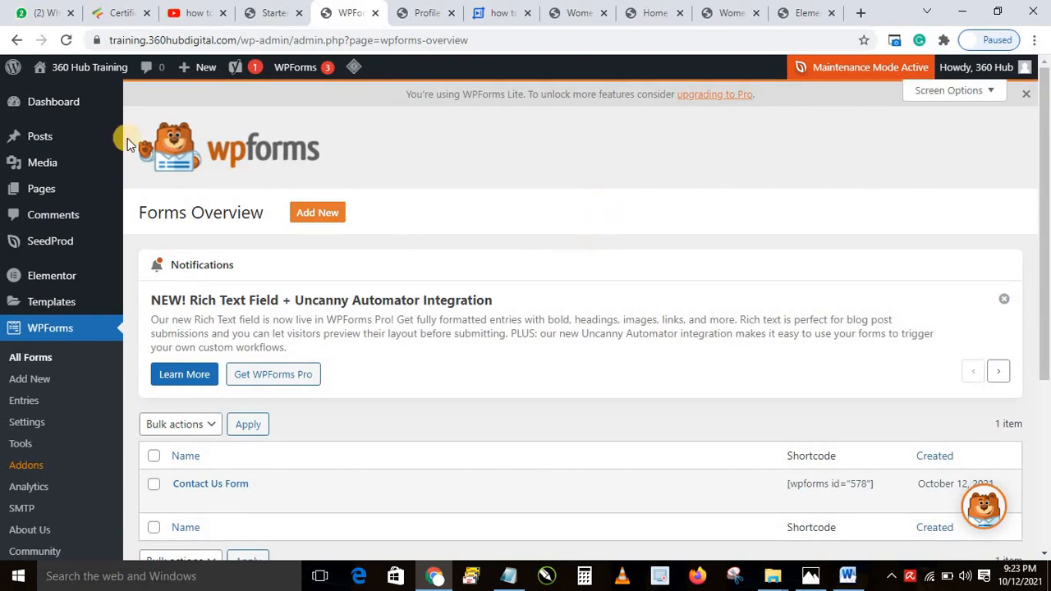
{"action": "scroll", "coordinate": [1000, 318], "scroll_direction": "down", "scroll_amount": 1}
{"action": "scroll", "coordinate": [999, 318], "scroll_direction": "down", "scroll_amount": 3}
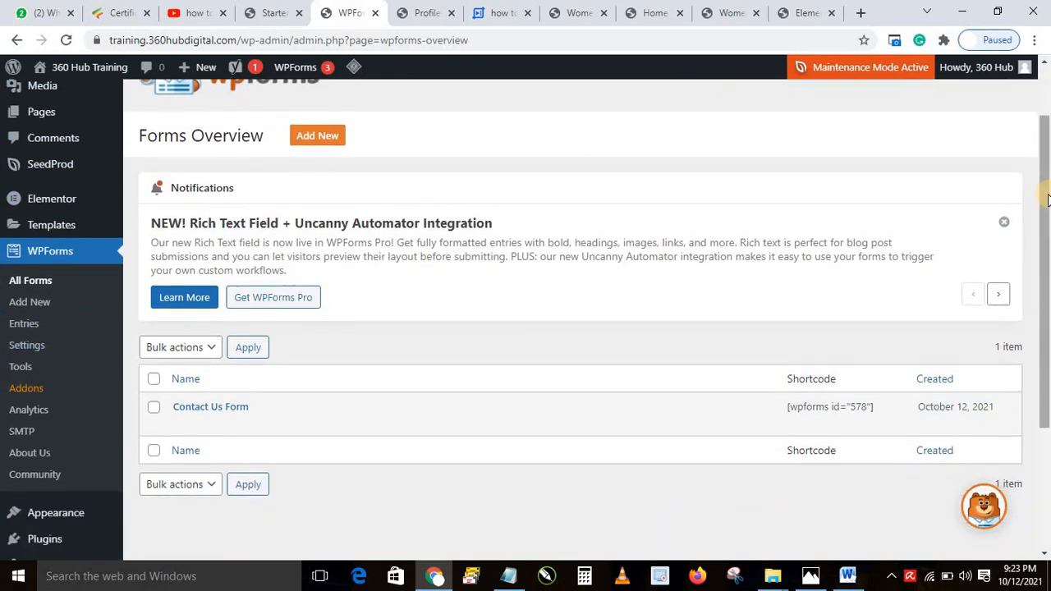
{"action": "mouse_move", "coordinate": [49, 402]}
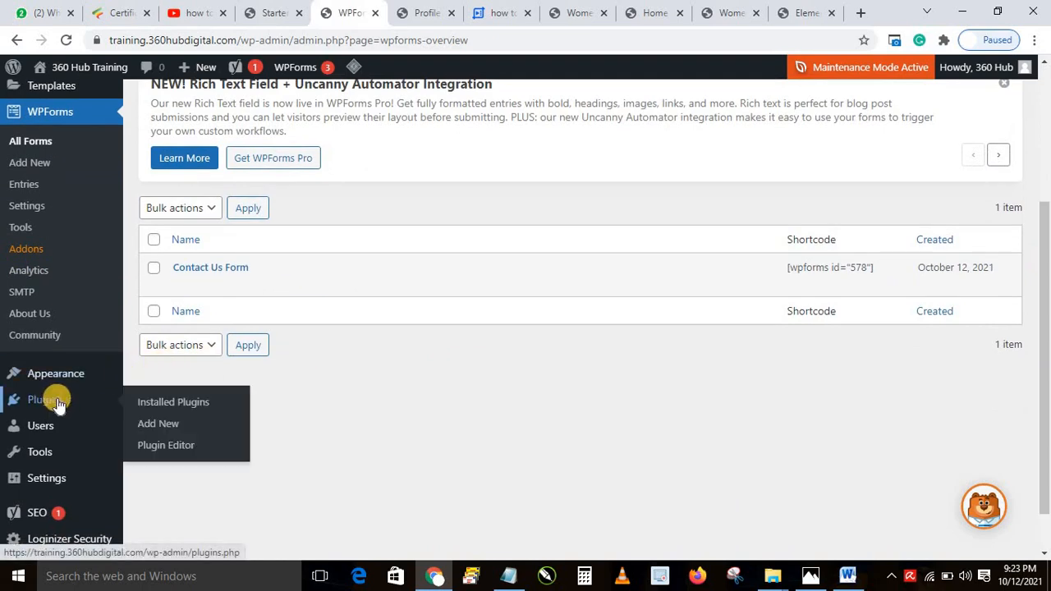
{"action": "left_click", "coordinate": [167, 424]}
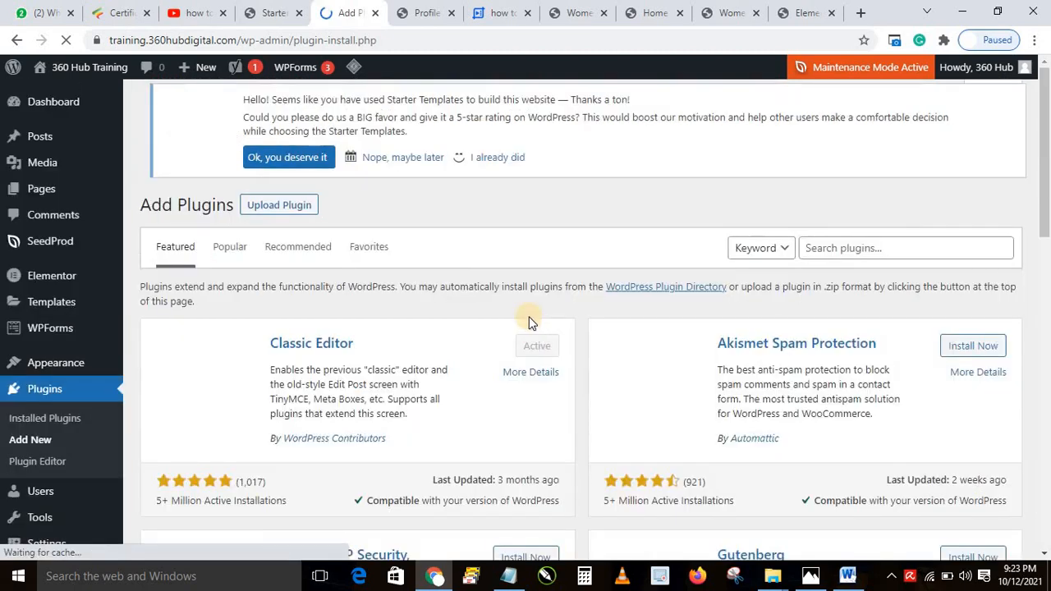
{"action": "left_click", "coordinate": [888, 250]}
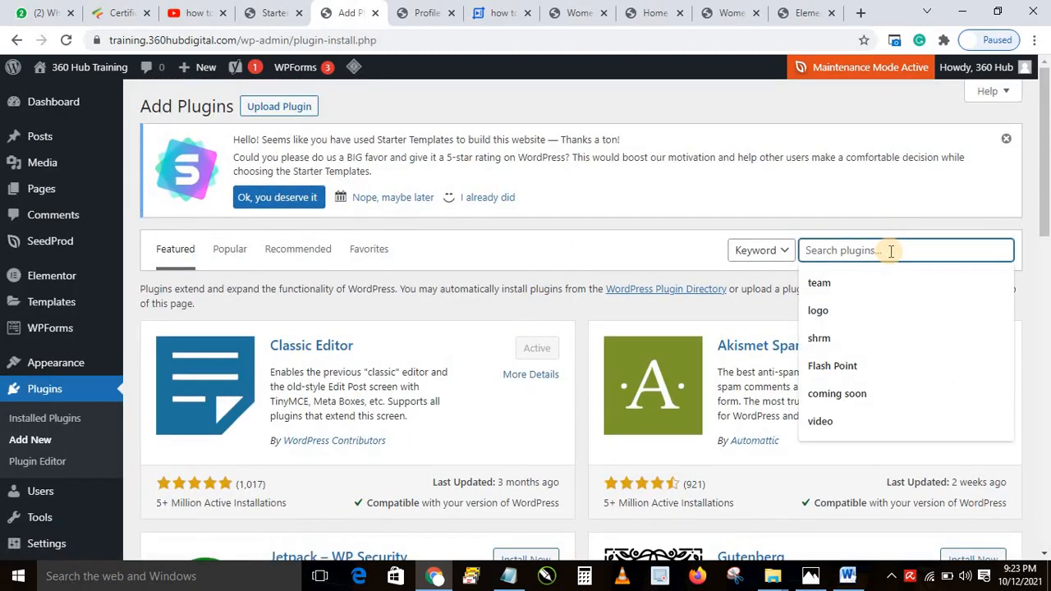
{"action": "type", "text": "goog"}
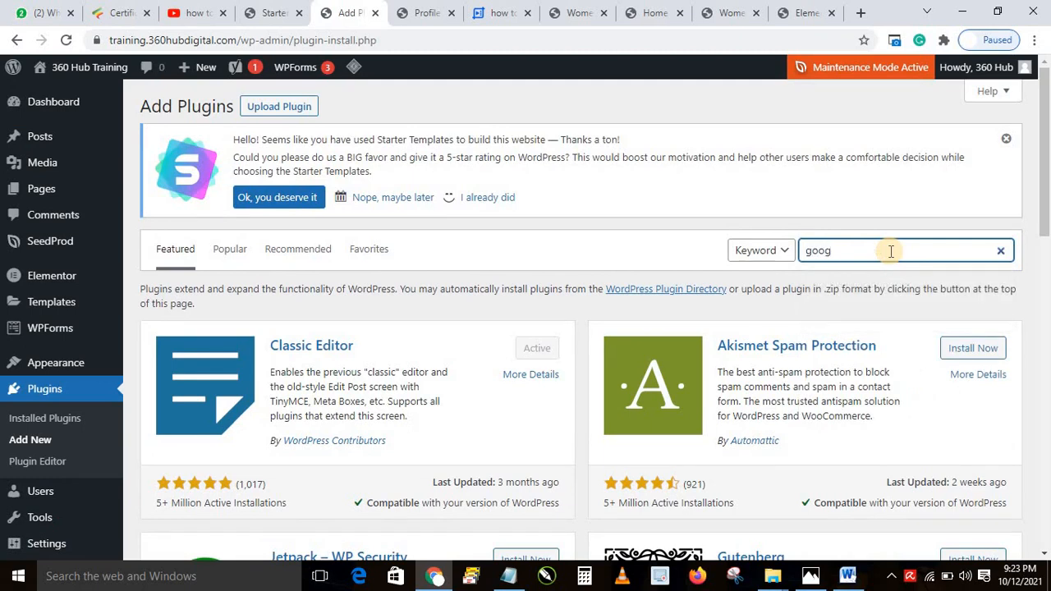
{"action": "type", "text": "le "}
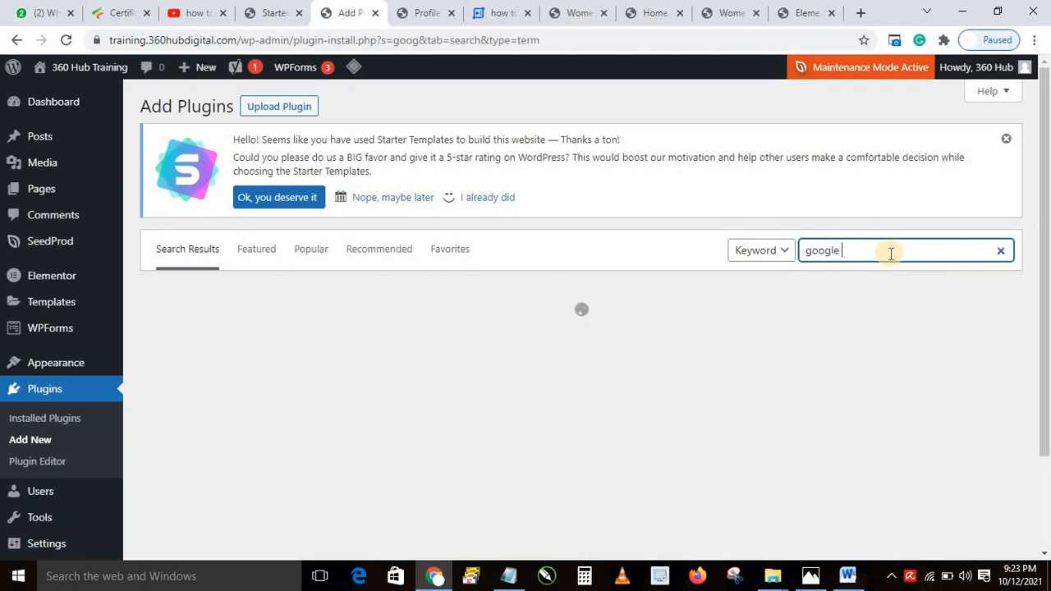
{"action": "type", "text": "kit"}
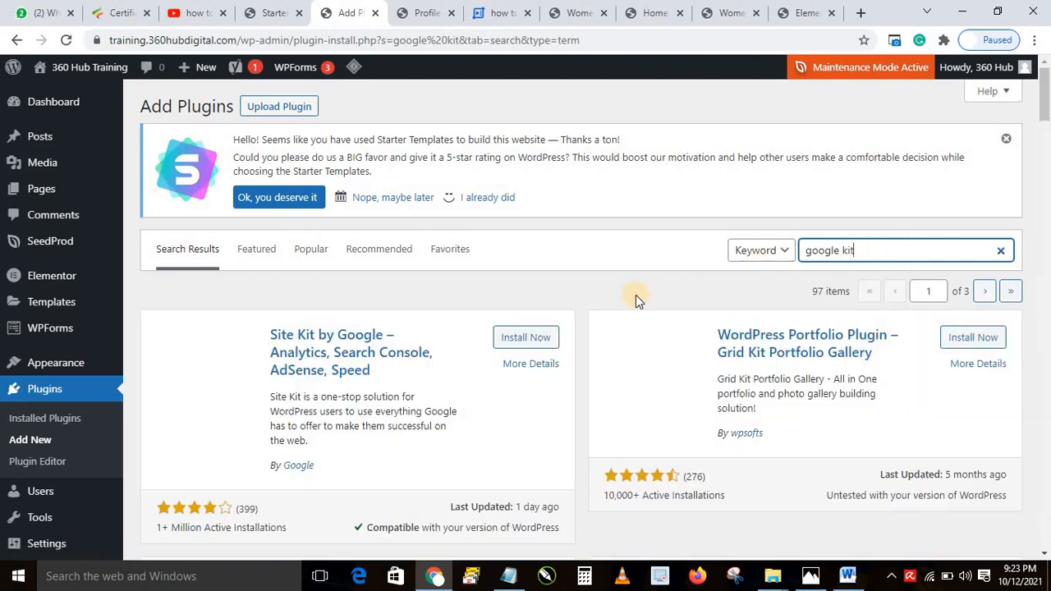
Install and activate the Site Kit by Google plugin, and open its dashboard
{"action": "left_click", "coordinate": [525, 341]}
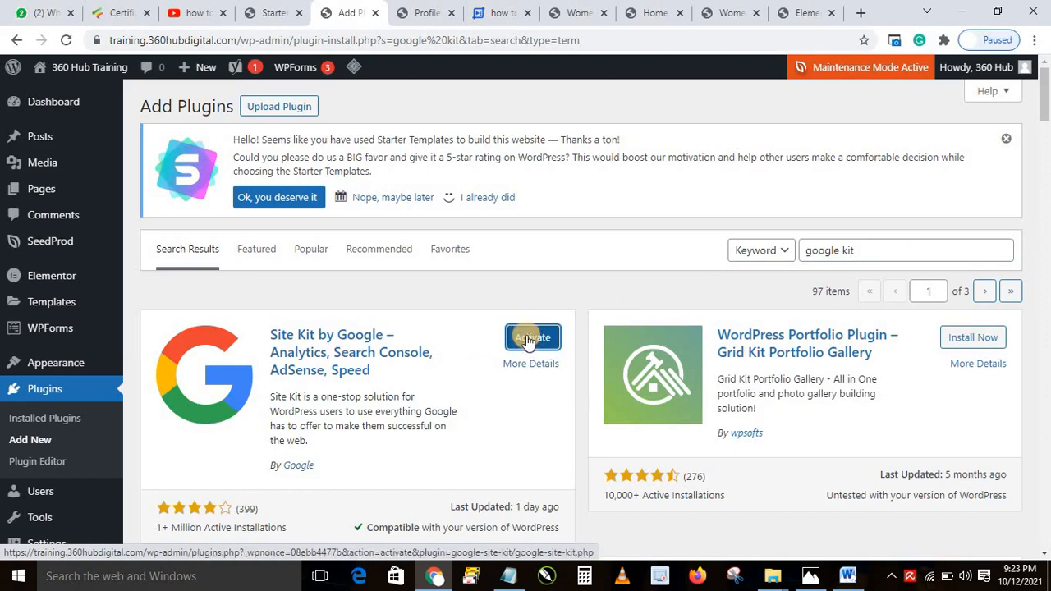
{"action": "left_click", "coordinate": [538, 339]}
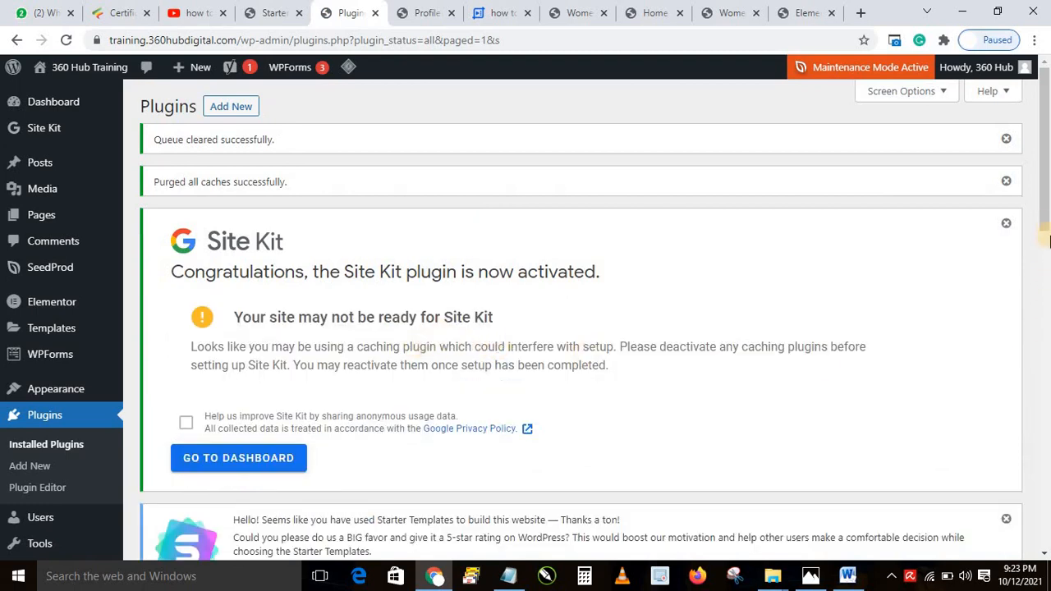
{"action": "scroll", "coordinate": [903, 345], "scroll_direction": "down", "scroll_amount": 1}
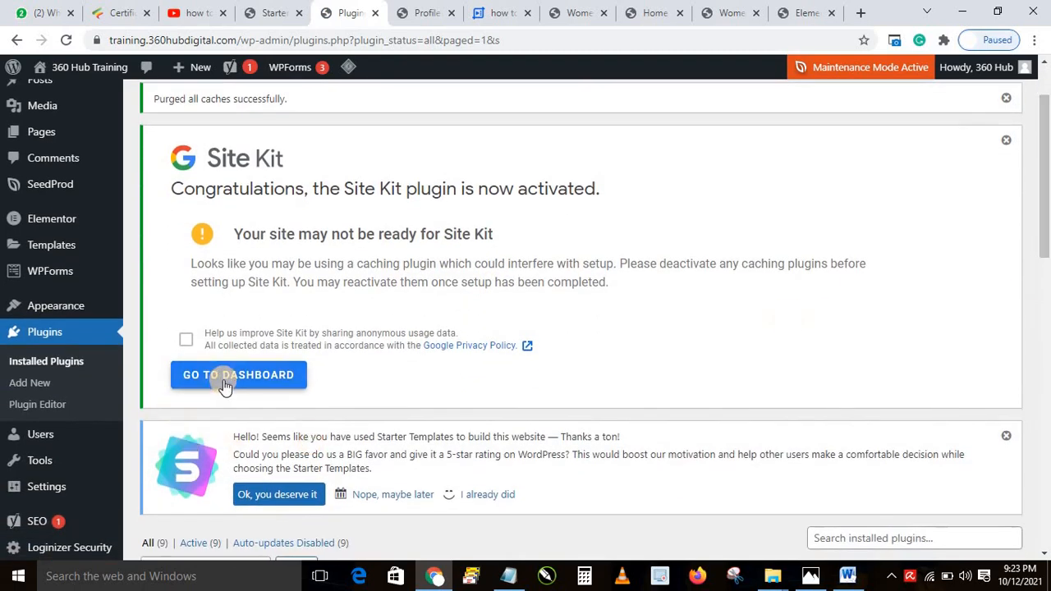
{"action": "left_click", "coordinate": [263, 375]}
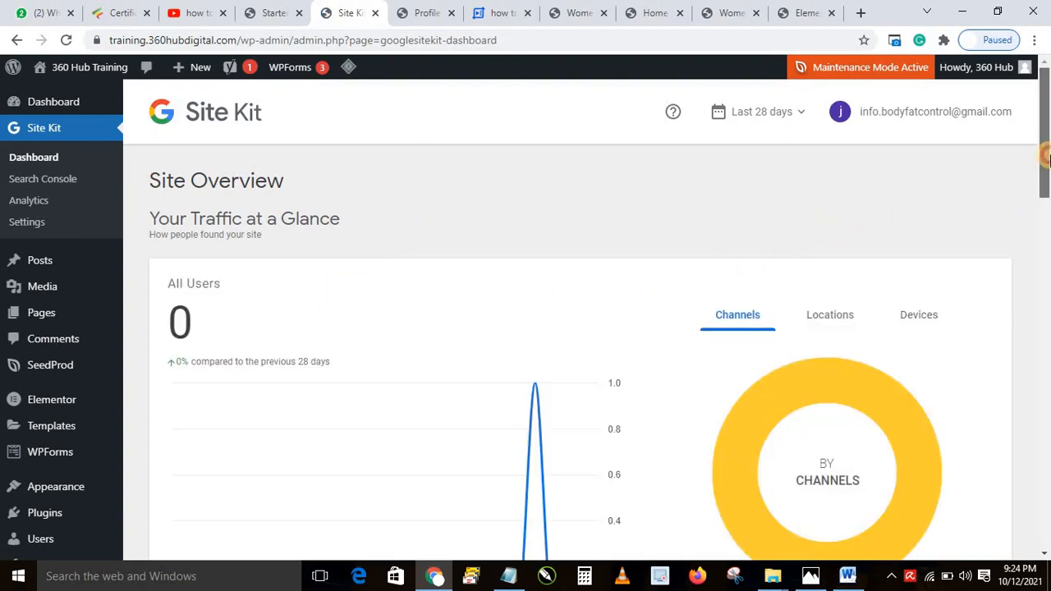
View Site Kit's Search Console page and disconnect the currently linked Google account from Site Kit
{"action": "mouse_move", "coordinate": [1044, 156]}
{"action": "left_mouse_down"}
{"action": "mouse_move", "coordinate": [1044, 169]}
{"action": "mouse_move", "coordinate": [1044, 144]}
{"action": "left_mouse_up"}
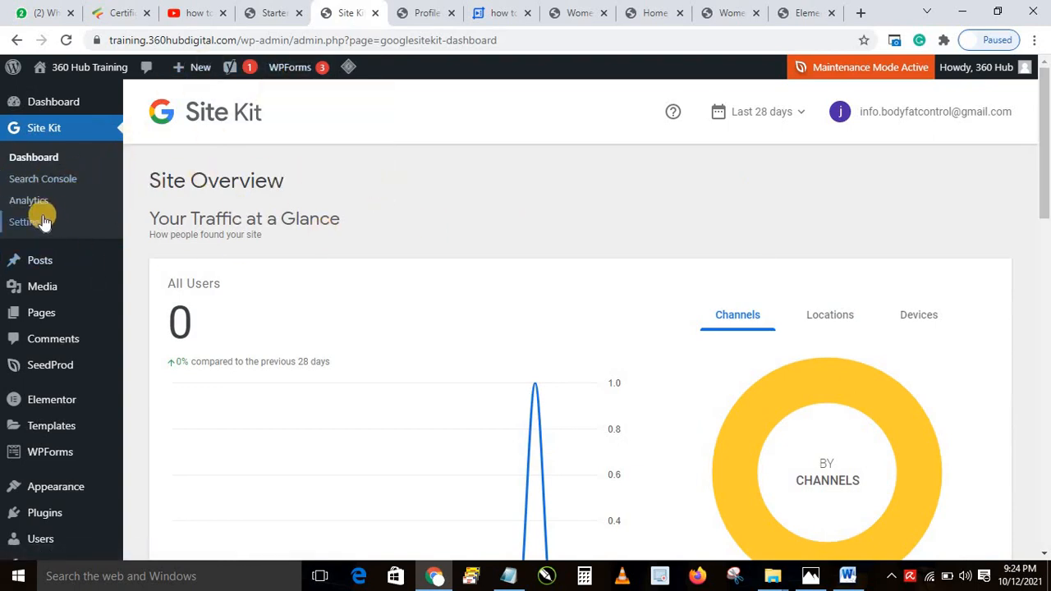
{"action": "left_click", "coordinate": [32, 179]}
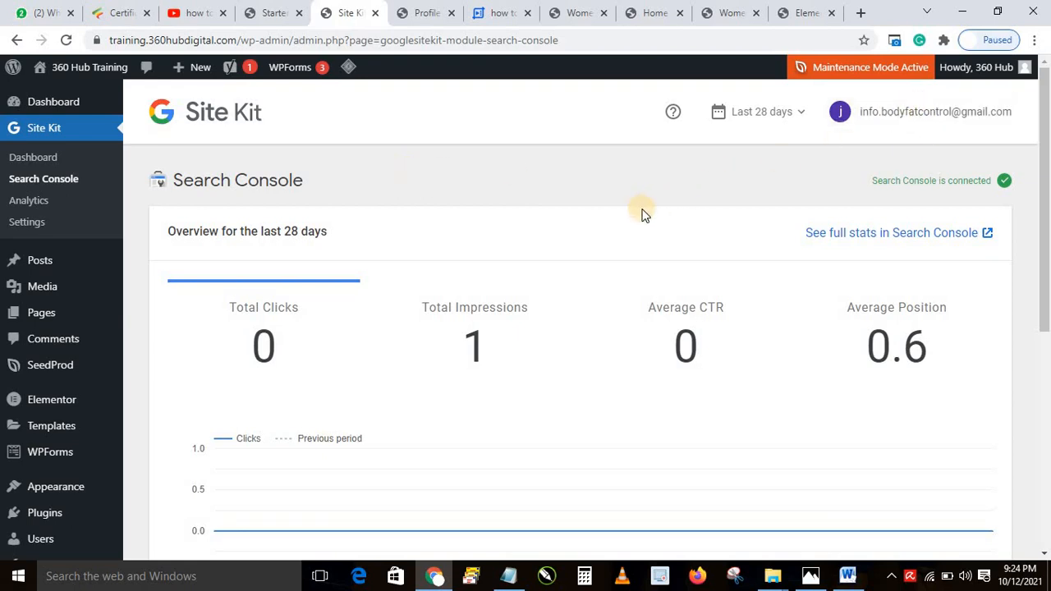
{"action": "left_click", "coordinate": [719, 168]}
{"action": "left_click", "coordinate": [910, 117]}
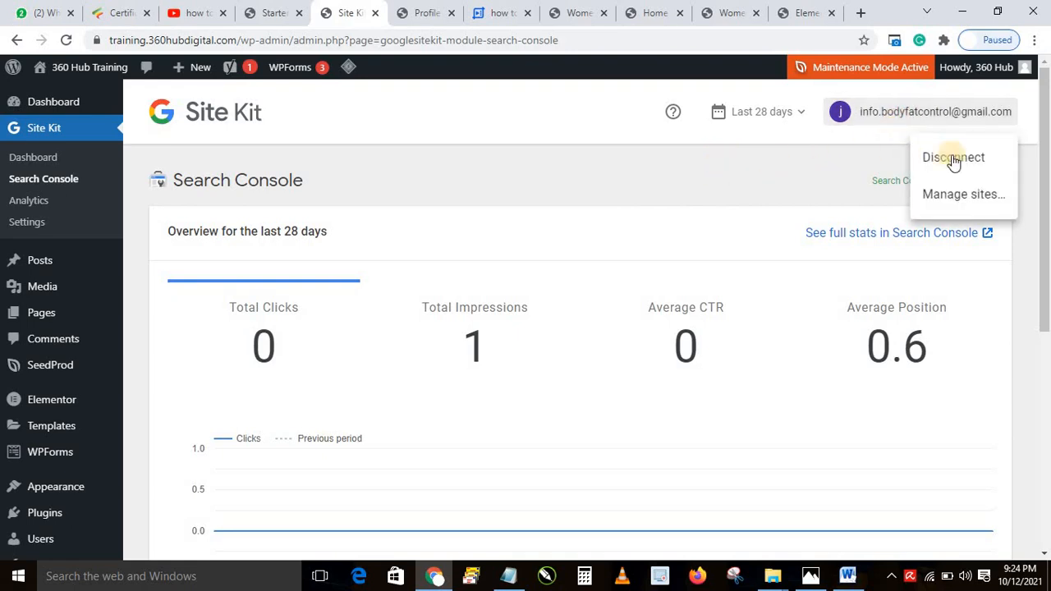
{"action": "left_click", "coordinate": [960, 162]}
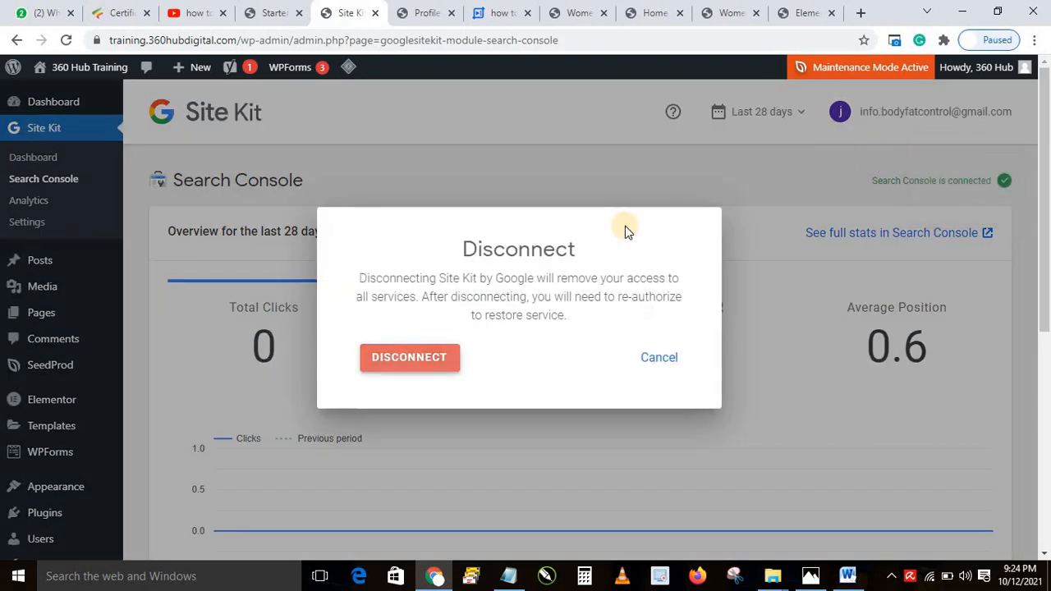
{"action": "left_click", "coordinate": [436, 364]}
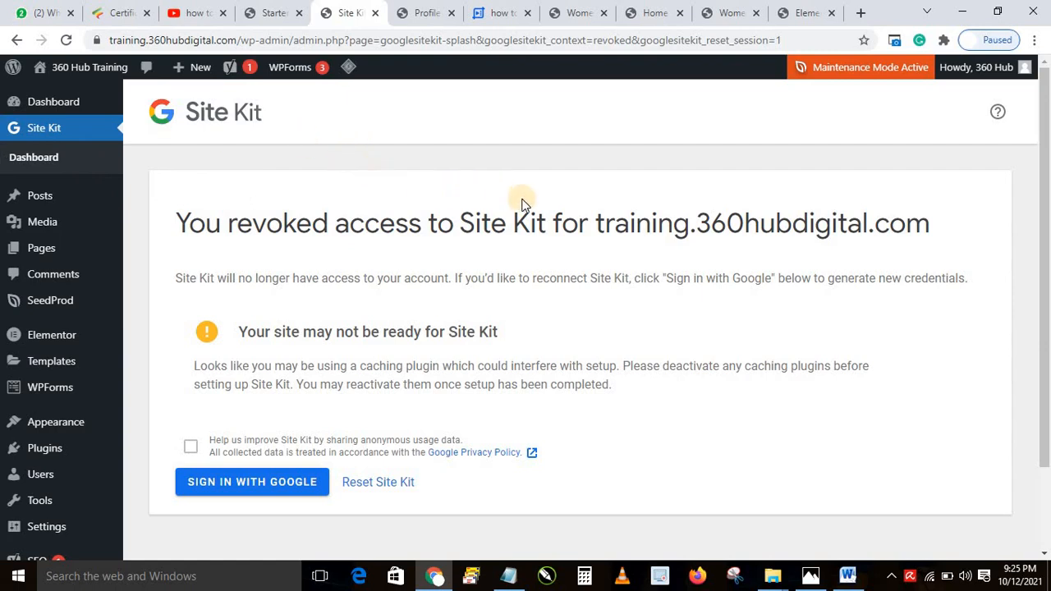
Start the Site Kit setup by signing in with the 360 Hub Google account and granting the requested consent
{"action": "left_click", "coordinate": [240, 488]}
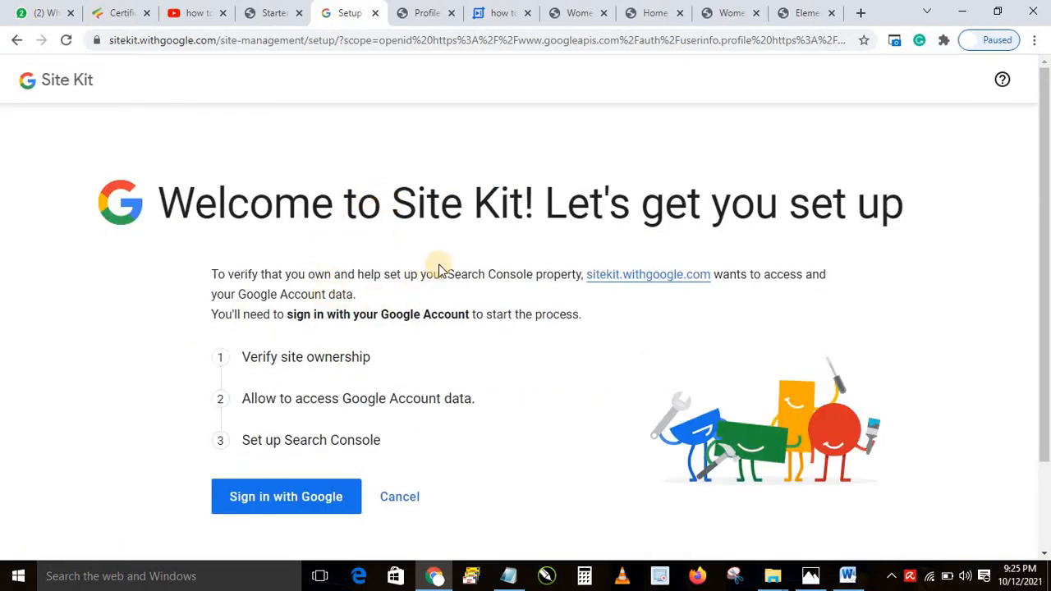
{"action": "left_click", "coordinate": [251, 492]}
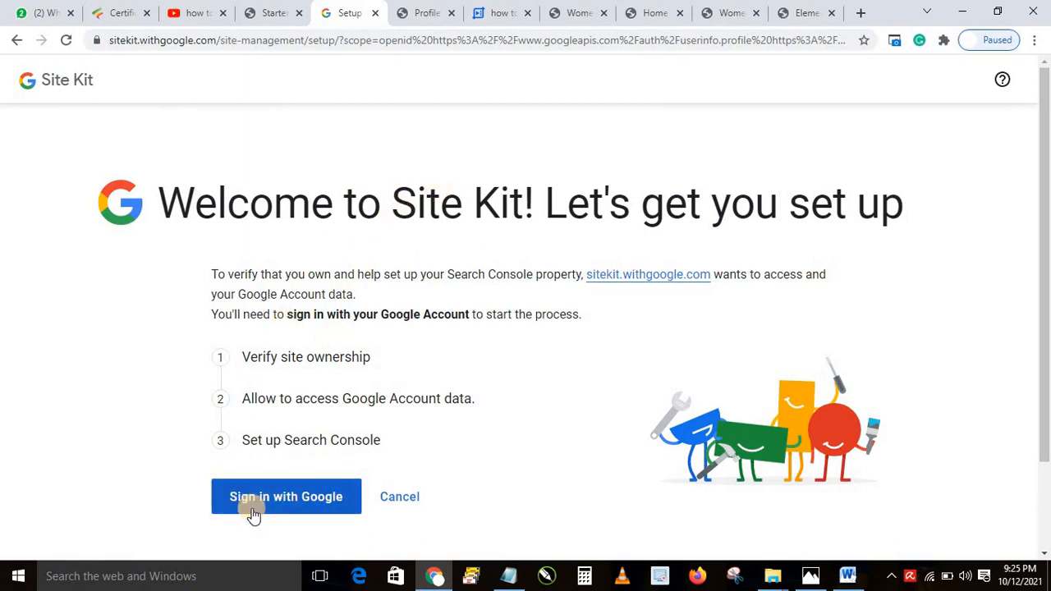
{"action": "left_click", "coordinate": [284, 503]}
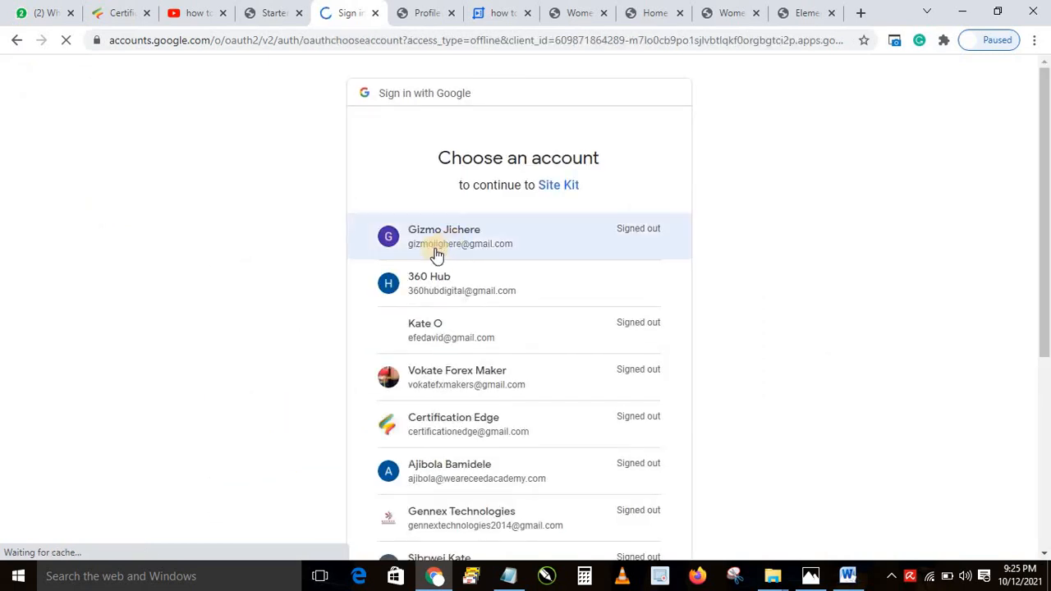
{"action": "left_click", "coordinate": [457, 283]}
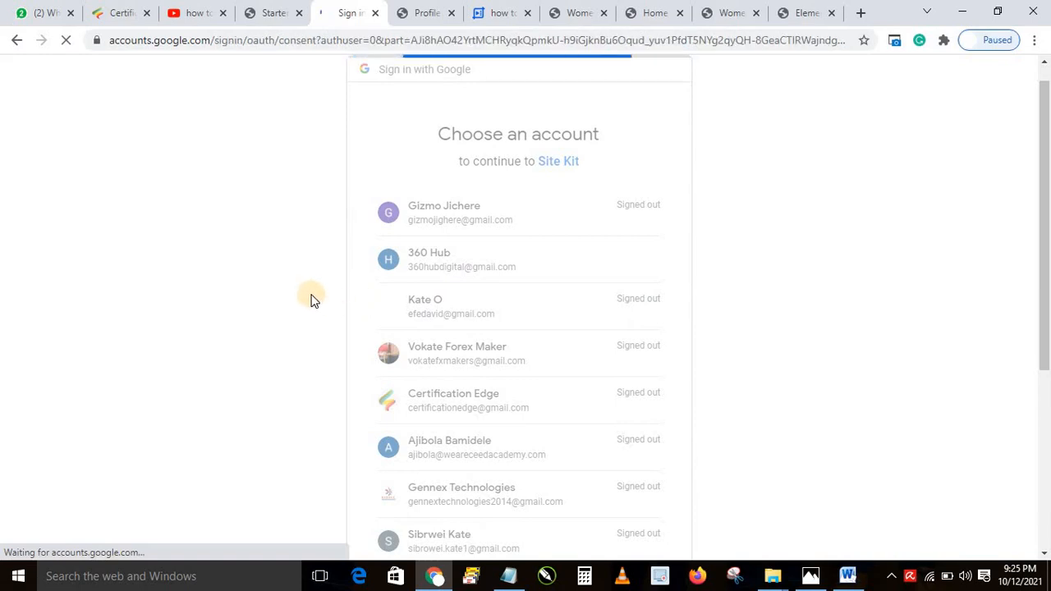
{"action": "left_click", "coordinate": [590, 486]}
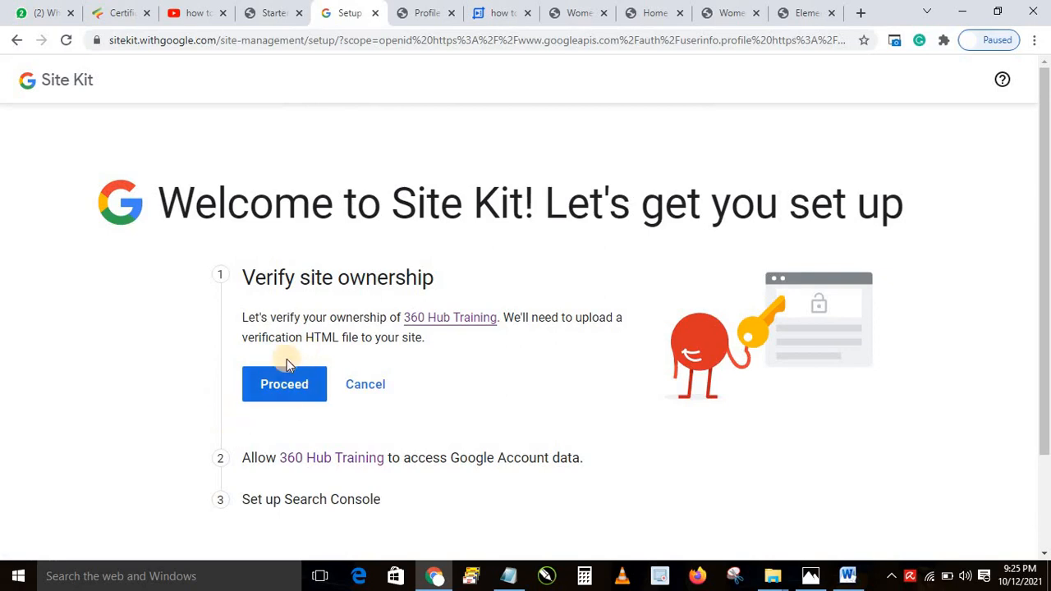
Complete the Site Kit setup for 360 Hub Training through ownership verification, Google Account data access and Search Console, and return to the dashboard
{"action": "left_click", "coordinate": [277, 378]}
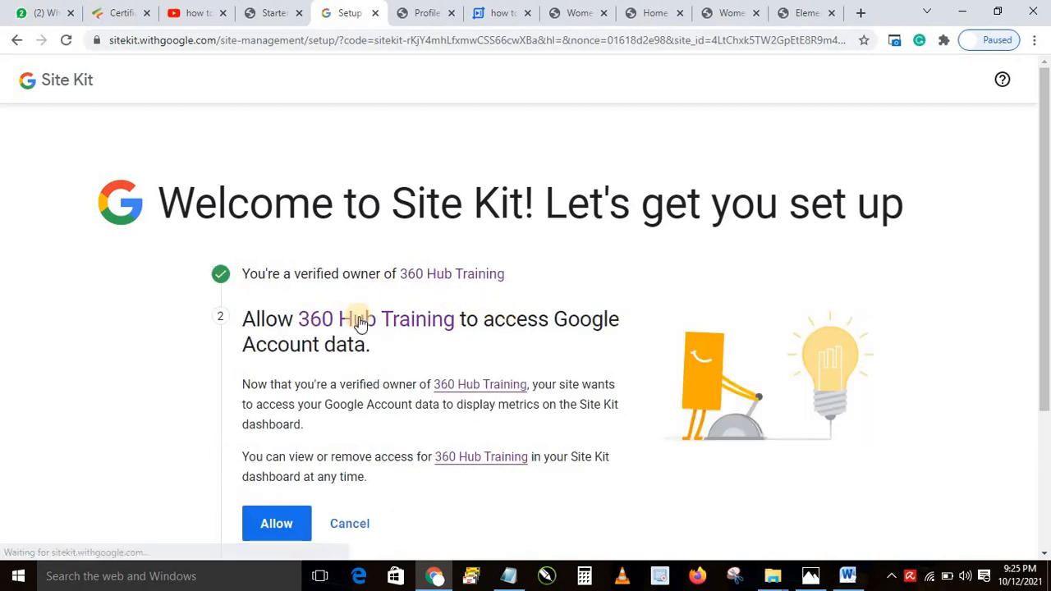
{"action": "scroll", "coordinate": [495, 435], "scroll_direction": "down", "scroll_amount": 2}
{"action": "left_click", "coordinate": [283, 425]}
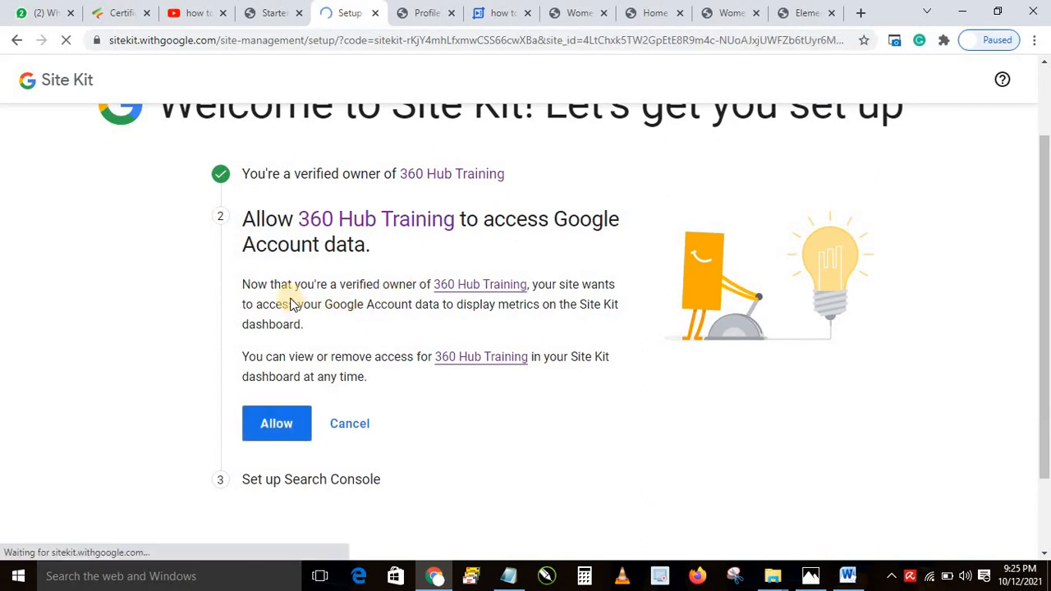
{"action": "left_click", "coordinate": [271, 480]}
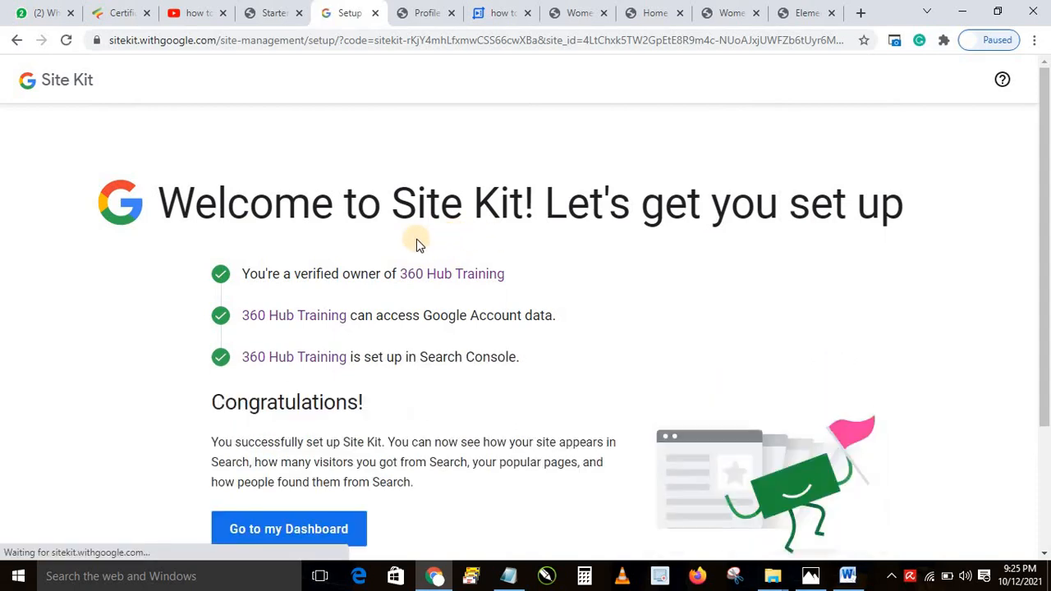
{"action": "left_click", "coordinate": [272, 540]}
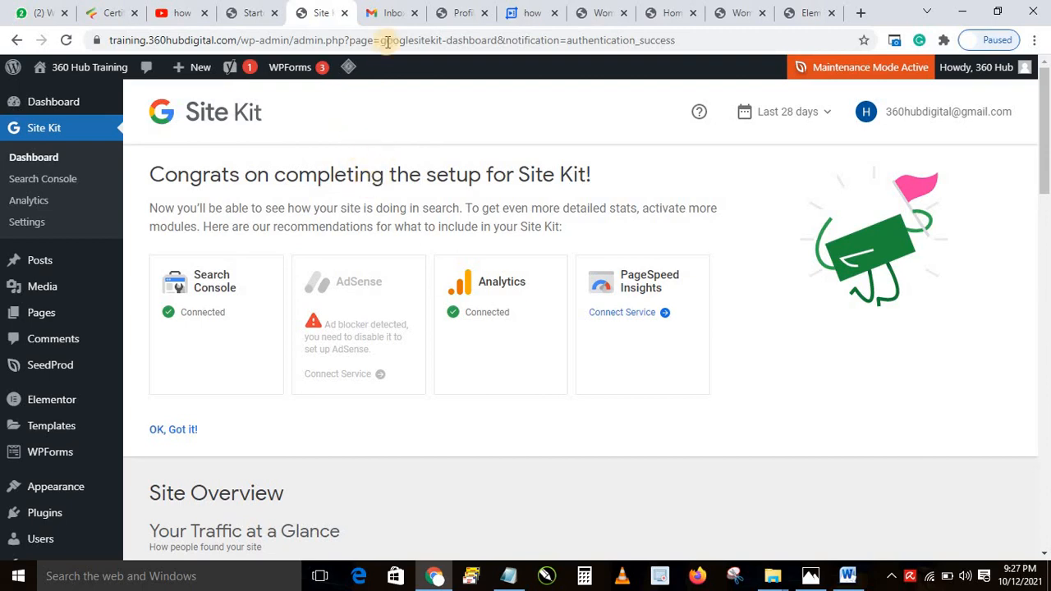
Switch to Gmail, open the Search Console email on improving the training site's search presence, and follow its sitemap submission link
{"action": "left_click", "coordinate": [387, 13]}
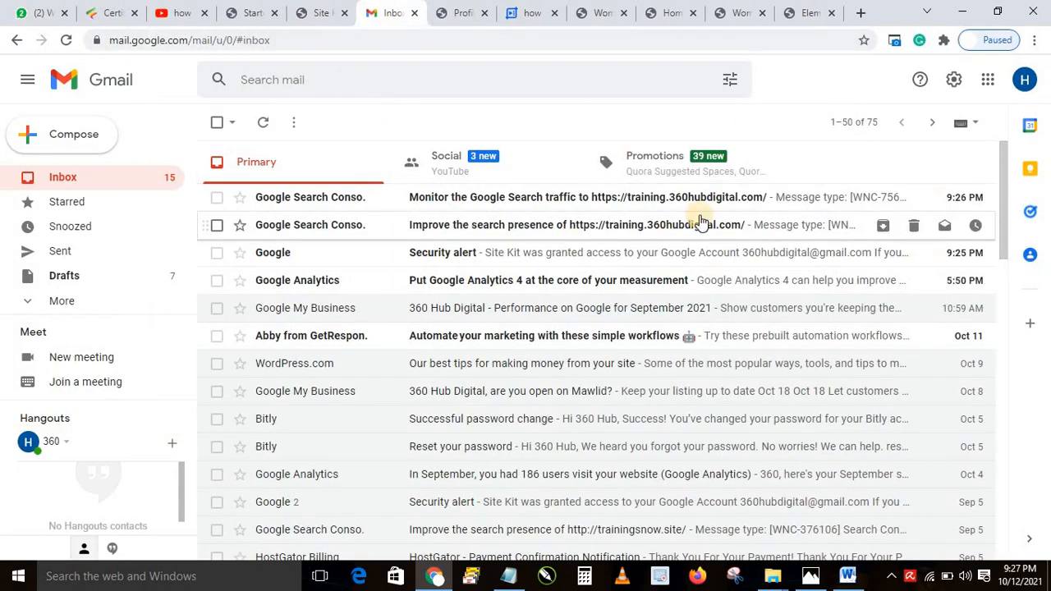
{"action": "left_click", "coordinate": [478, 234]}
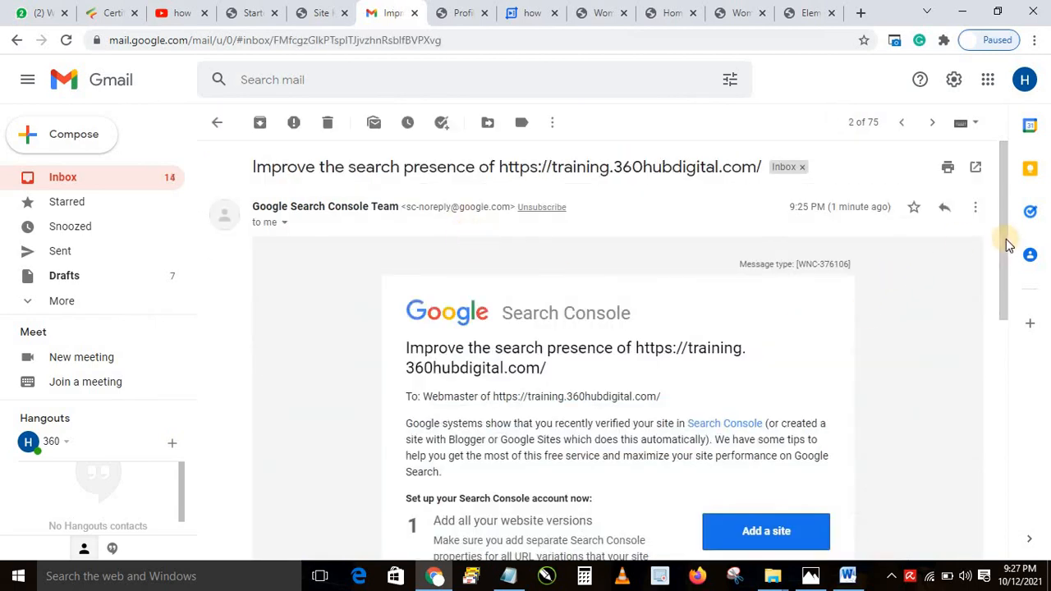
{"action": "left_click_drag", "start_coordinate": [998, 302], "coordinate": [488, 396]}
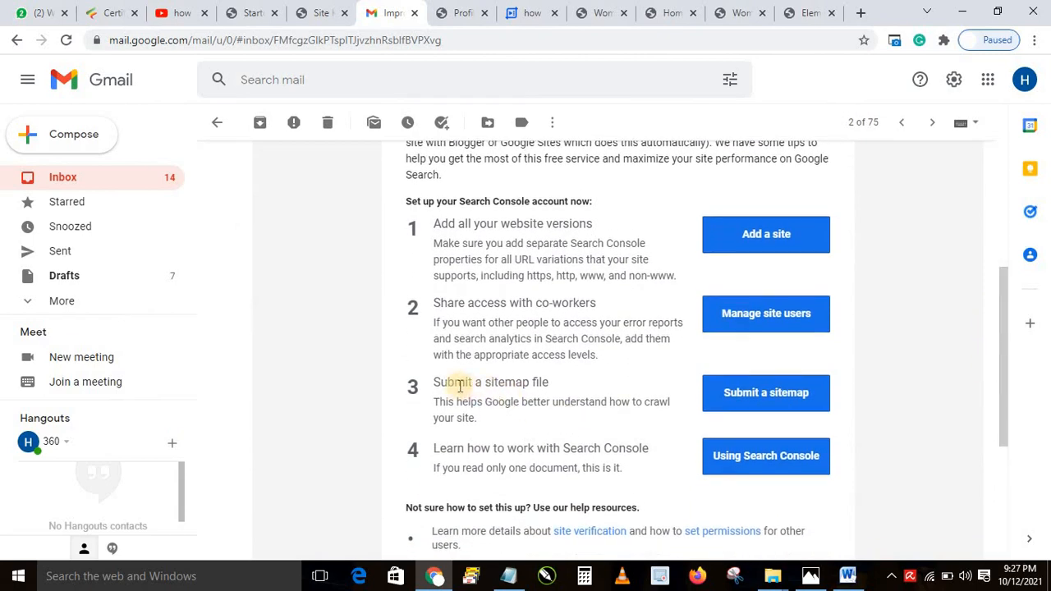
{"action": "left_click", "coordinate": [752, 397]}
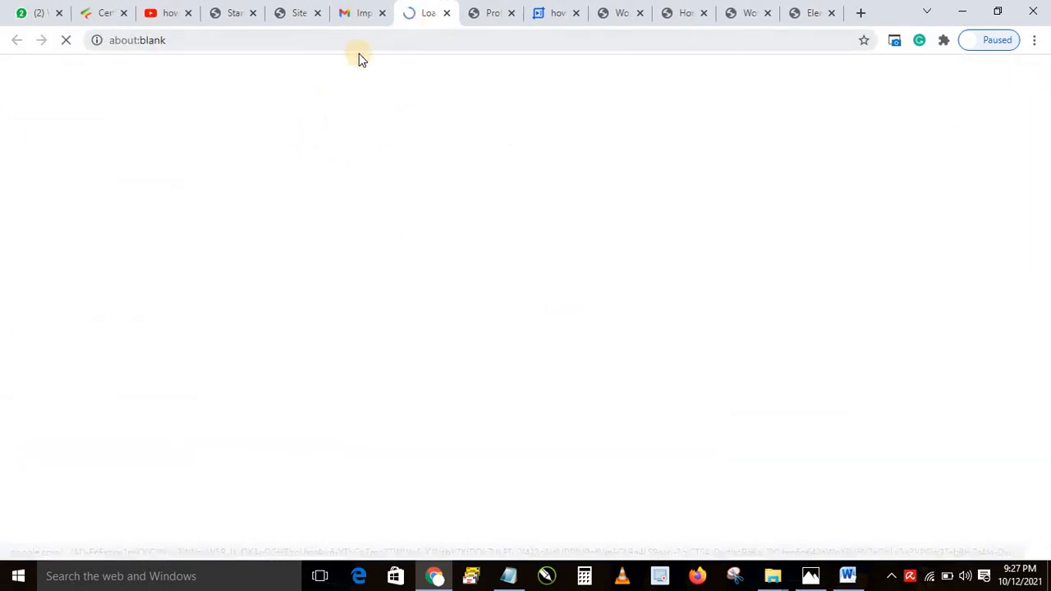
Return to the WordPress admin tab and open the Features settings on Yoast SEO's General page
{"action": "left_click", "coordinate": [291, 11]}
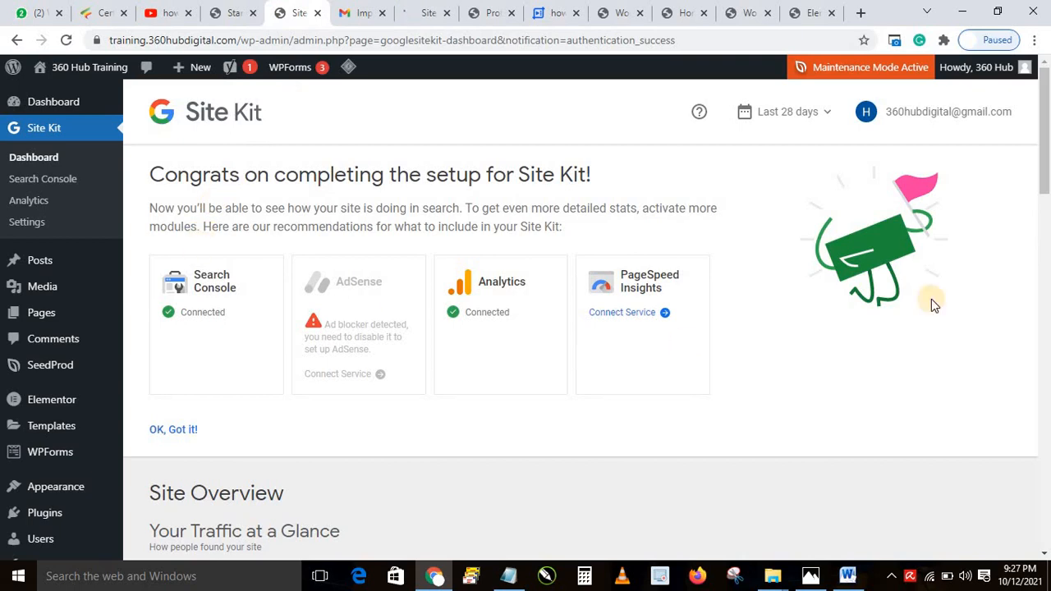
{"action": "left_click_drag", "start_coordinate": [1044, 158], "coordinate": [1047, 253]}
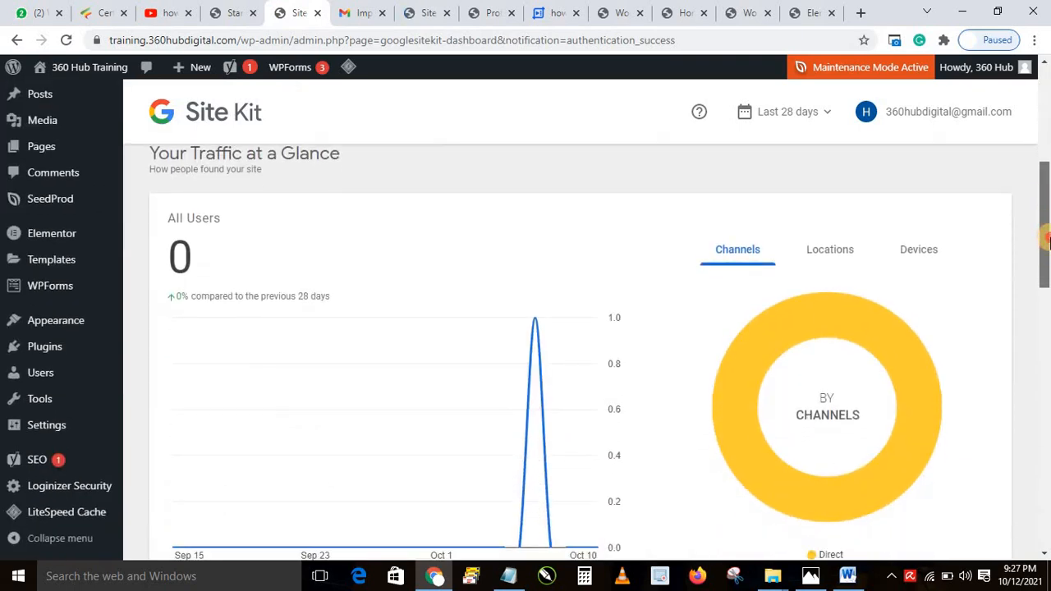
{"action": "mouse_move", "coordinate": [41, 461]}
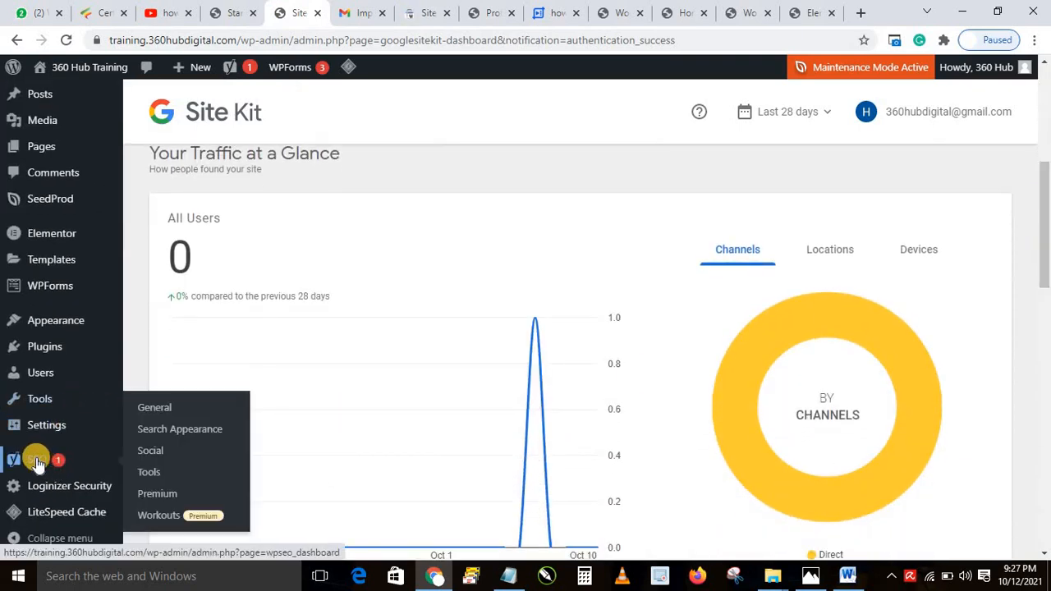
{"action": "left_click", "coordinate": [149, 411]}
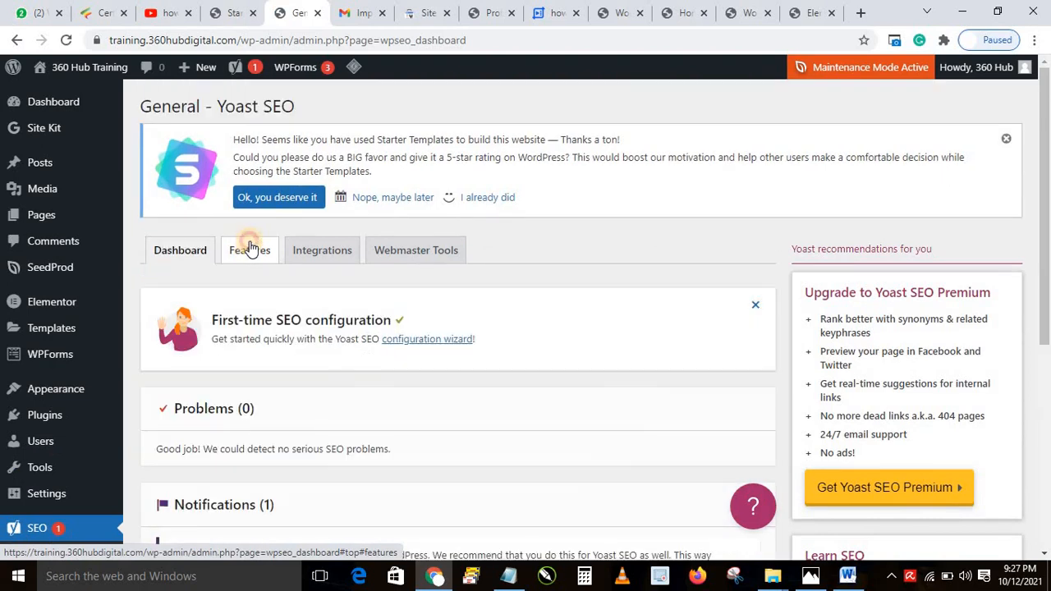
{"action": "left_click", "coordinate": [250, 248]}
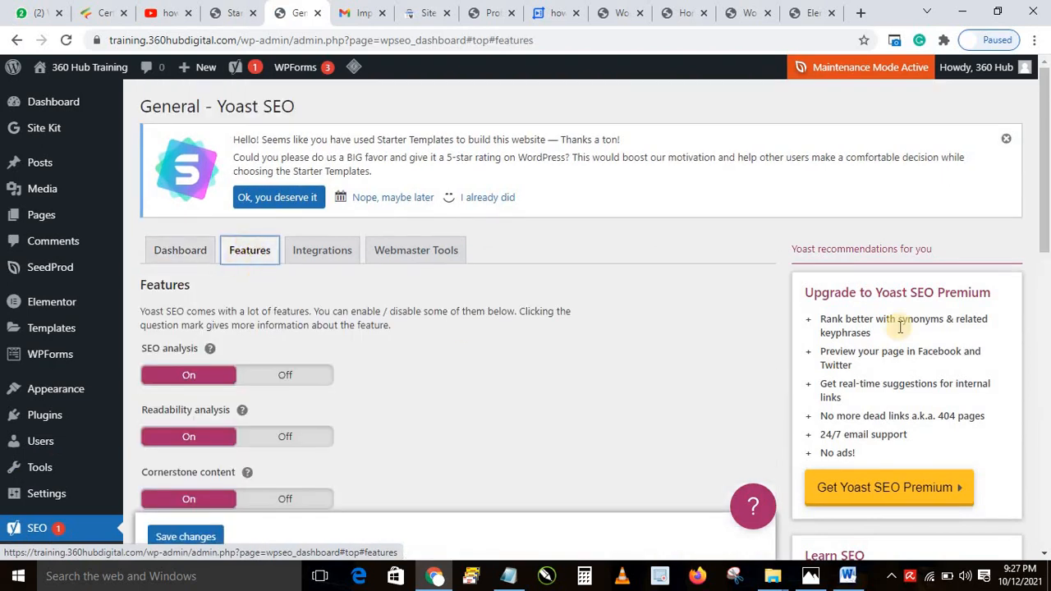
Show the help for the XML sitemaps feature and open the site's XML sitemap index from it
{"action": "left_click_drag", "start_coordinate": [1045, 209], "coordinate": [1048, 266]}
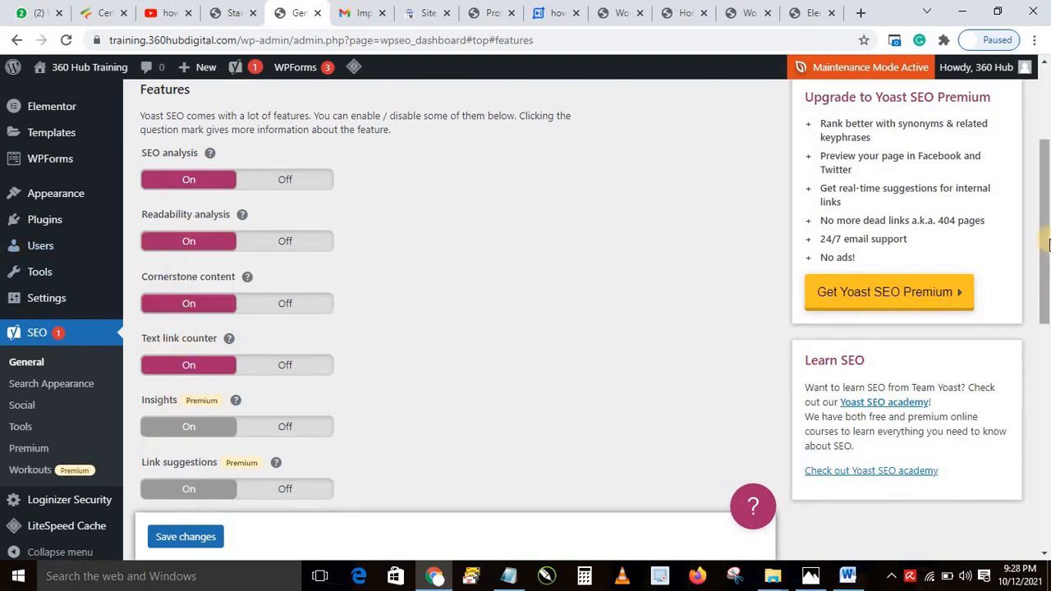
{"action": "left_click_drag", "start_coordinate": [1048, 251], "coordinate": [1045, 336]}
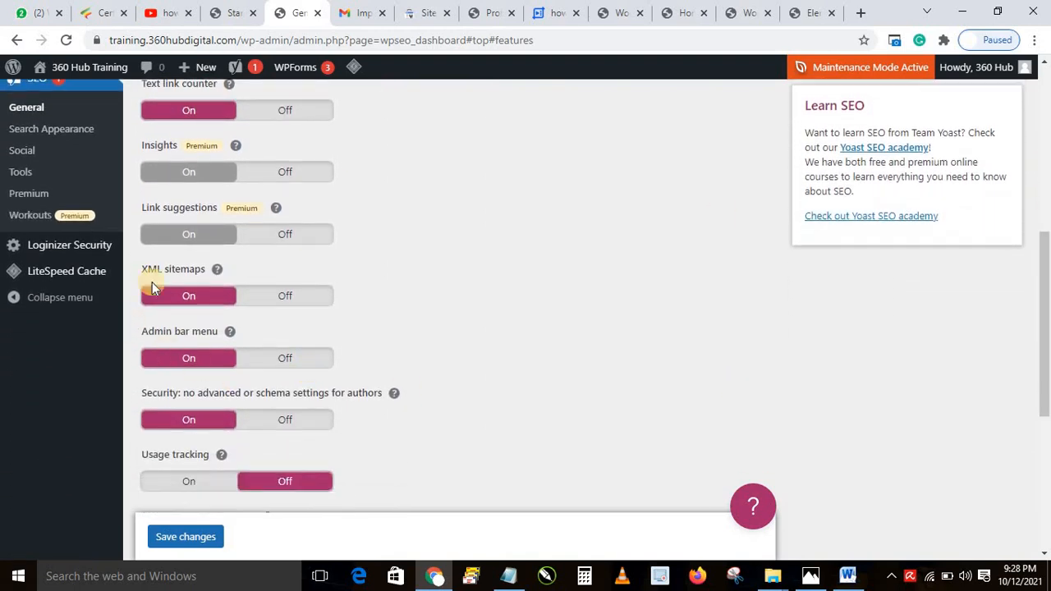
{"action": "left_click", "coordinate": [217, 271]}
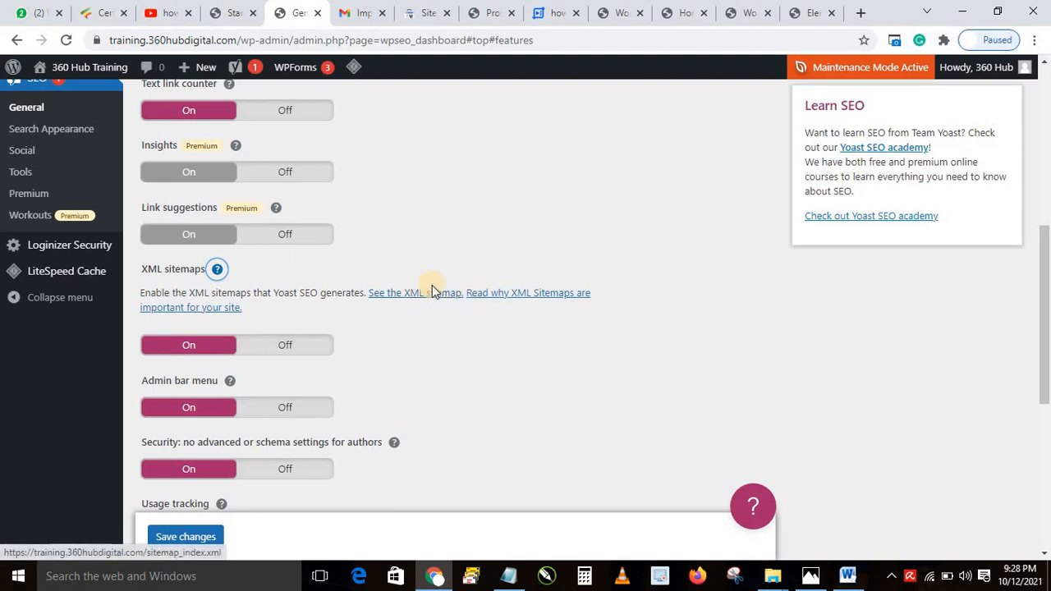
{"action": "left_click", "coordinate": [402, 296]}
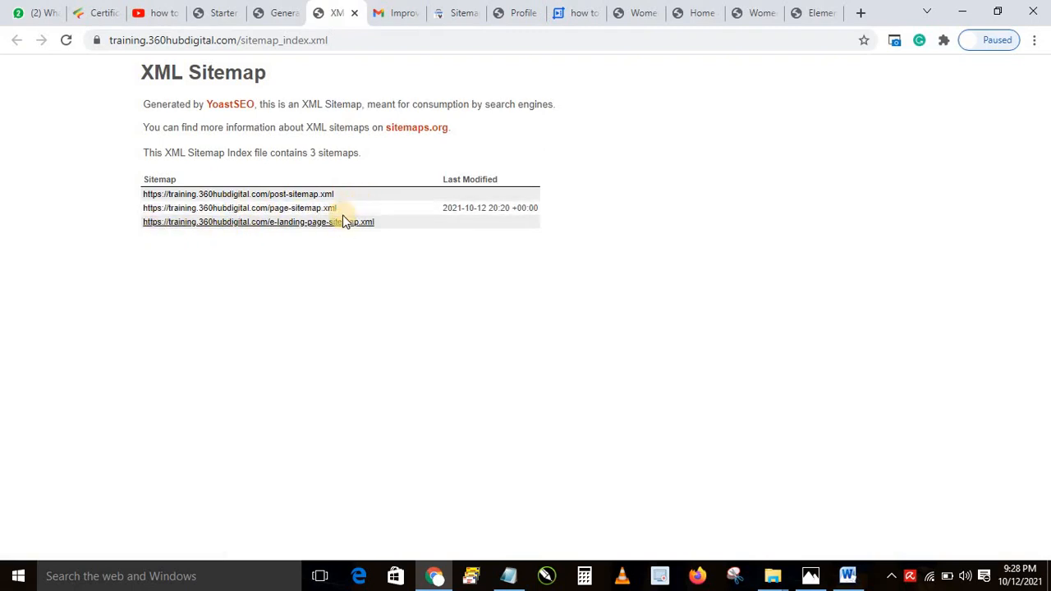
Copy the file name page-sitemap.xml from the page sitemap's URL in the sitemap index
{"action": "left_click_drag", "start_coordinate": [344, 207], "coordinate": [281, 207]}
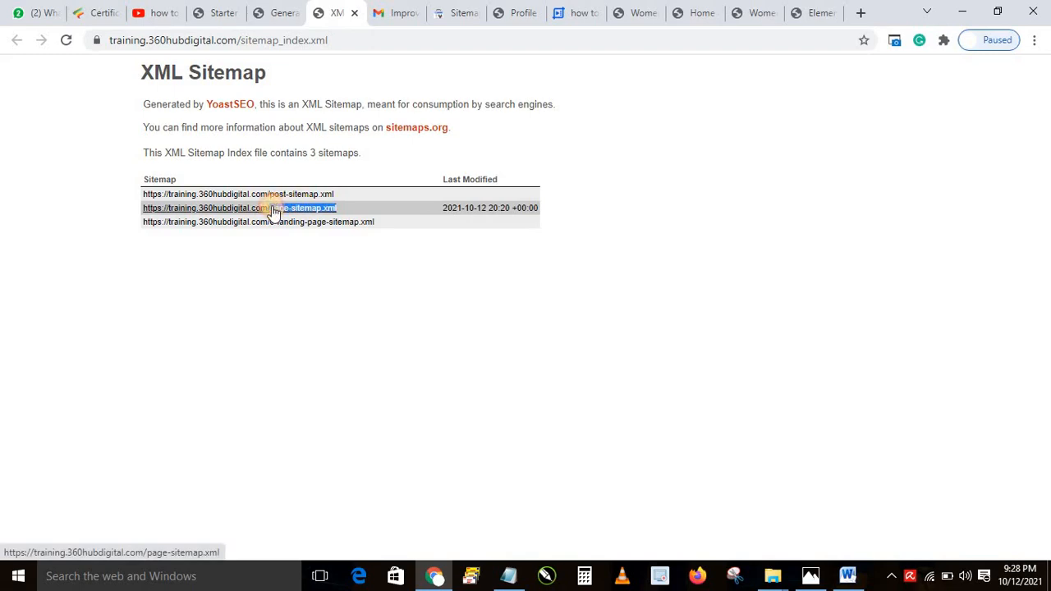
{"action": "right_click", "coordinate": [274, 206]}
{"action": "left_click", "coordinate": [293, 329]}
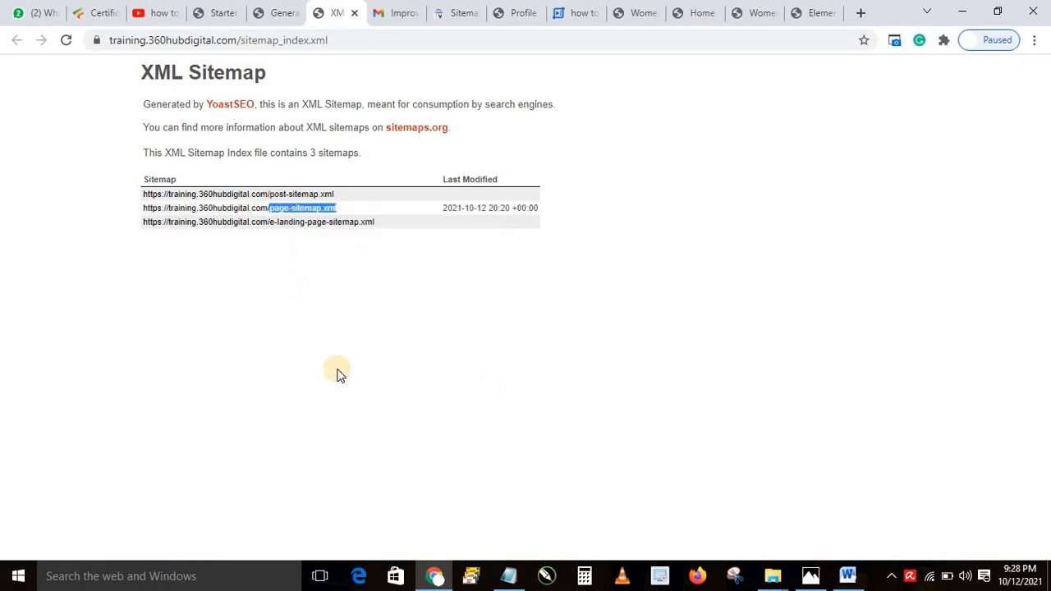
Switch to the Search Console Sitemaps page, submit page-sitemap.xml as a new sitemap, and dismiss the confirmation
{"action": "left_click", "coordinate": [461, 13]}
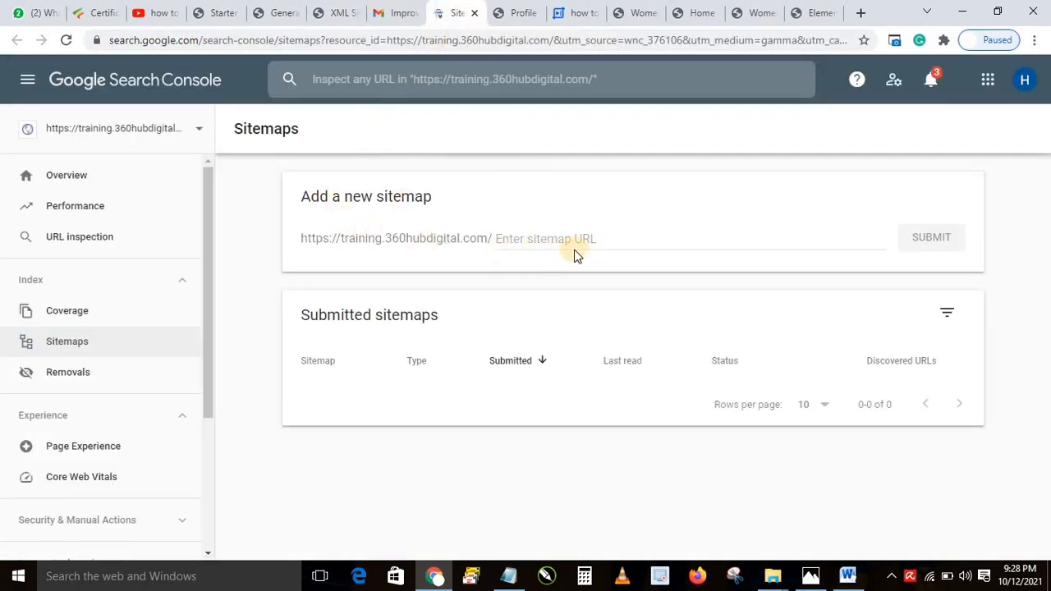
{"action": "left_click", "coordinate": [399, 13]}
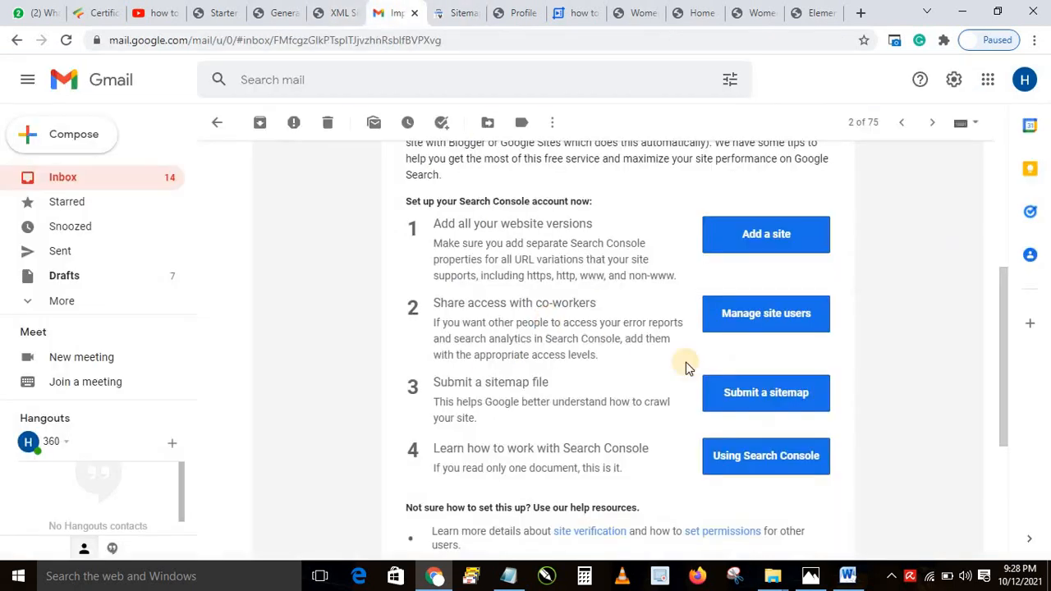
{"action": "left_click", "coordinate": [756, 393]}
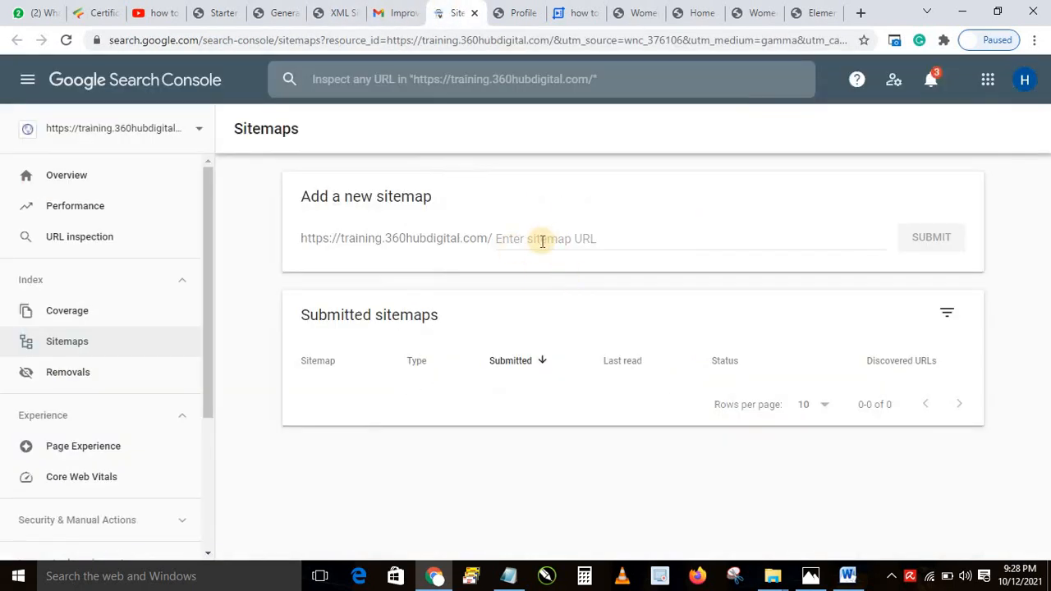
{"action": "left_click", "coordinate": [541, 241]}
{"action": "left_click", "coordinate": [337, 12]}
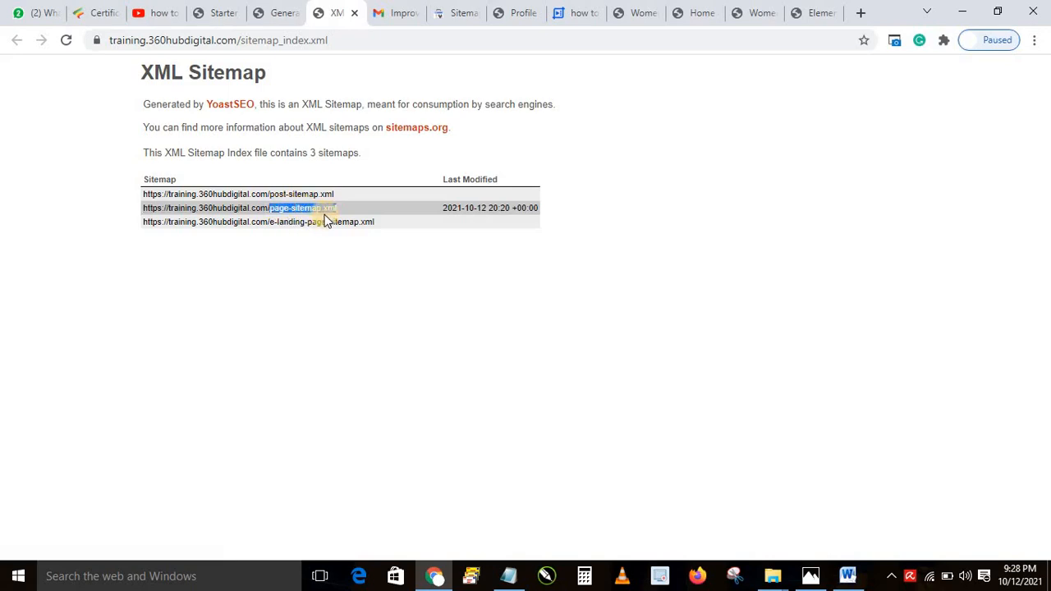
{"action": "left_click", "coordinate": [398, 10]}
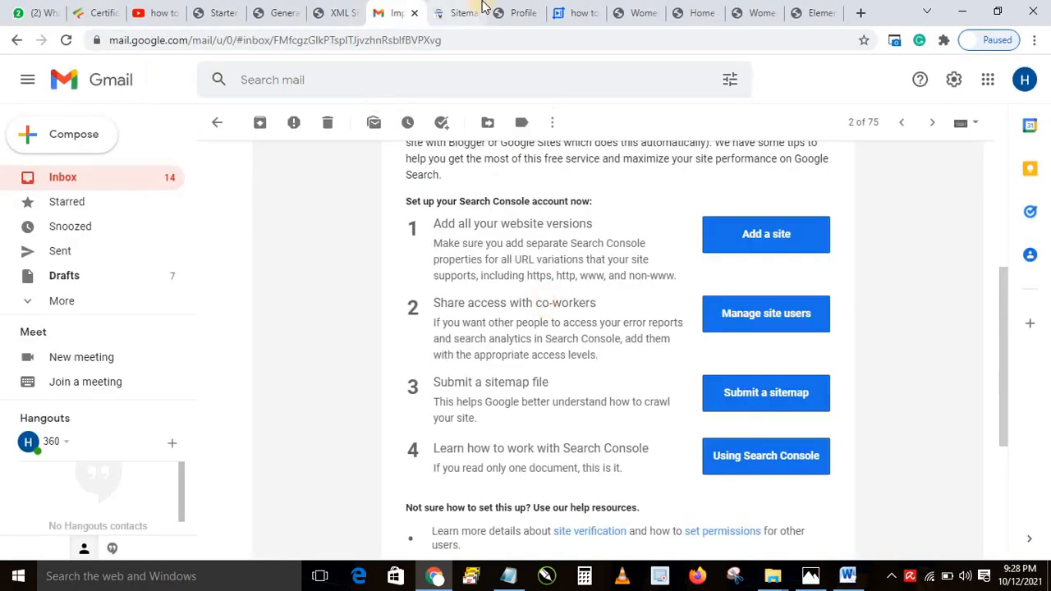
{"action": "key", "text": "ctrl+Tab"}
{"action": "key", "text": "ctrl+v"}
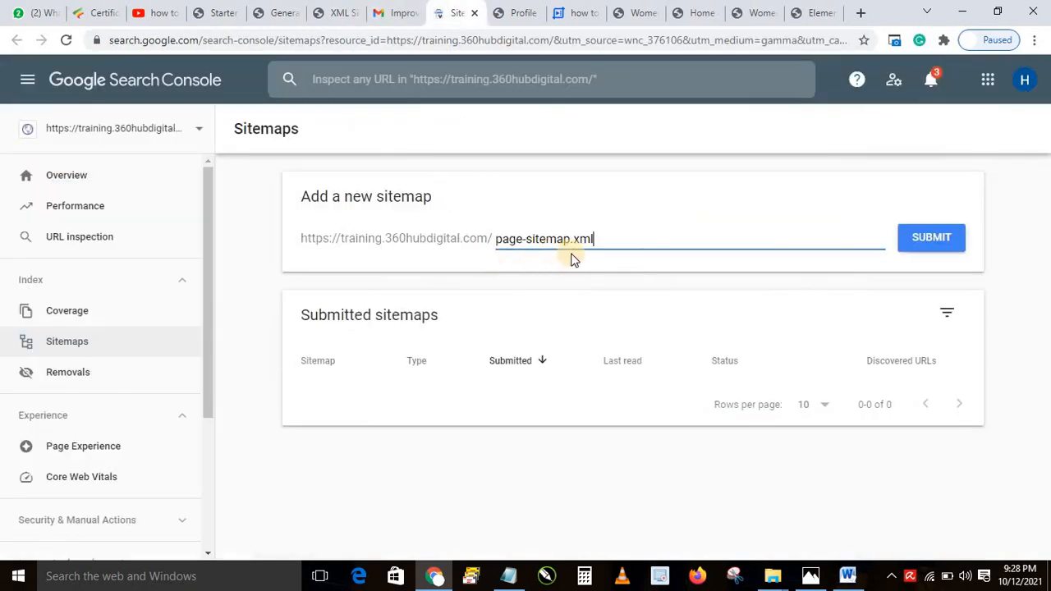
{"action": "left_click", "coordinate": [930, 241]}
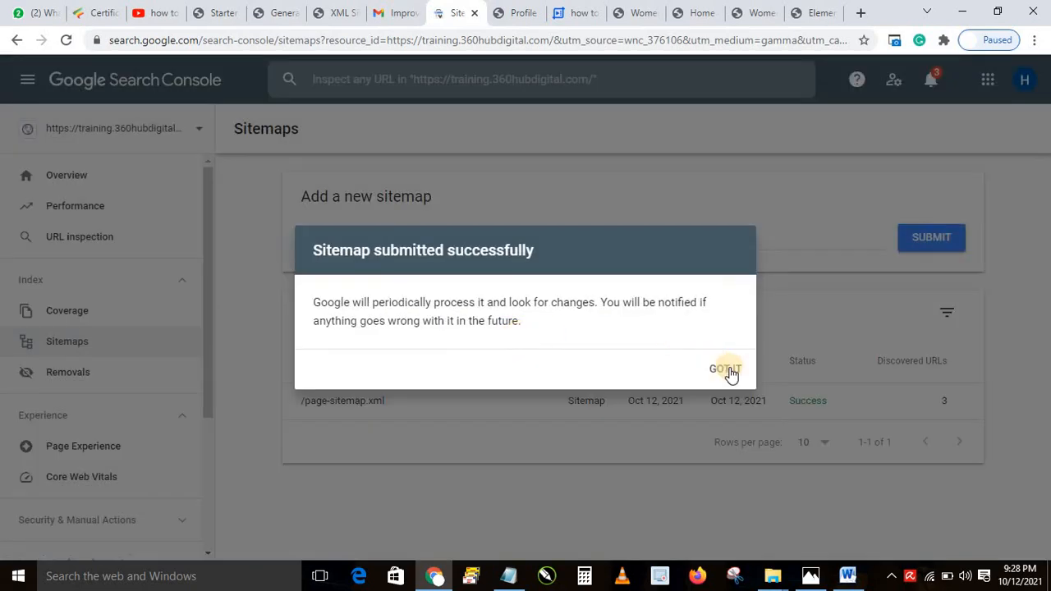
{"action": "left_click", "coordinate": [728, 370]}
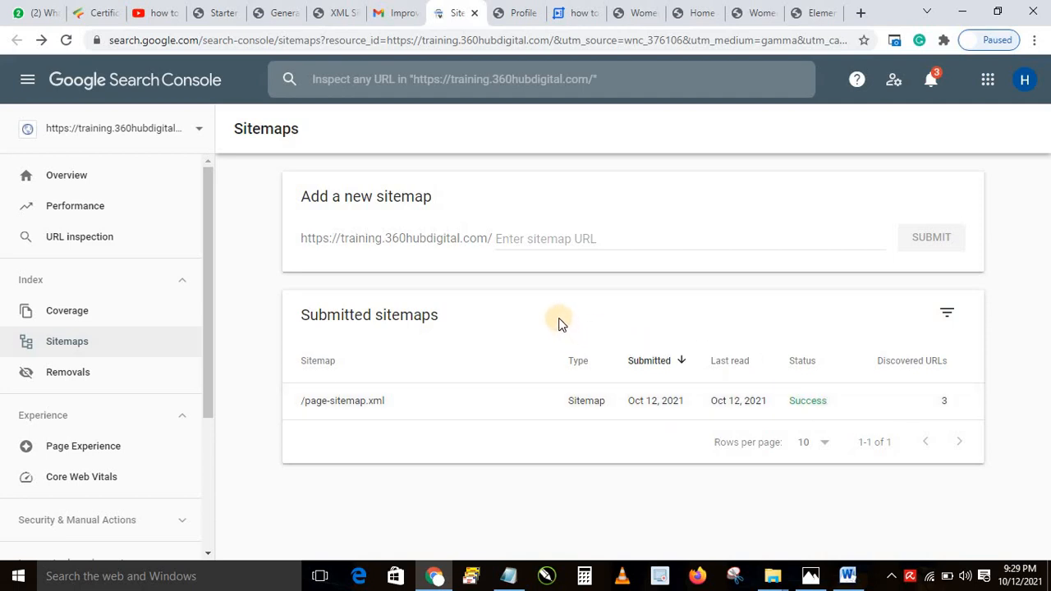
Return to the XML sitemap index and copy the file name post-sitemap.xml from the post sitemap's URL
{"action": "left_click", "coordinate": [333, 13]}
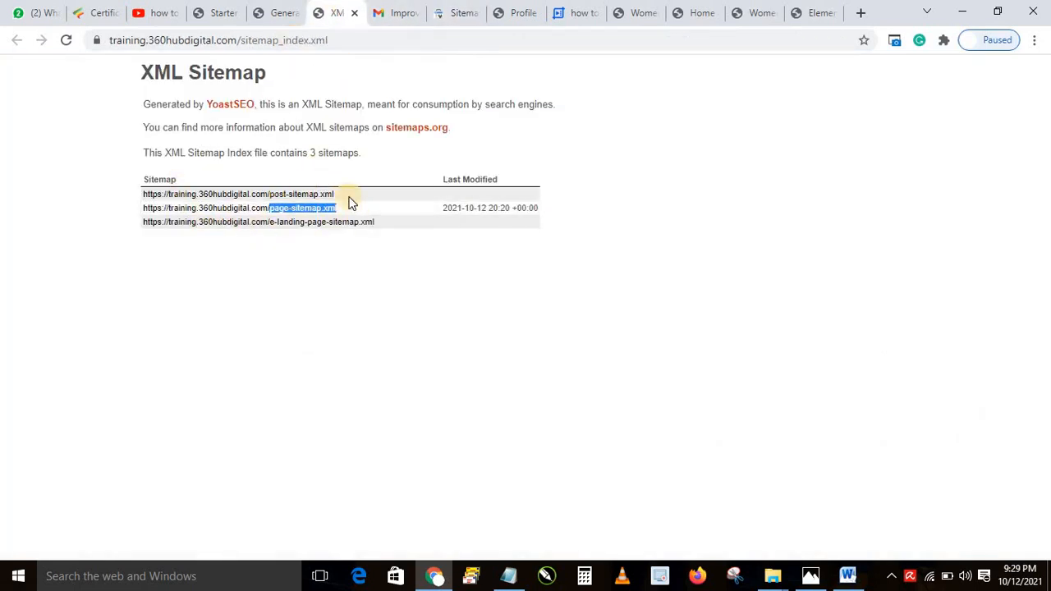
{"action": "left_click_drag", "start_coordinate": [334, 194], "coordinate": [271, 195]}
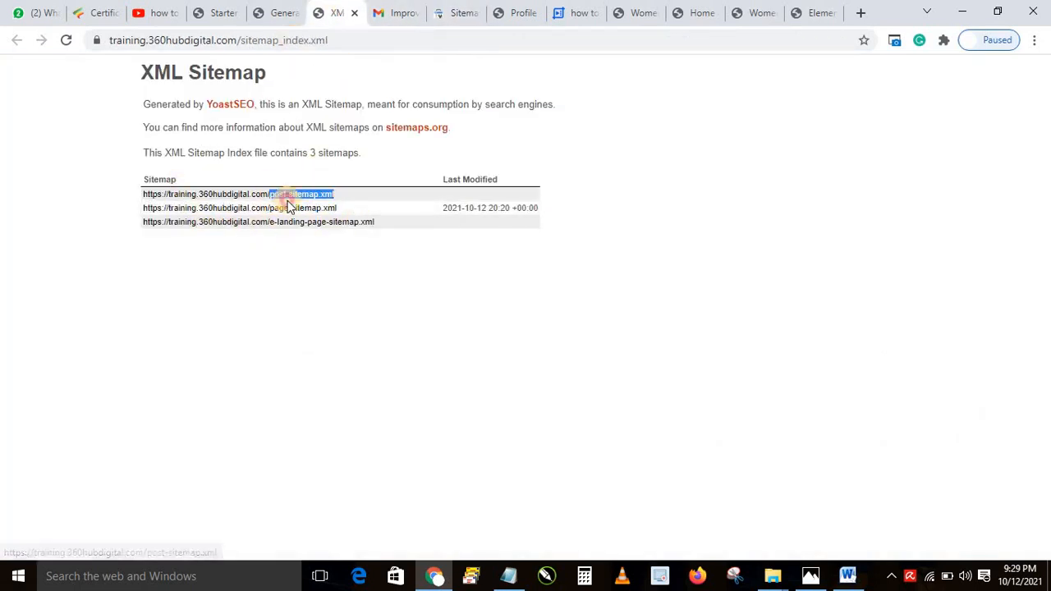
{"action": "right_click", "coordinate": [287, 197]}
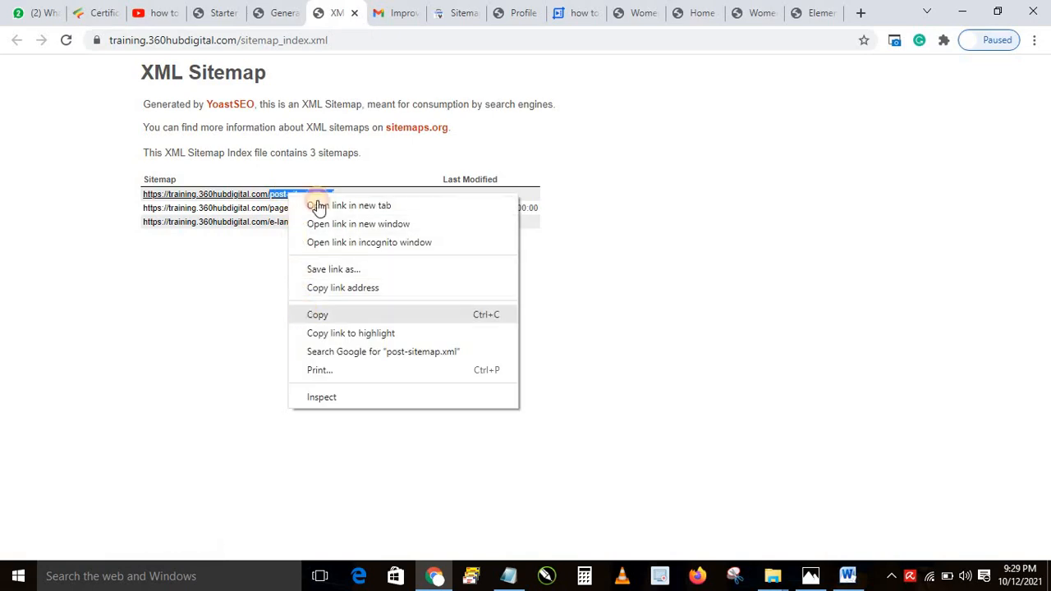
{"action": "key", "text": "Escape"}
Submit post-sitemap.xml as a new sitemap on the Search Console Sitemaps page and dismiss the confirmation
{"action": "left_click", "coordinate": [392, 13]}
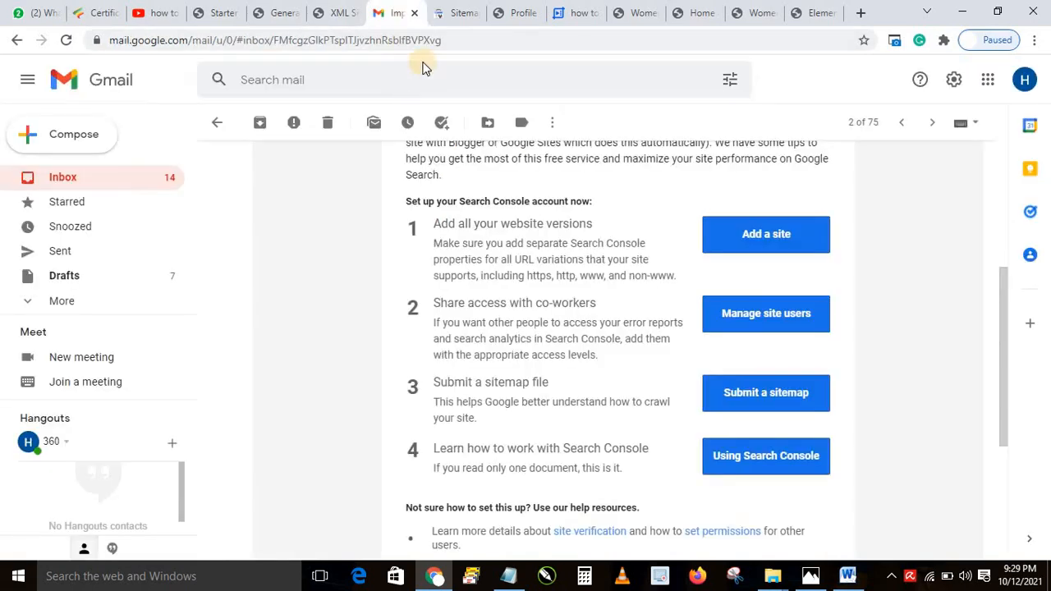
{"action": "left_click", "coordinate": [453, 12]}
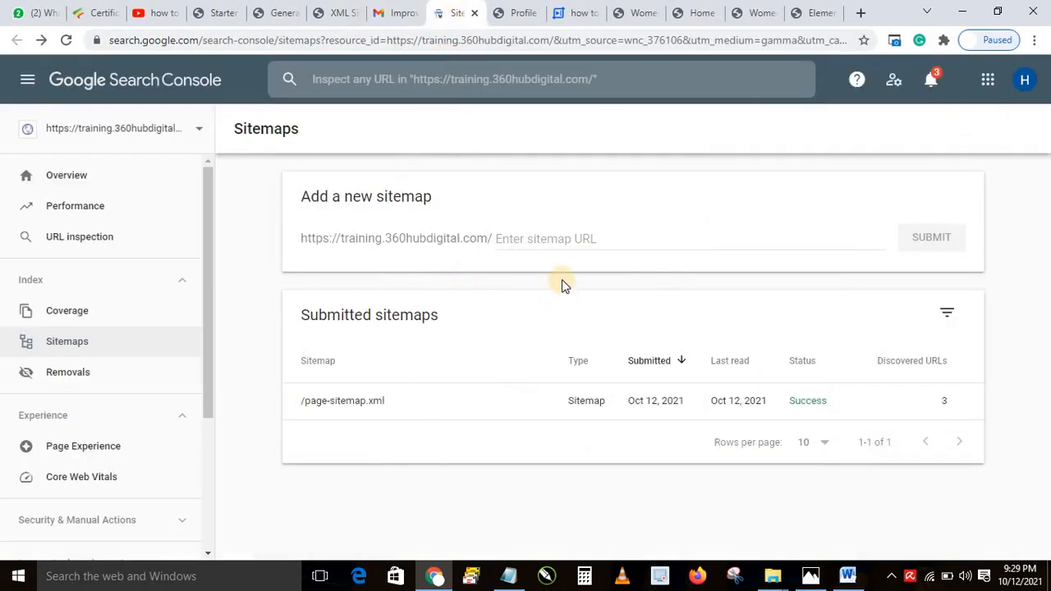
{"action": "left_click", "coordinate": [545, 235]}
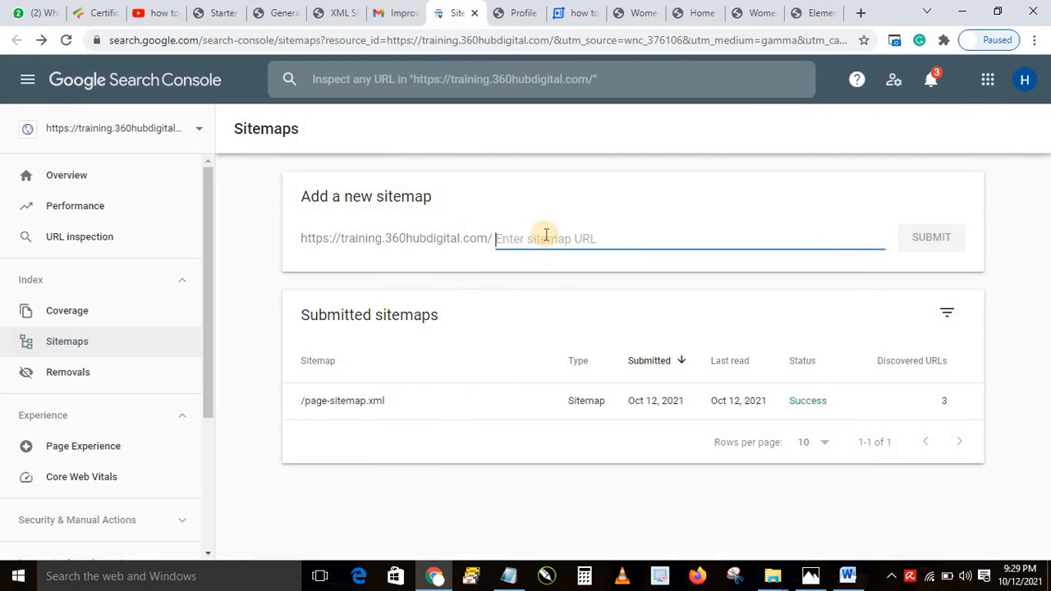
{"action": "key", "text": "ctrl+v"}
{"action": "left_click", "coordinate": [918, 239]}
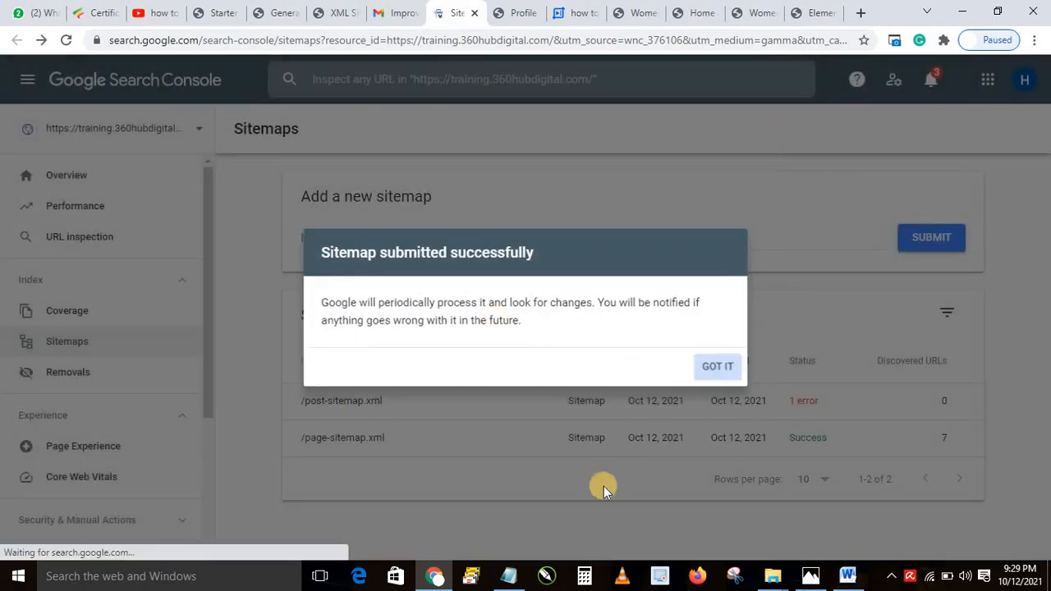
{"action": "left_click", "coordinate": [604, 486]}
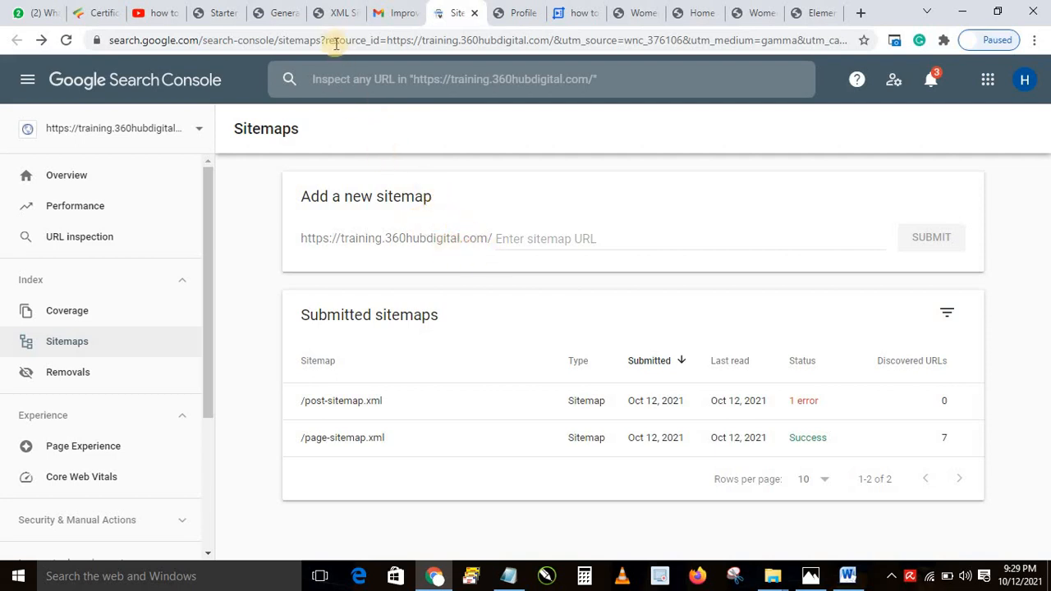
Return to the Yoast SEO admin page and open the live 360 Hub Training site in a new tab
{"action": "left_click", "coordinate": [277, 12]}
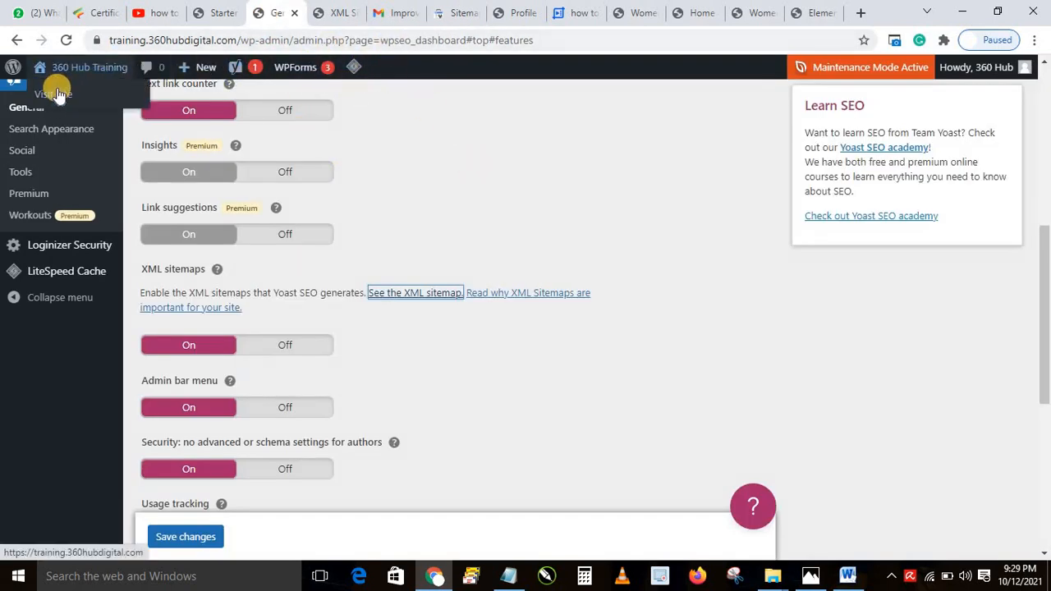
{"action": "right_click", "coordinate": [58, 97]}
{"action": "left_click", "coordinate": [117, 103]}
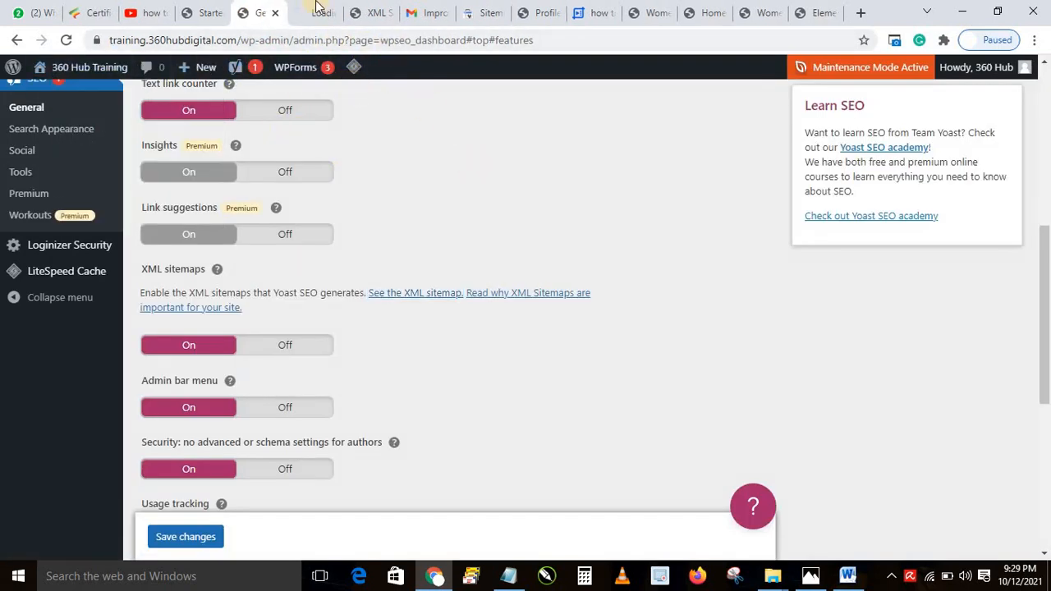
{"action": "left_click", "coordinate": [306, 20]}
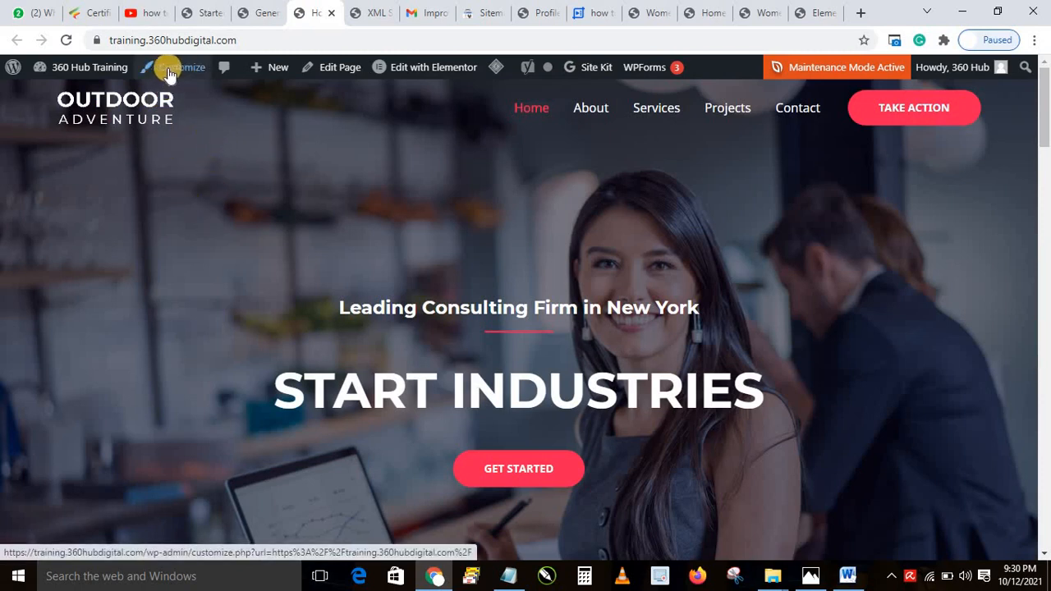
Go back to the WordPress admin tab and open the theme Customizer for the site
{"action": "left_click", "coordinate": [260, 5]}
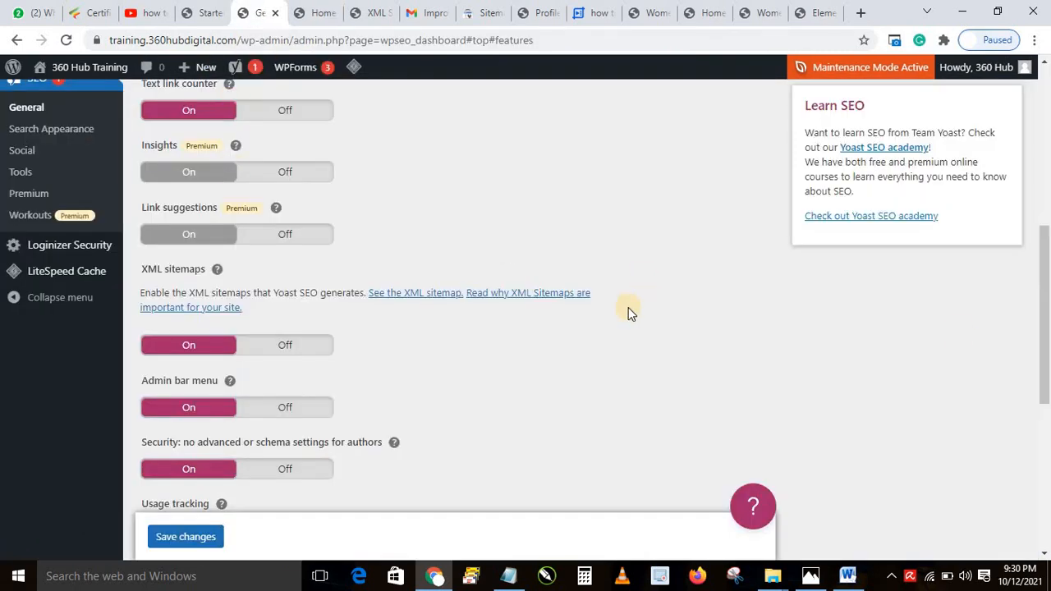
{"action": "left_click_drag", "start_coordinate": [1044, 283], "coordinate": [1044, 161]}
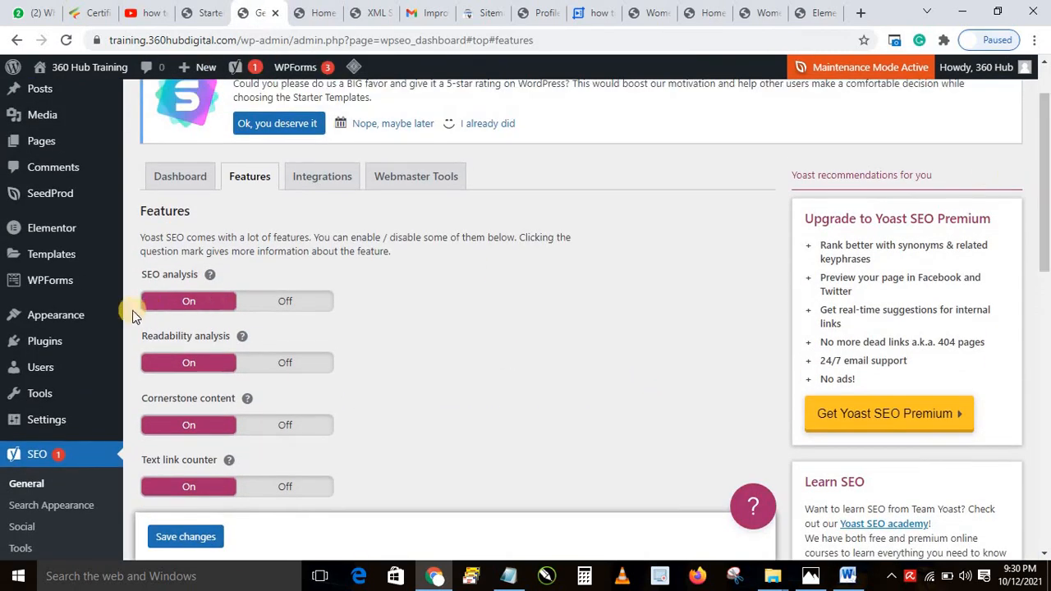
{"action": "mouse_move", "coordinate": [65, 320]}
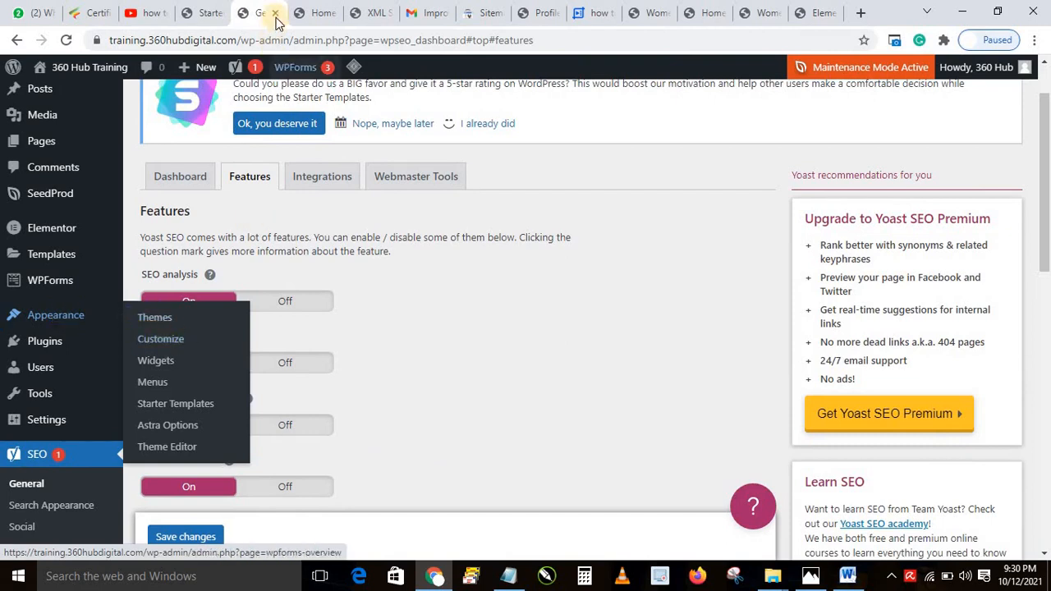
{"action": "left_click", "coordinate": [312, 13]}
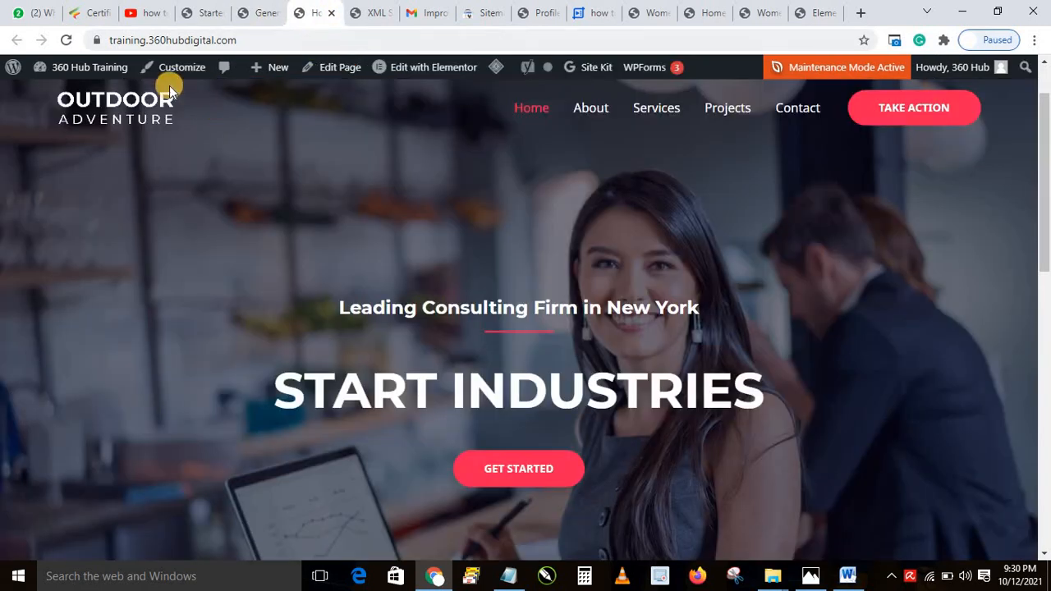
{"action": "left_click", "coordinate": [255, 15]}
{"action": "mouse_move", "coordinate": [43, 234]}
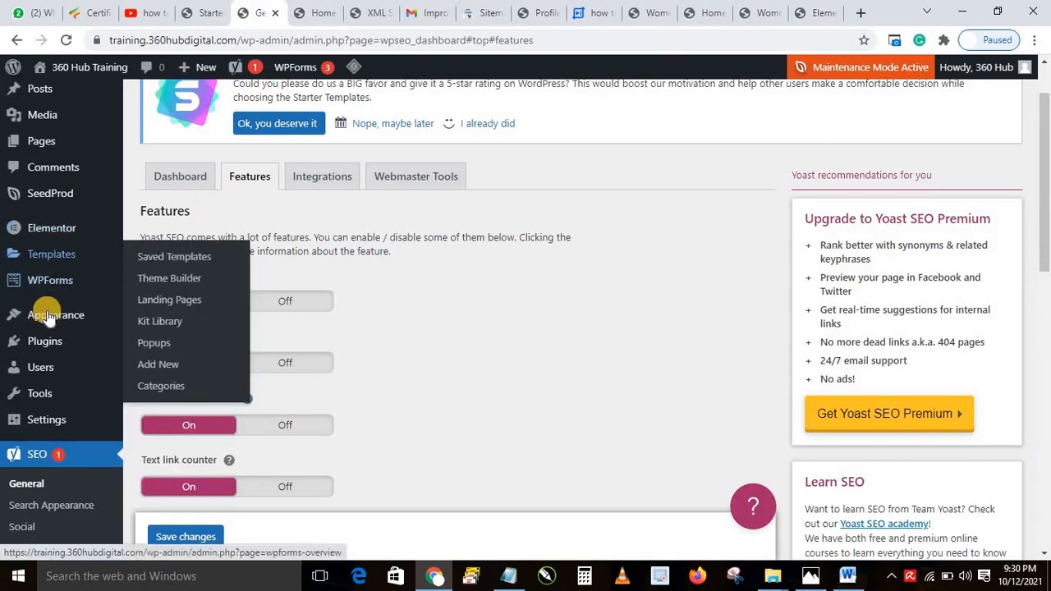
{"action": "mouse_move", "coordinate": [41, 314]}
{"action": "left_click", "coordinate": [167, 346]}
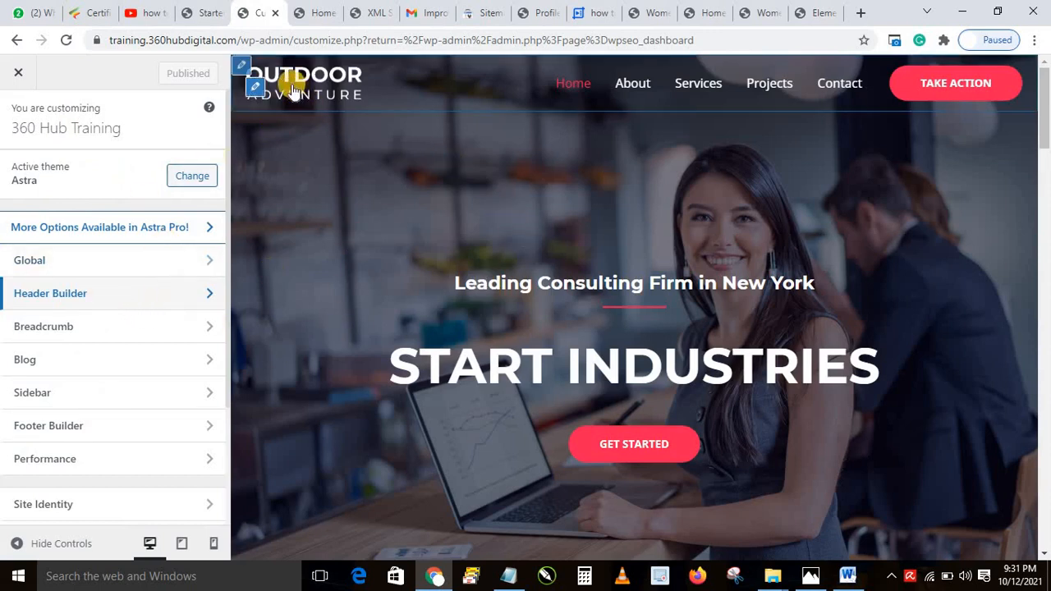
Open the Site Title & Logo settings in the Header Builder and review the logo options
{"action": "left_click", "coordinate": [44, 301]}
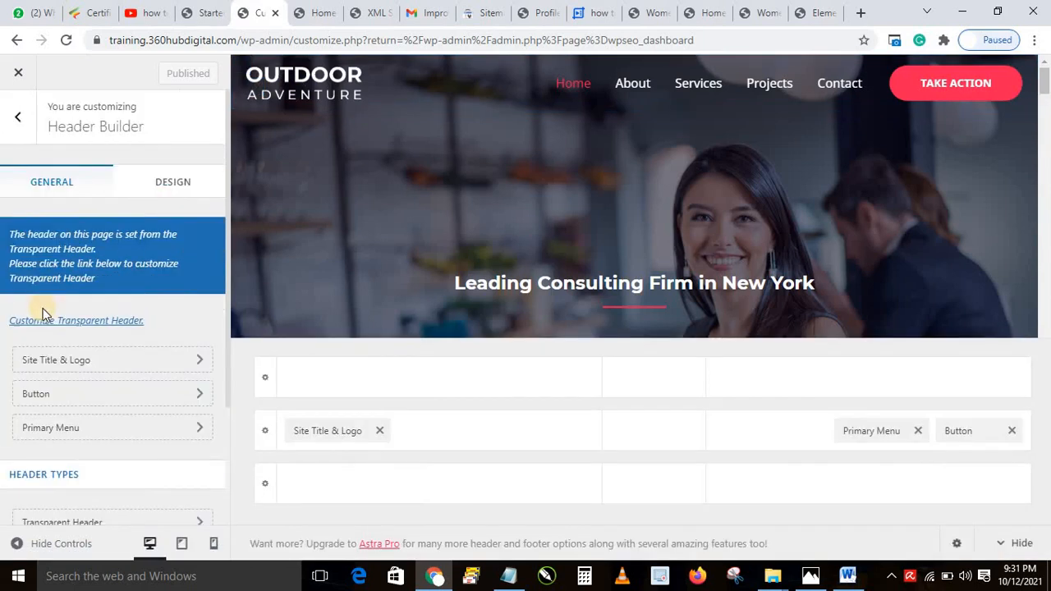
{"action": "left_click", "coordinate": [52, 363]}
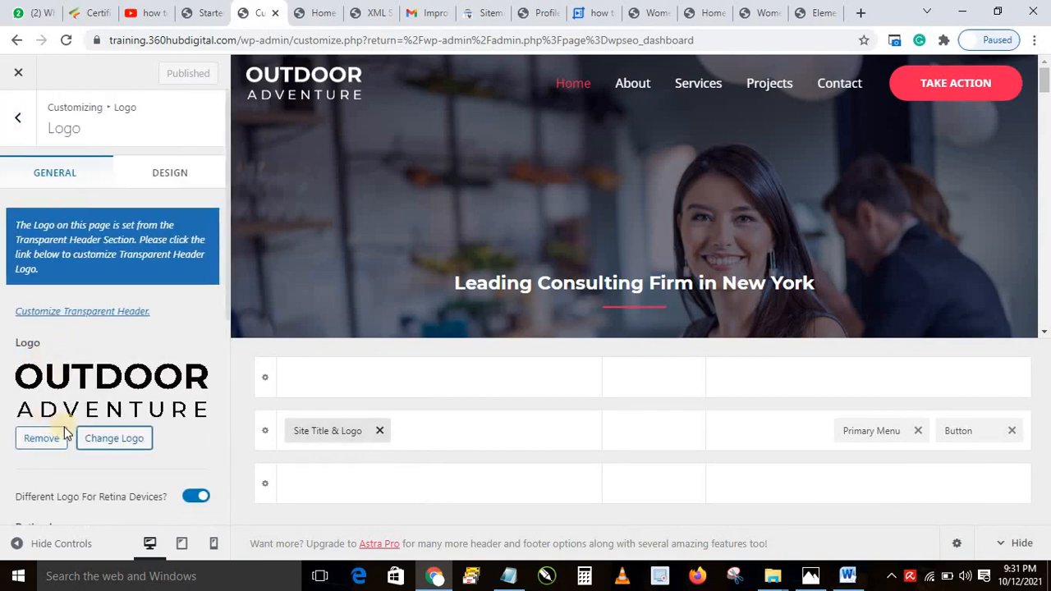
{"action": "scroll", "coordinate": [201, 333], "scroll_direction": "down", "scroll_amount": 1}
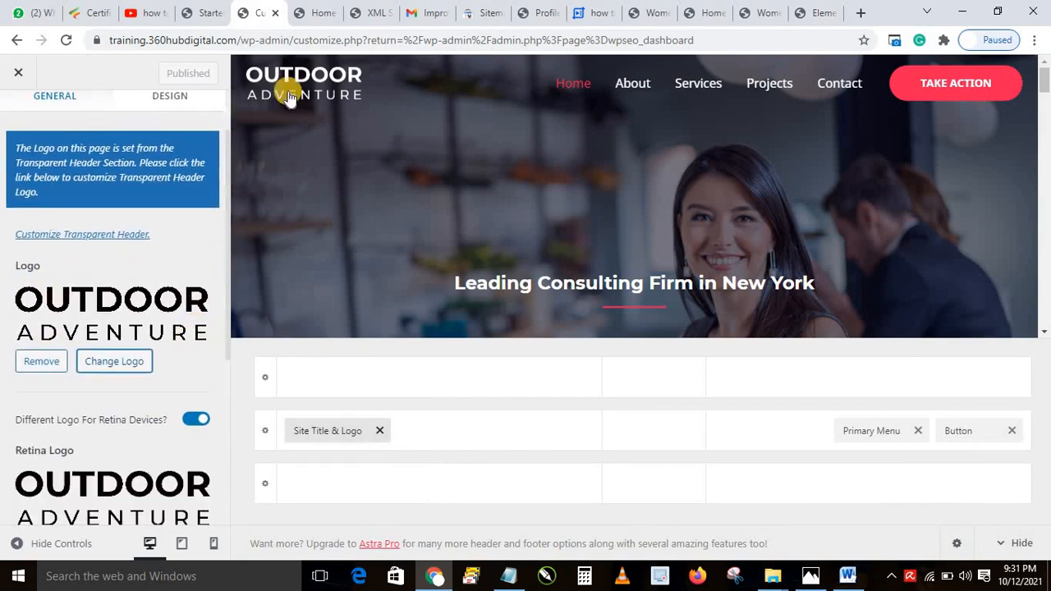
{"action": "scroll", "coordinate": [99, 361], "scroll_direction": "up", "scroll_amount": 1}
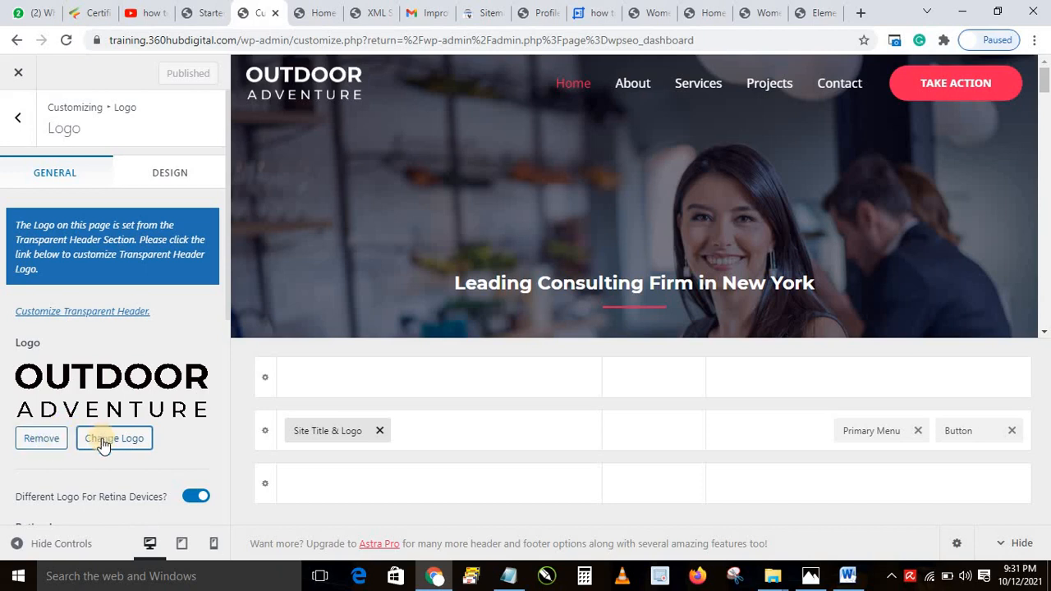
Upload the logo image file from the Downloads folder as the replacement for the current site logo
{"action": "left_click", "coordinate": [101, 440]}
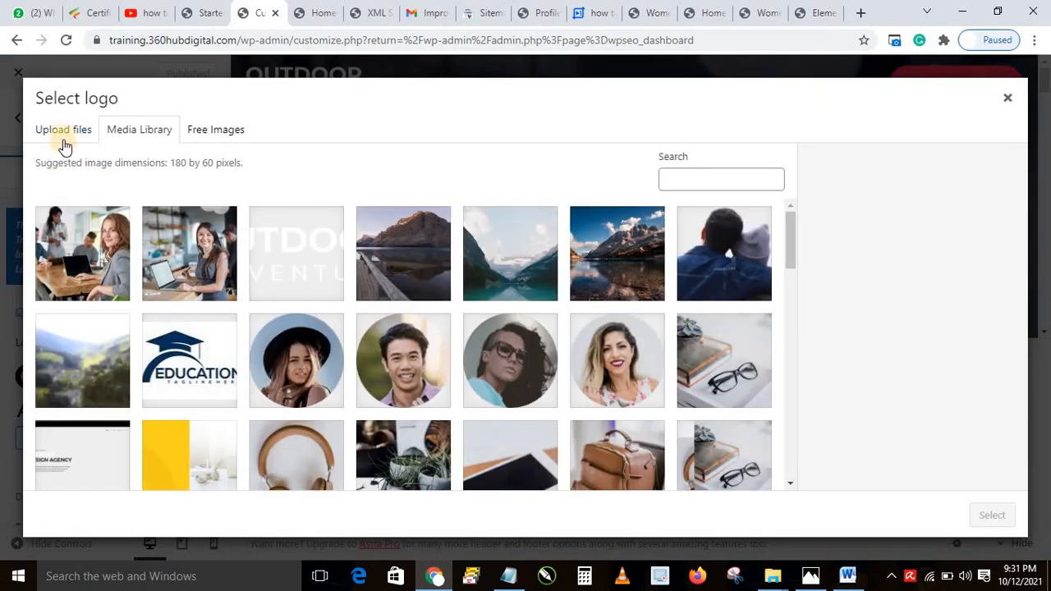
{"action": "left_click", "coordinate": [64, 134]}
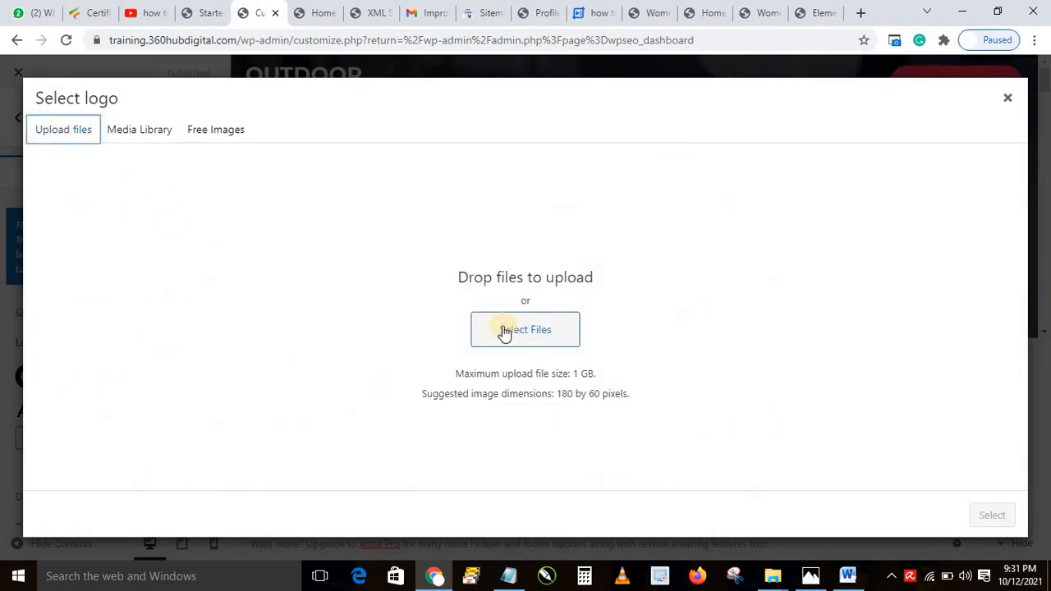
{"action": "left_click", "coordinate": [537, 330]}
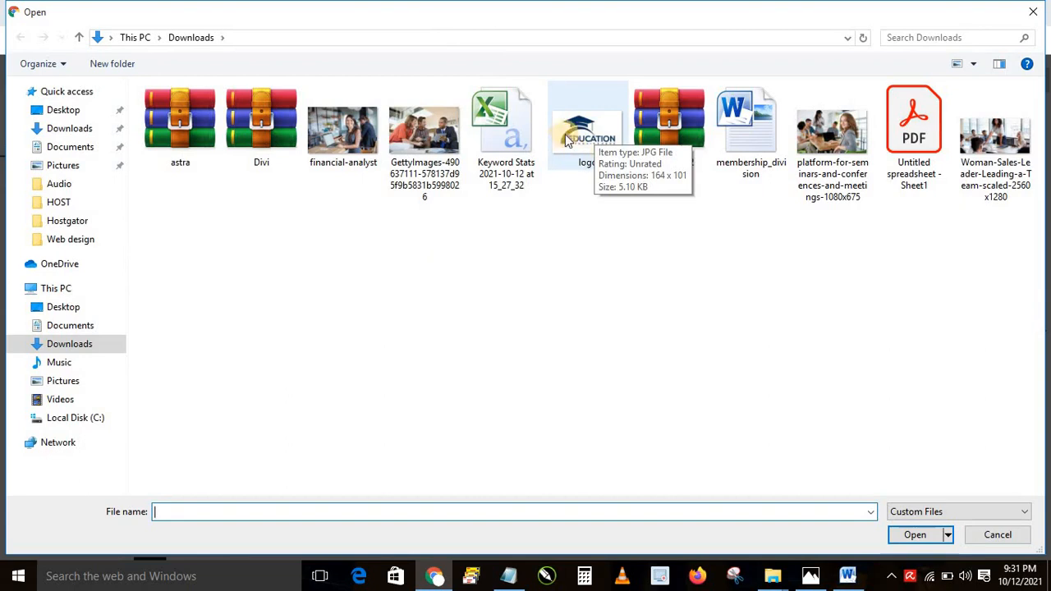
{"action": "left_click", "coordinate": [580, 141]}
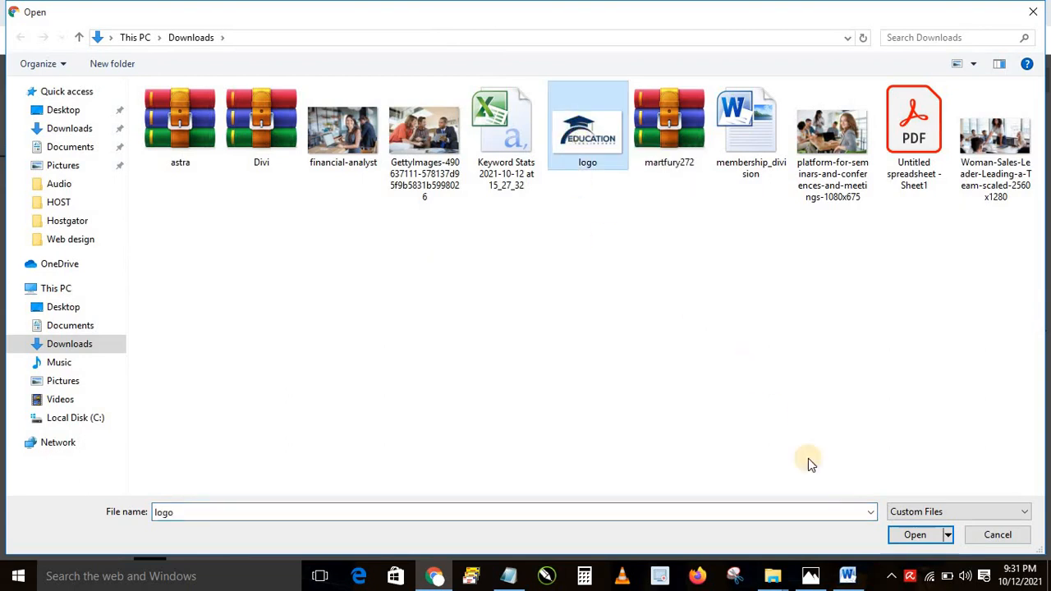
{"action": "left_click", "coordinate": [911, 534]}
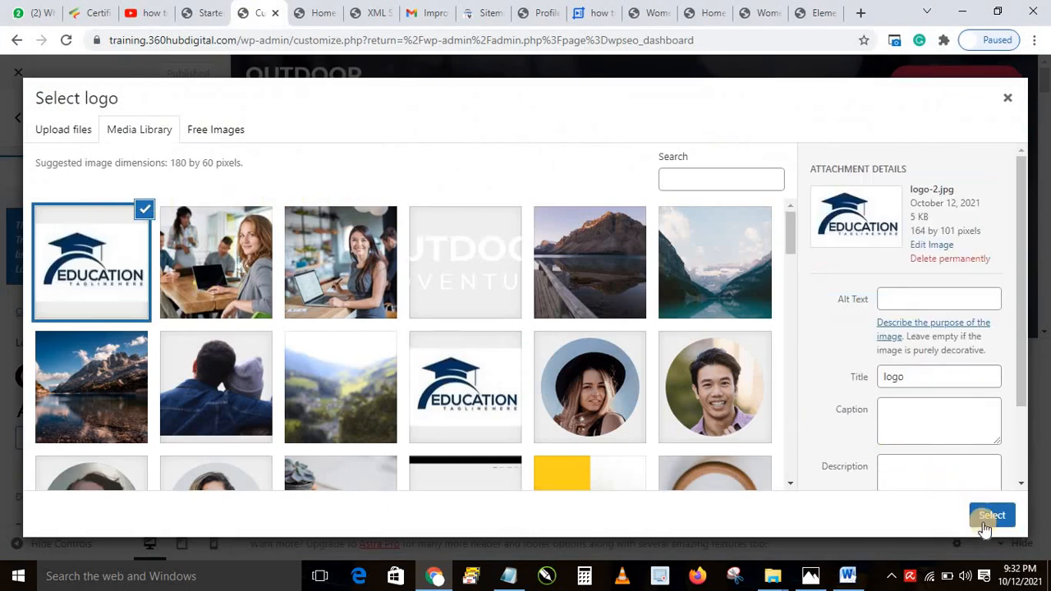
Select the uploaded logo and crop it with the crop area enlarged to include the whole graduation cap and tagline
{"action": "left_click", "coordinate": [985, 515]}
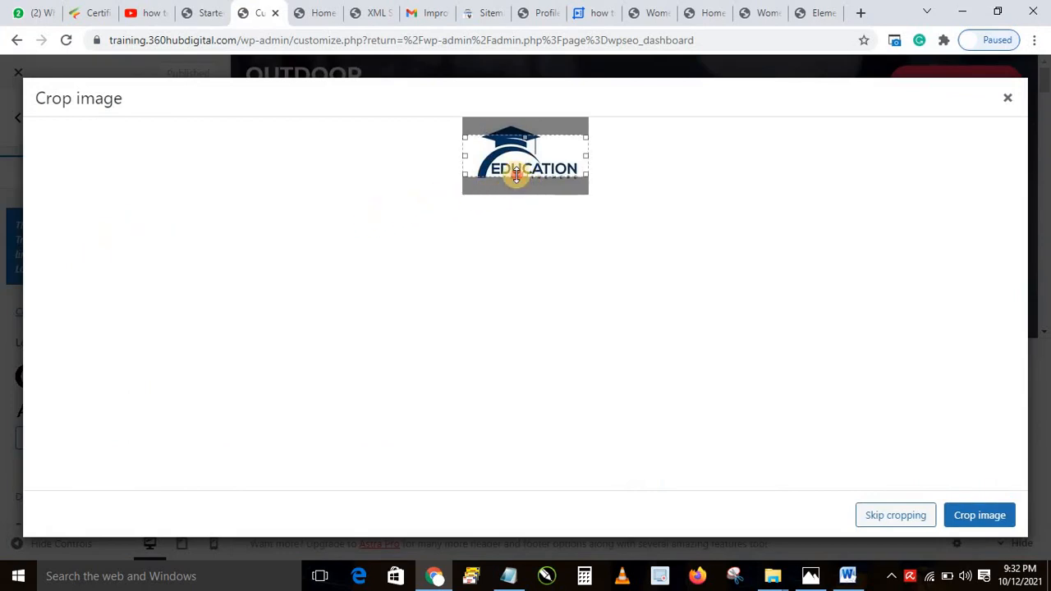
{"action": "left_click_drag", "start_coordinate": [517, 175], "coordinate": [519, 183]}
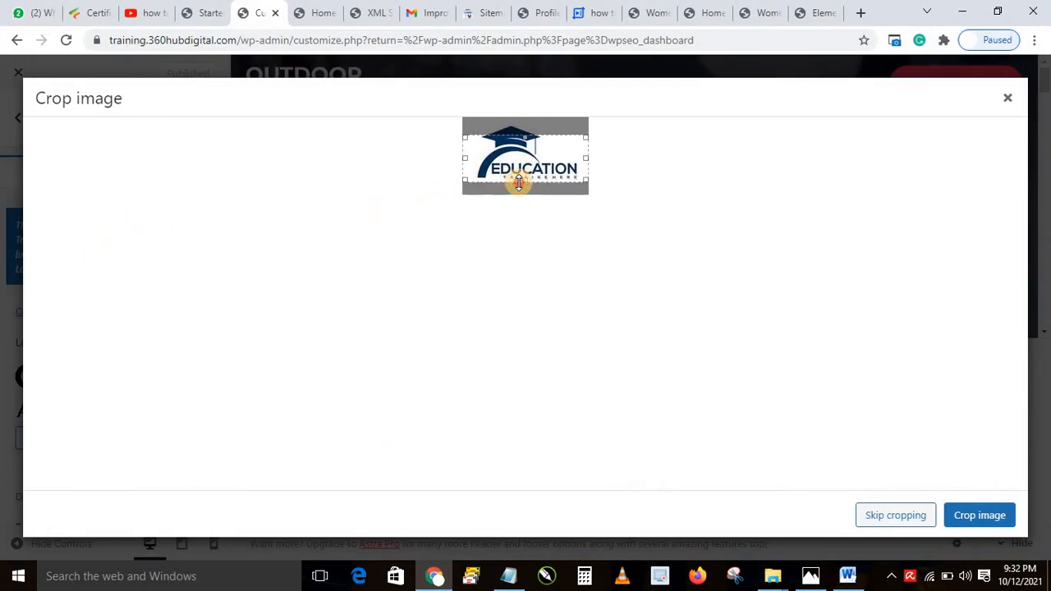
{"action": "left_click_drag", "start_coordinate": [521, 140], "coordinate": [521, 125]}
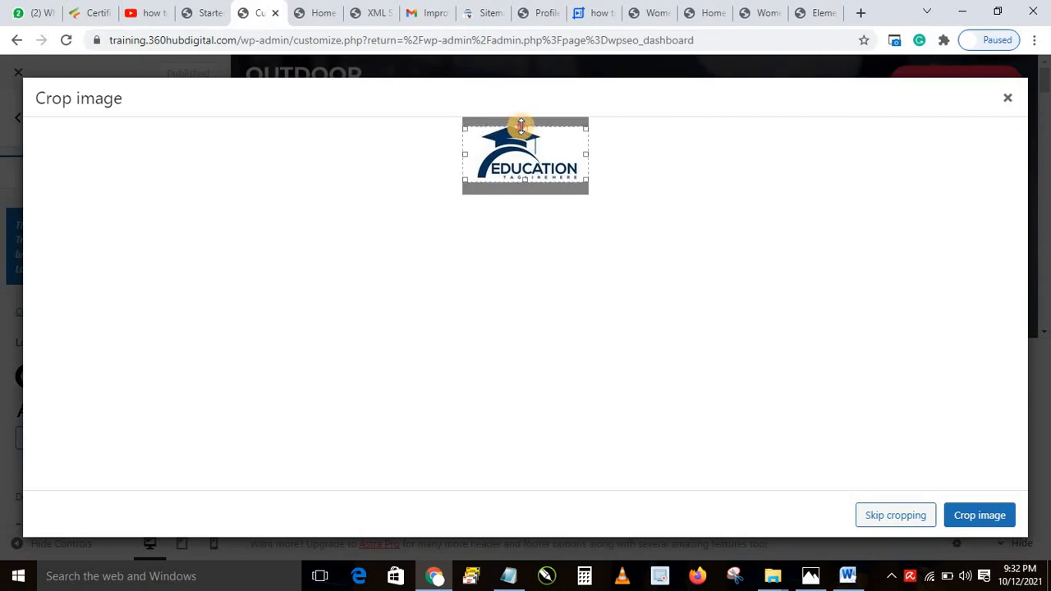
{"action": "left_click", "coordinate": [989, 516]}
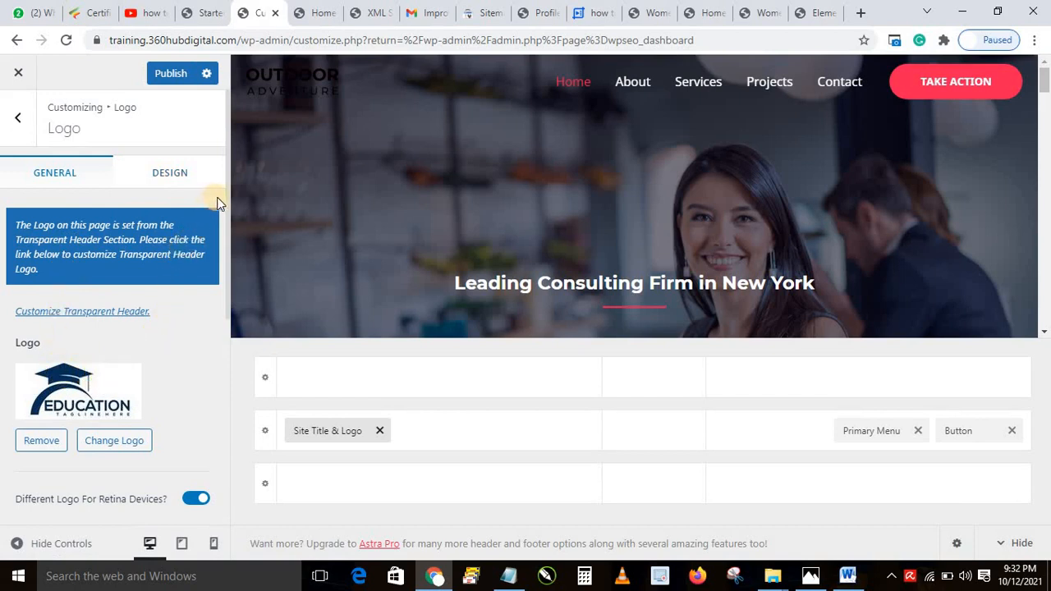
Replace the retina logo with cropped-logo-2.jpg from the Media Library and publish the changes
{"action": "scroll", "coordinate": [164, 322], "scroll_direction": "down", "scroll_amount": 2}
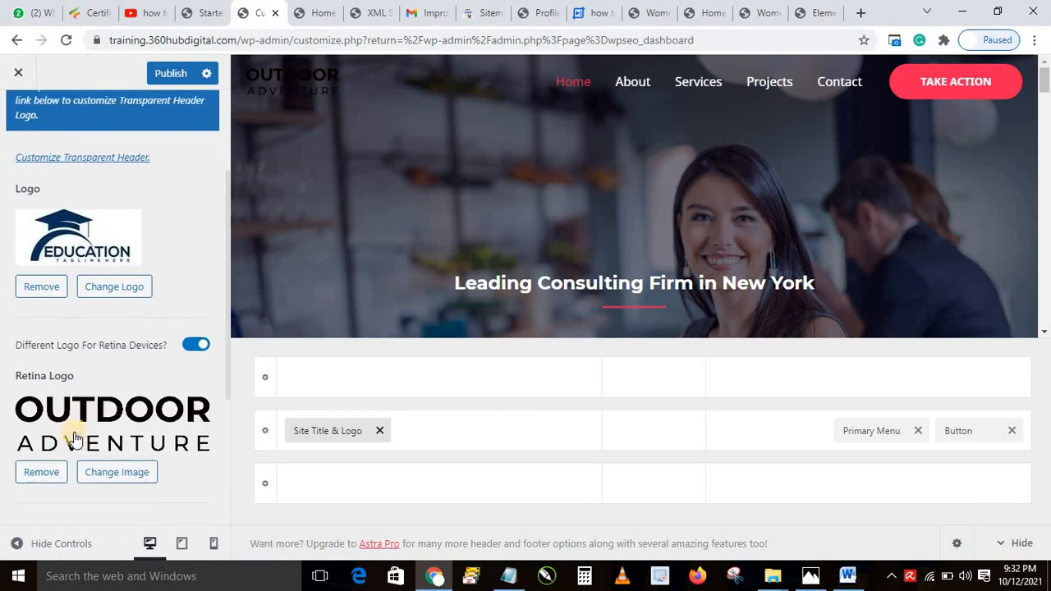
{"action": "left_click", "coordinate": [101, 473]}
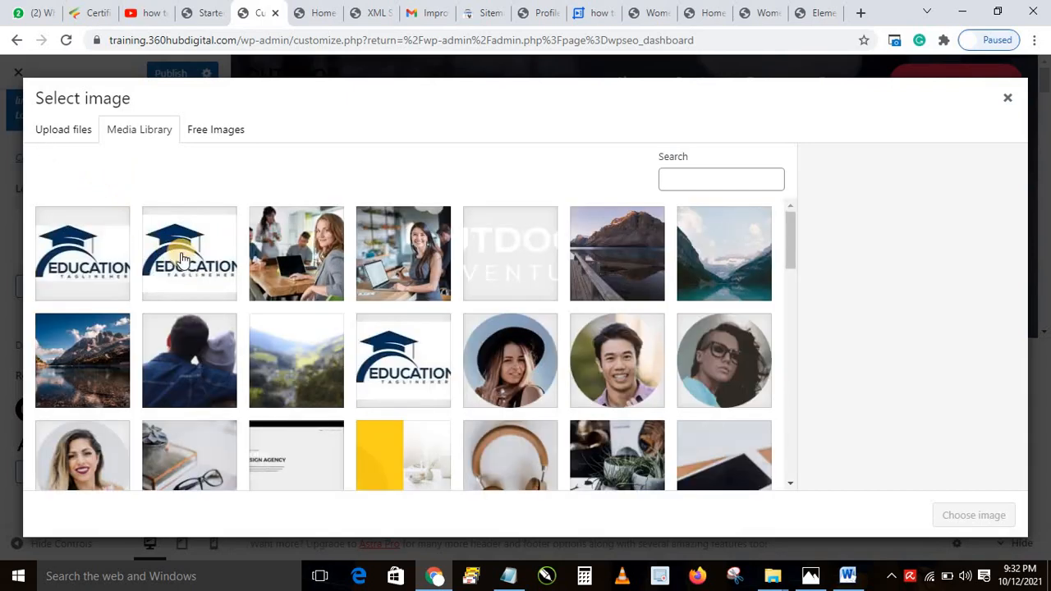
{"action": "left_click", "coordinate": [123, 267]}
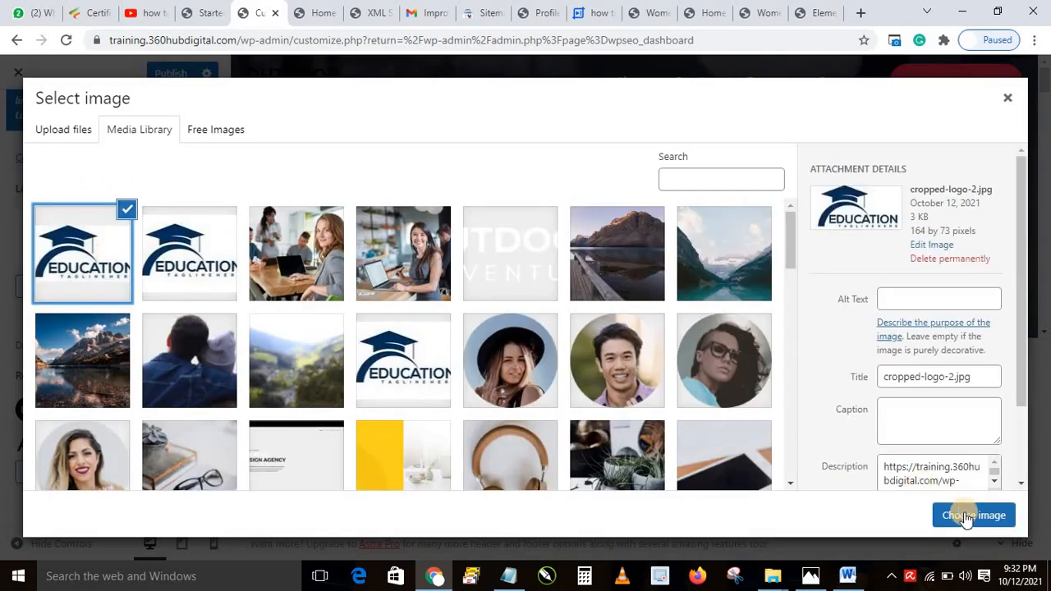
{"action": "left_click", "coordinate": [965, 514]}
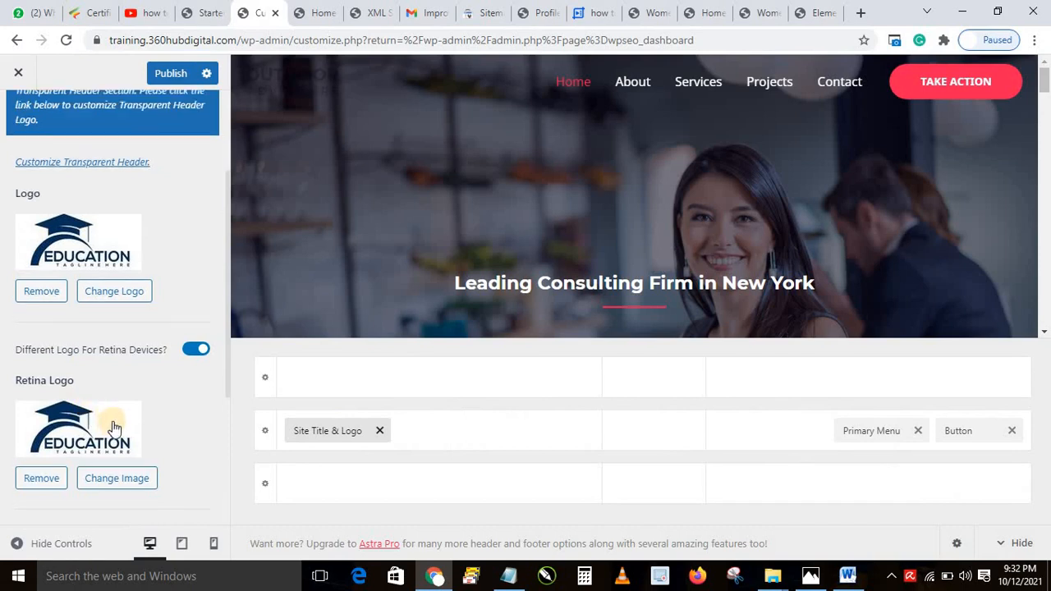
{"action": "scroll", "coordinate": [108, 426], "scroll_direction": "down", "scroll_amount": 3}
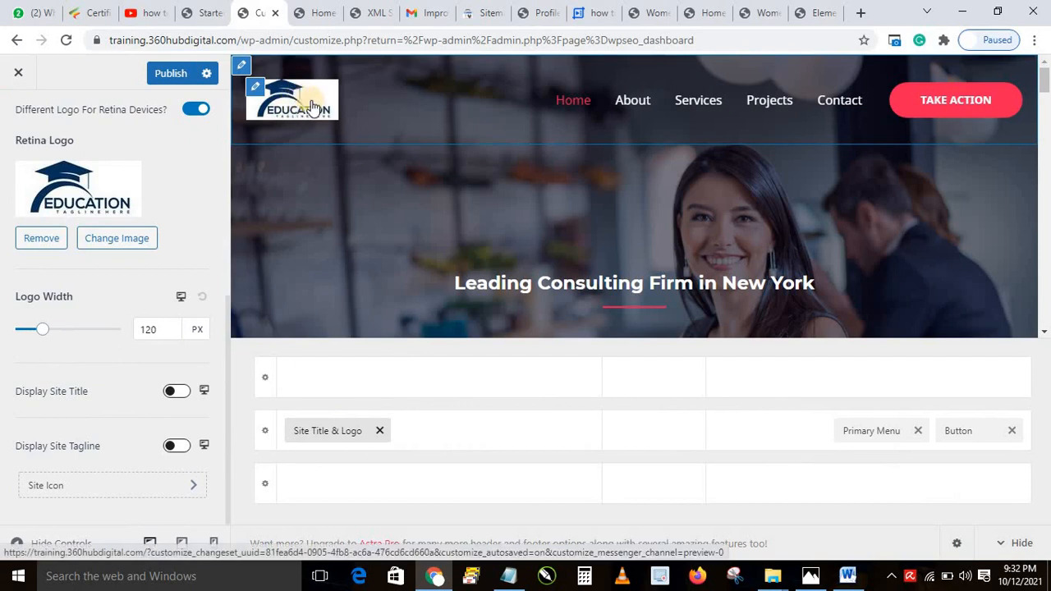
{"action": "left_click", "coordinate": [167, 76]}
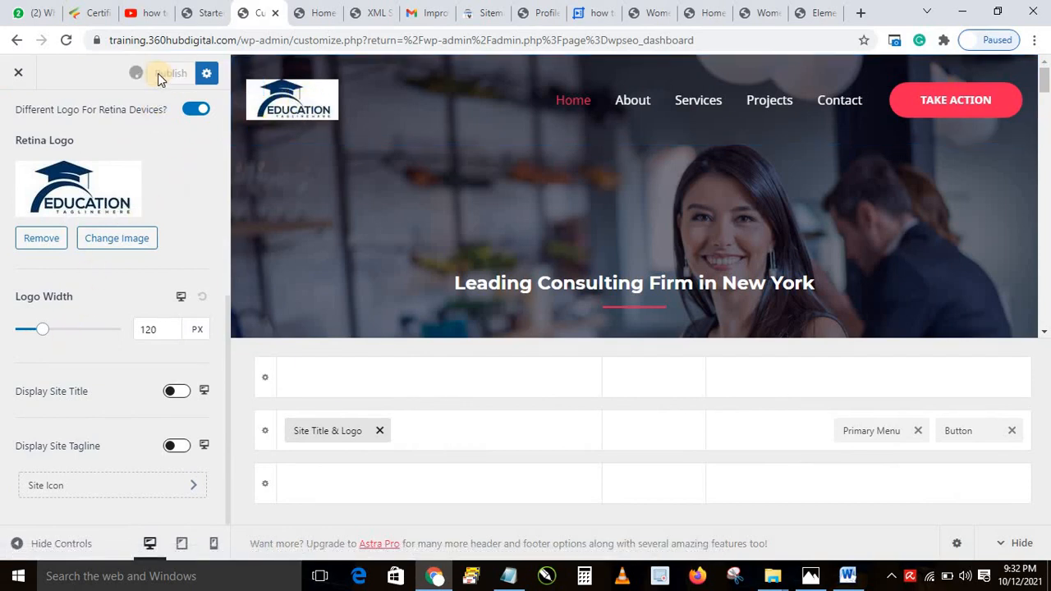
Switch to the live home page and purge all of the site's caches
{"action": "left_click", "coordinate": [314, 13]}
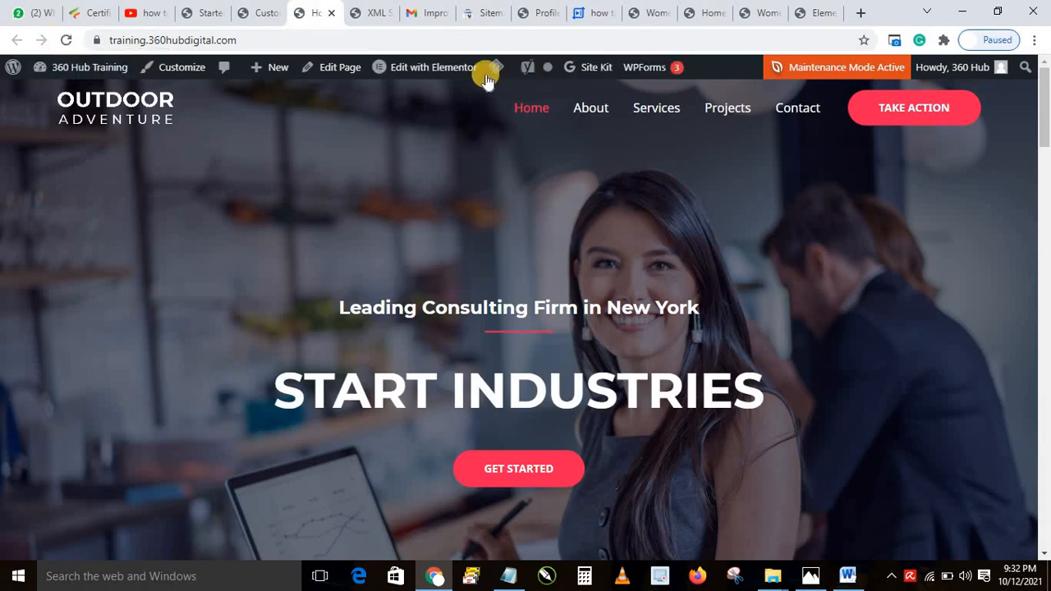
{"action": "mouse_move", "coordinate": [495, 68]}
{"action": "left_click", "coordinate": [517, 140]}
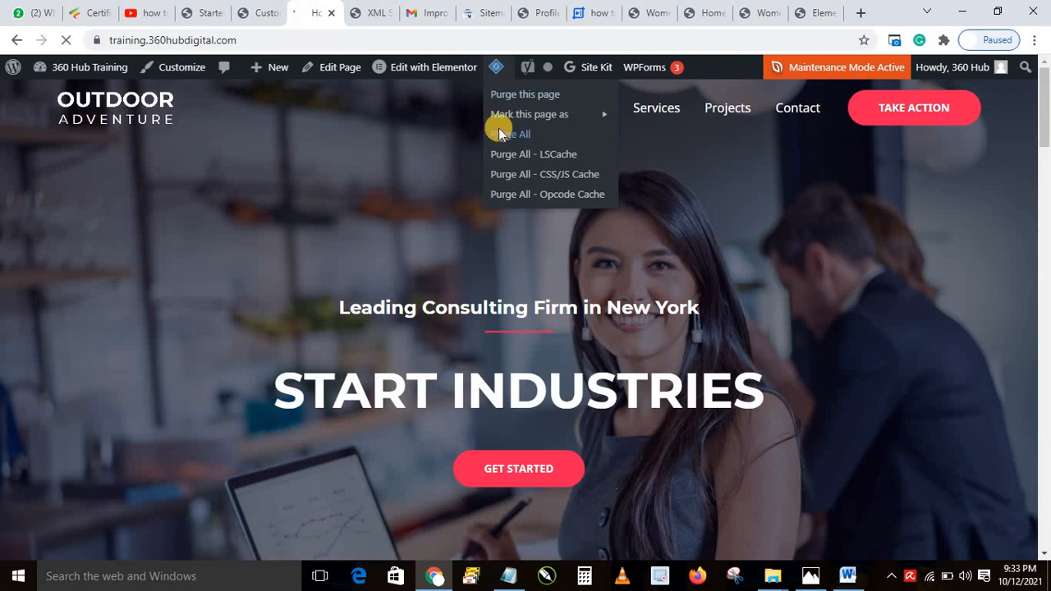
Return to the Customizer and examine the logo, retina logo, logo width, site title and tagline settings
{"action": "left_click", "coordinate": [261, 12]}
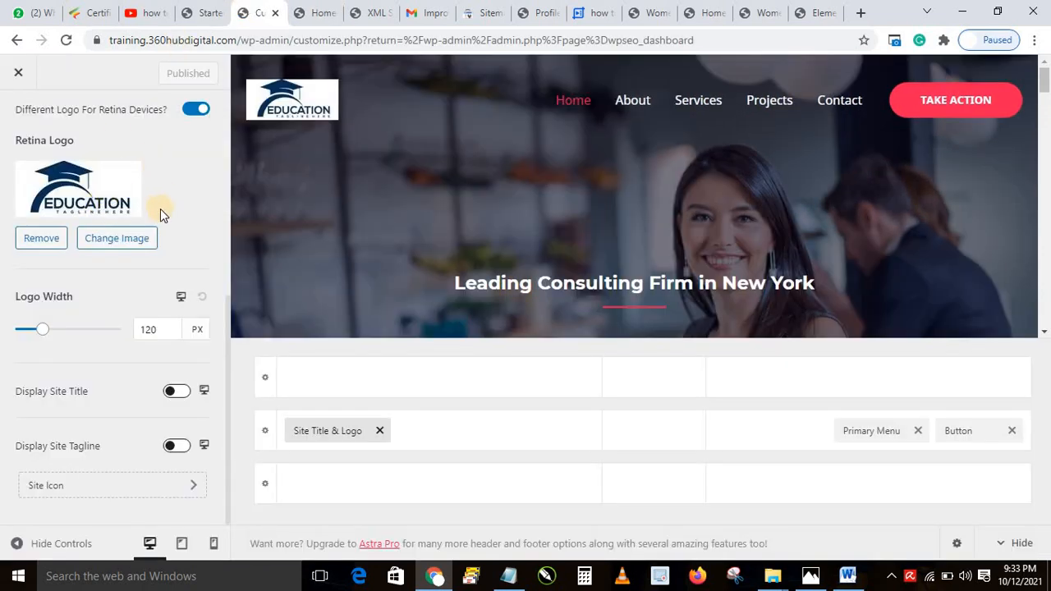
{"action": "scroll", "coordinate": [161, 215], "scroll_direction": "up", "scroll_amount": 5}
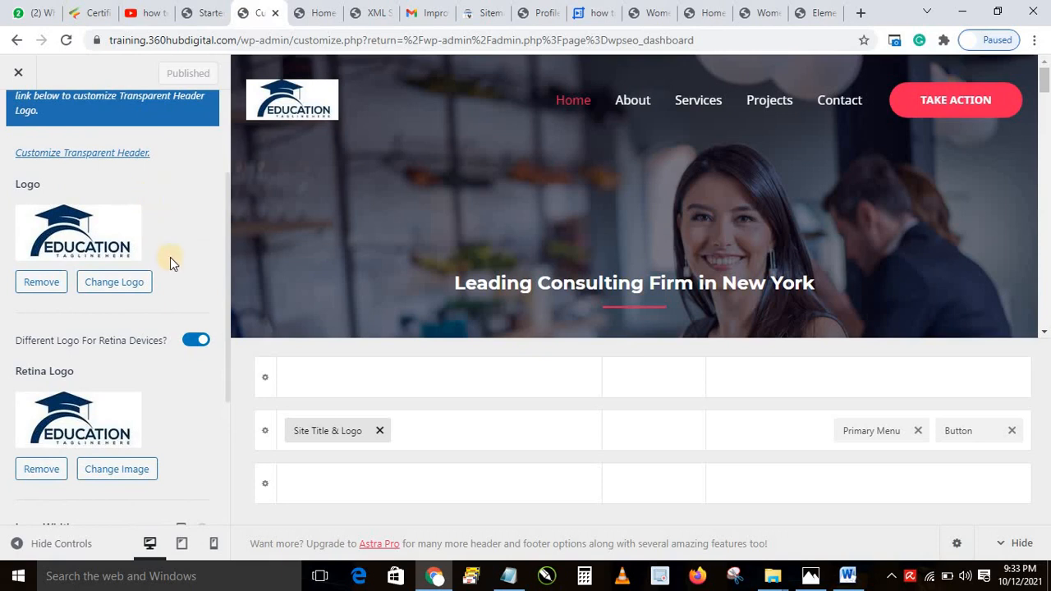
{"action": "scroll", "coordinate": [127, 358], "scroll_direction": "down", "scroll_amount": 5}
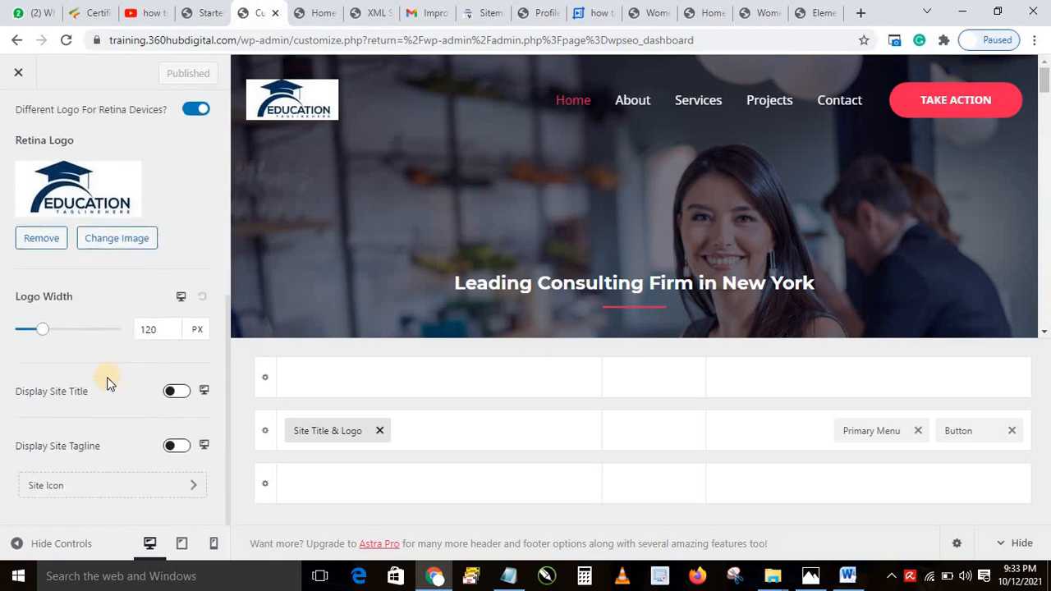
{"action": "scroll", "coordinate": [85, 441], "scroll_direction": "up", "scroll_amount": 5}
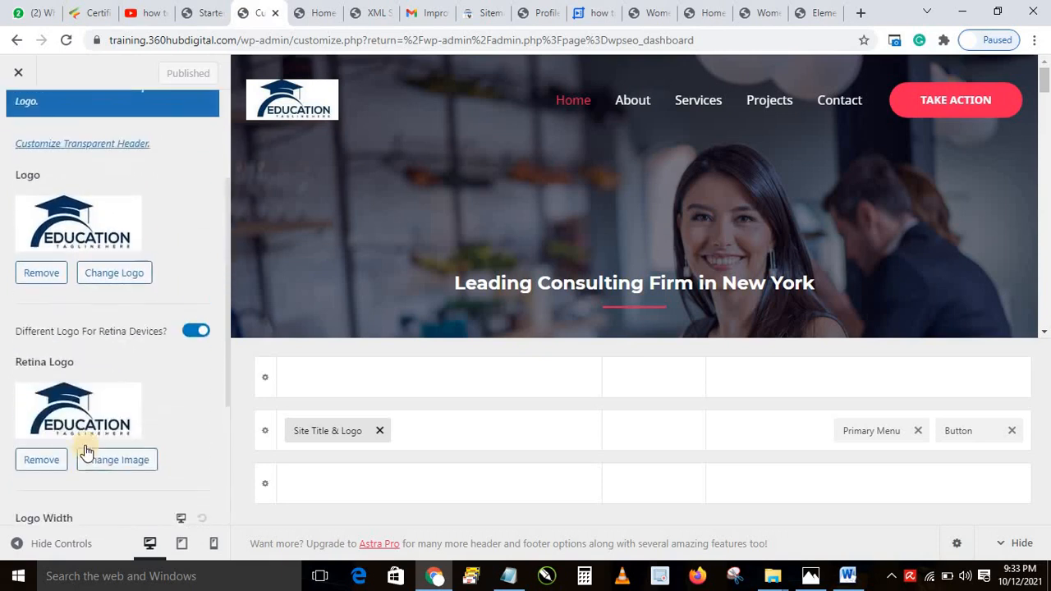
{"action": "scroll", "coordinate": [84, 443], "scroll_direction": "down", "scroll_amount": 5}
{"action": "scroll", "coordinate": [135, 140], "scroll_direction": "up", "scroll_amount": 2}
{"action": "scroll", "coordinate": [97, 127], "scroll_direction": "up", "scroll_amount": 3}
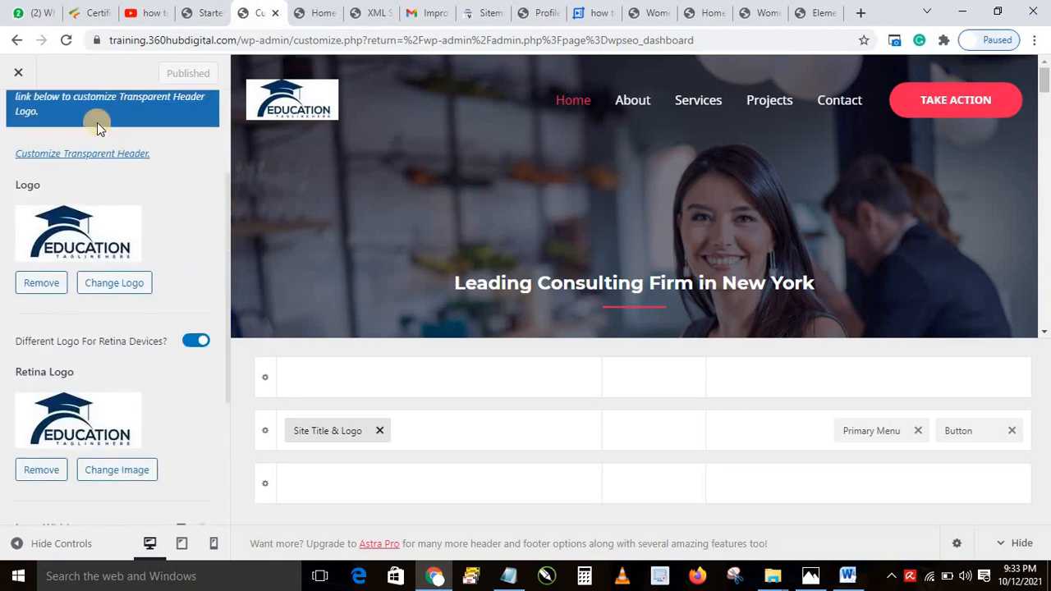
{"action": "scroll", "coordinate": [96, 229], "scroll_direction": "up", "scroll_amount": 2}
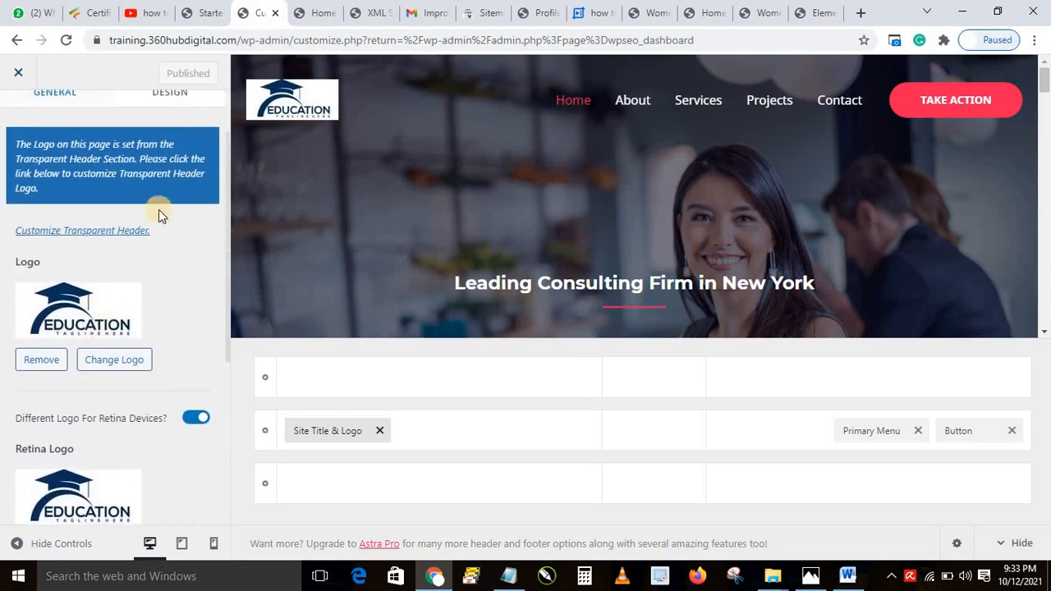
{"action": "scroll", "coordinate": [157, 211], "scroll_direction": "down", "scroll_amount": 2}
{"action": "scroll", "coordinate": [69, 291], "scroll_direction": "down", "scroll_amount": 1}
{"action": "scroll", "coordinate": [107, 192], "scroll_direction": "up", "scroll_amount": 1}
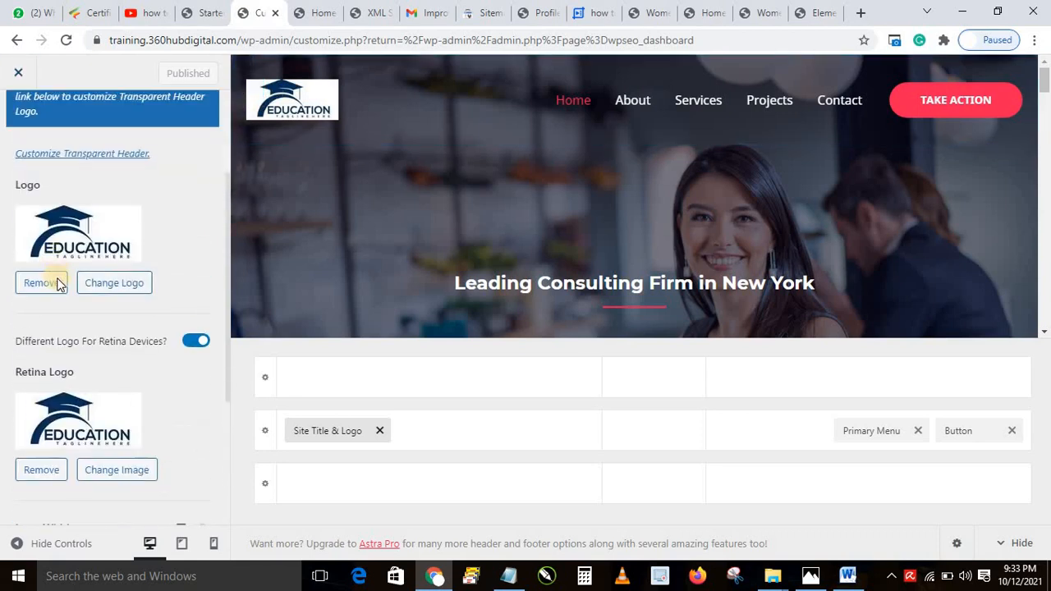
{"action": "scroll", "coordinate": [89, 316], "scroll_direction": "up", "scroll_amount": 2}
{"action": "scroll", "coordinate": [123, 312], "scroll_direction": "down", "scroll_amount": 1}
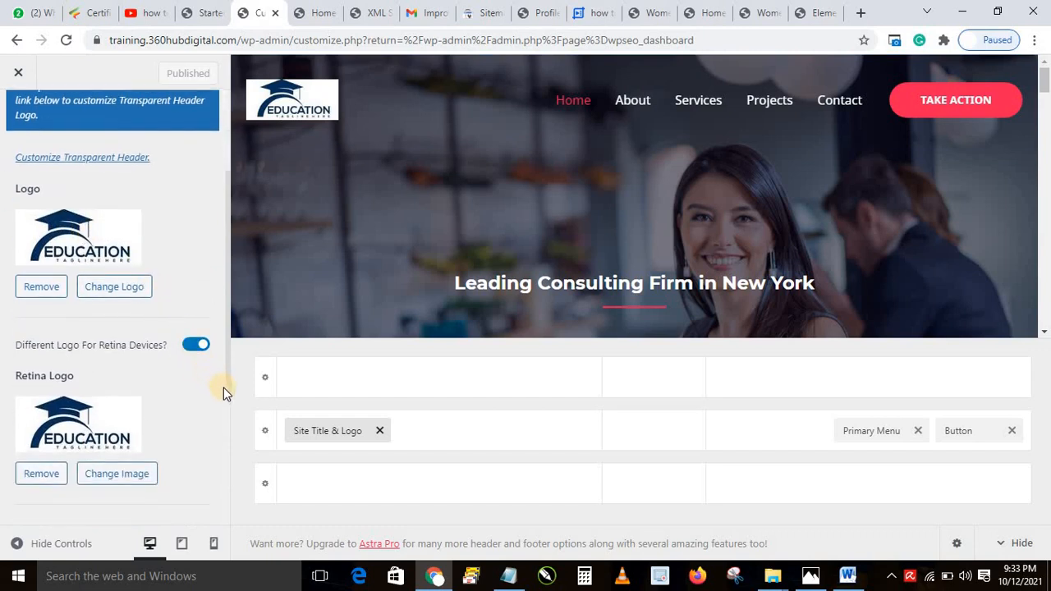
{"action": "left_click_drag", "start_coordinate": [226, 392], "coordinate": [219, 526]}
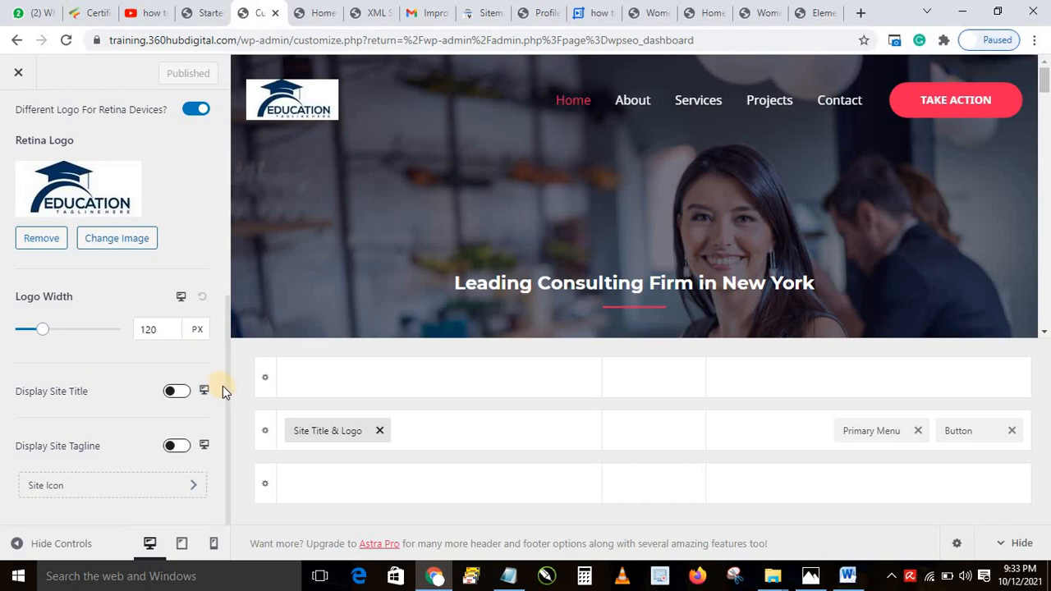
{"action": "scroll", "coordinate": [69, 130], "scroll_direction": "up", "scroll_amount": 3}
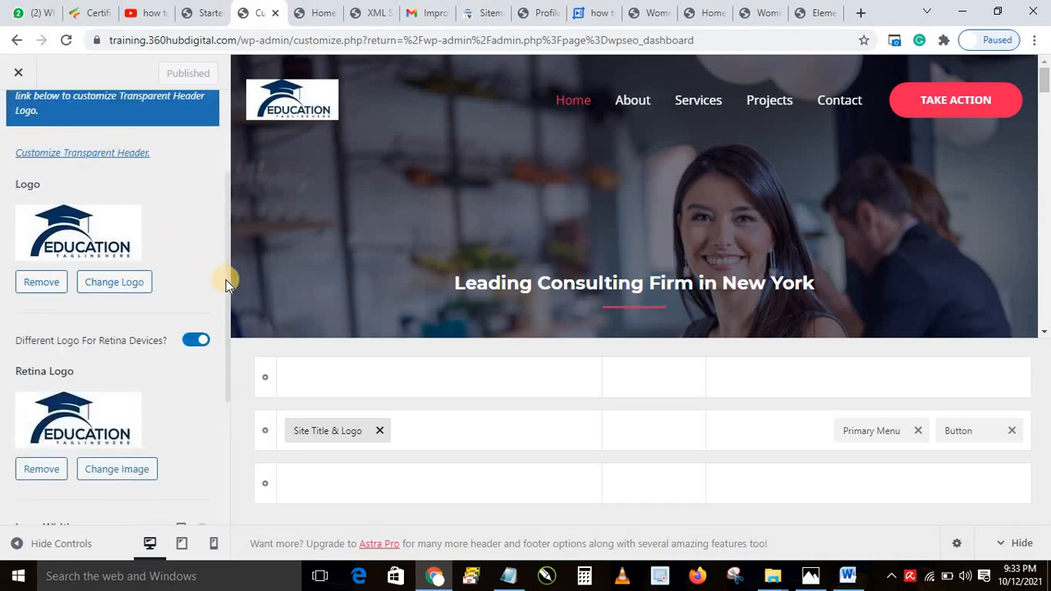
{"action": "left_click_drag", "start_coordinate": [225, 280], "coordinate": [227, 201]}
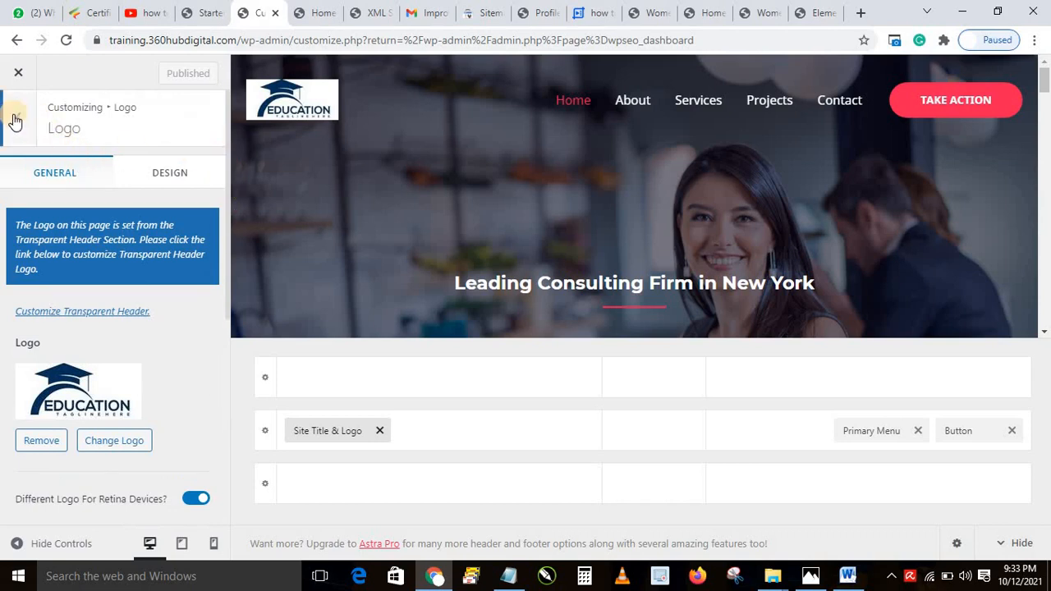
Go back to the Header Builder, open the header Button settings and set the button text to "Get A qUOTE"
{"action": "left_click", "coordinate": [15, 121]}
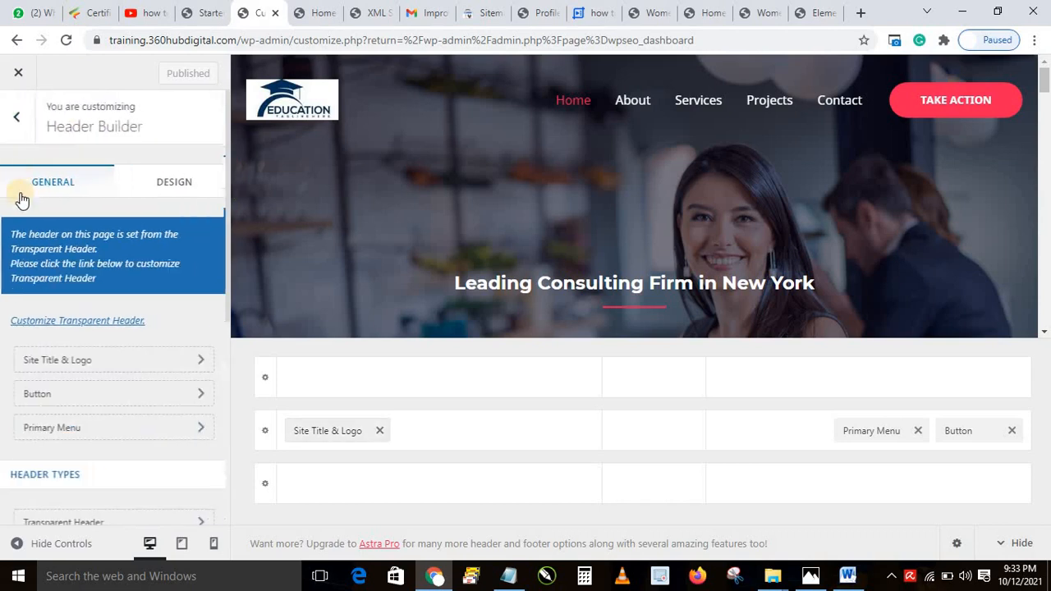
{"action": "left_click", "coordinate": [53, 399]}
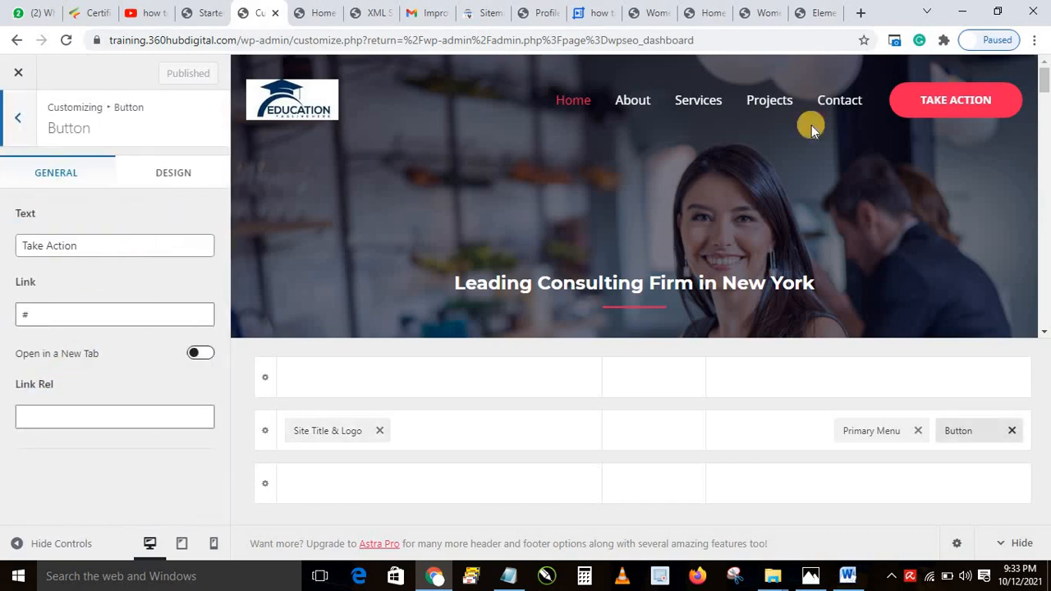
{"action": "triple_click", "coordinate": [50, 250]}
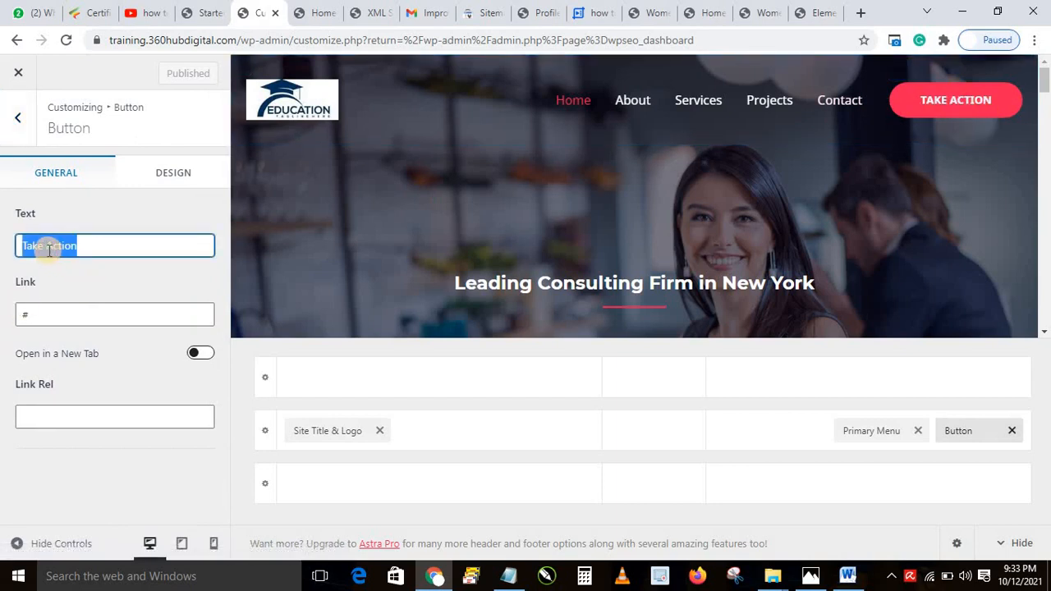
{"action": "type", "text": "Get A qUOTE"}
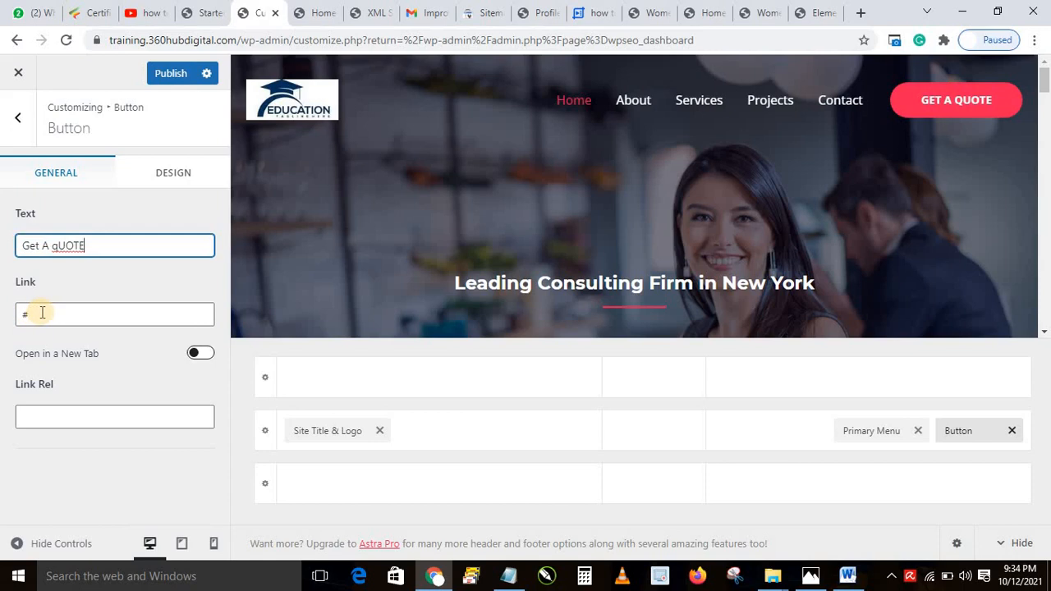
{"action": "left_click", "coordinate": [298, 14]}
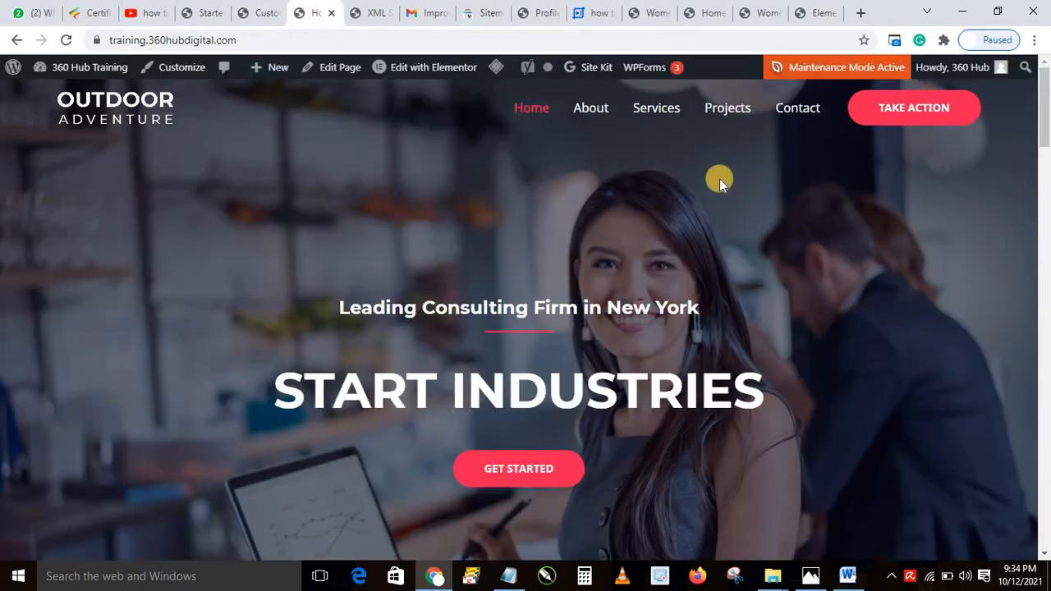
{"action": "right_click", "coordinate": [796, 110]}
{"action": "left_click", "coordinate": [821, 203]}
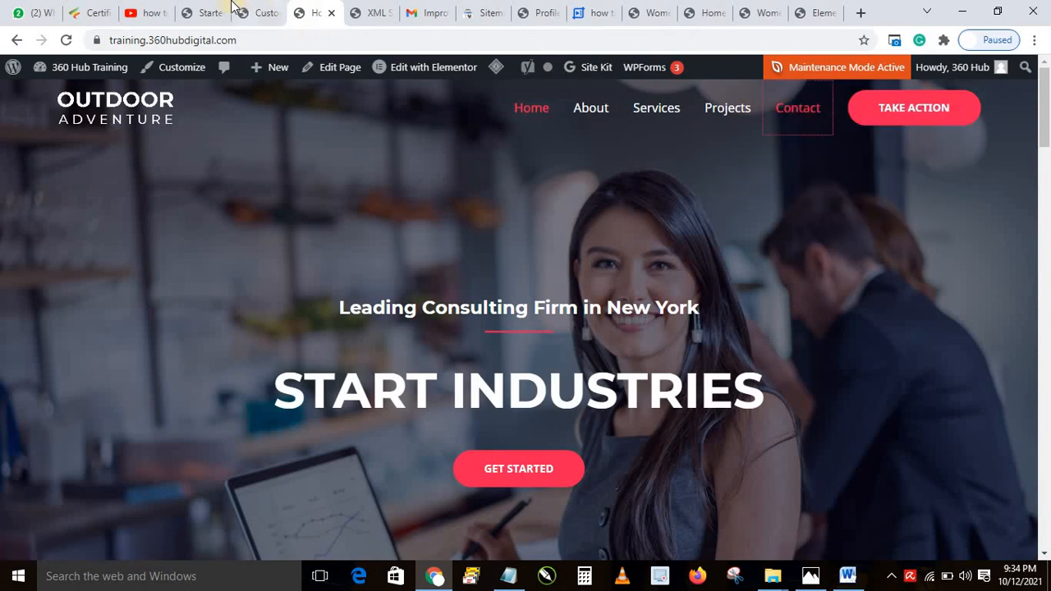
{"action": "left_click", "coordinate": [246, 12]}
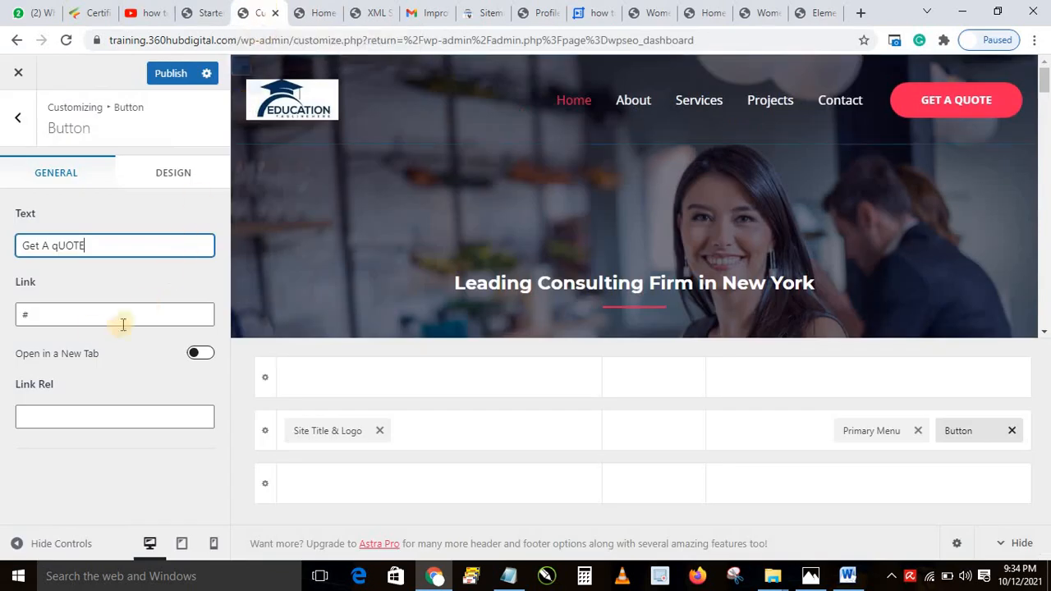
{"action": "left_click", "coordinate": [78, 312]}
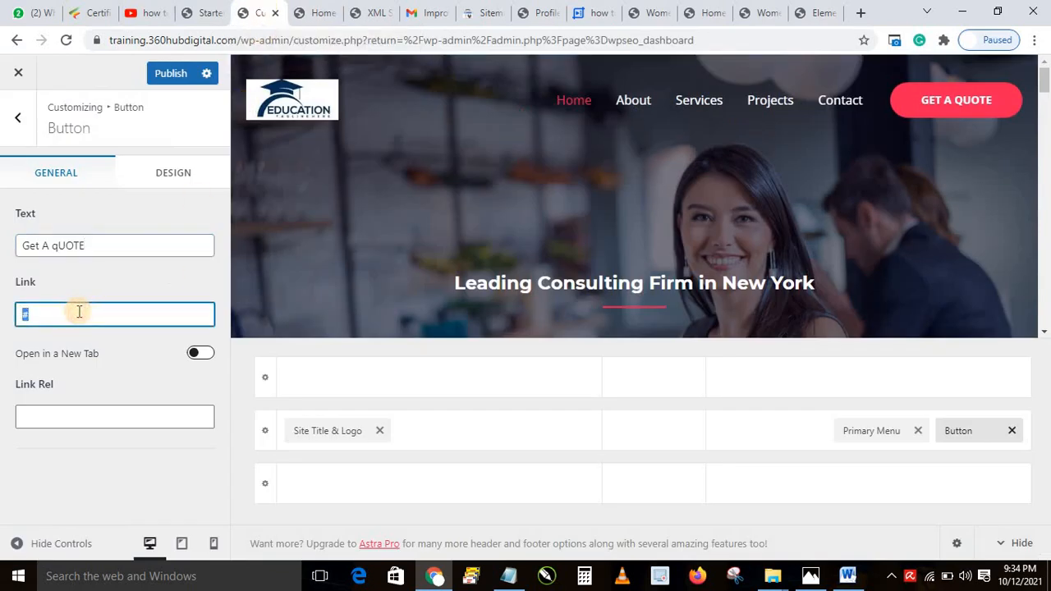
{"action": "key", "text": "ctrl+v"}
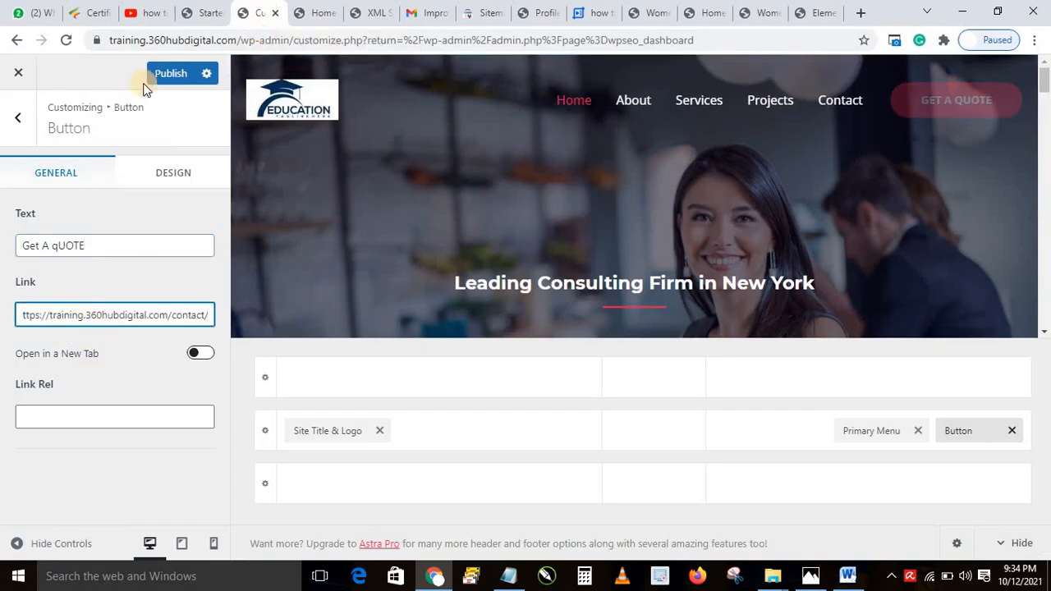
{"action": "left_click", "coordinate": [173, 73]}
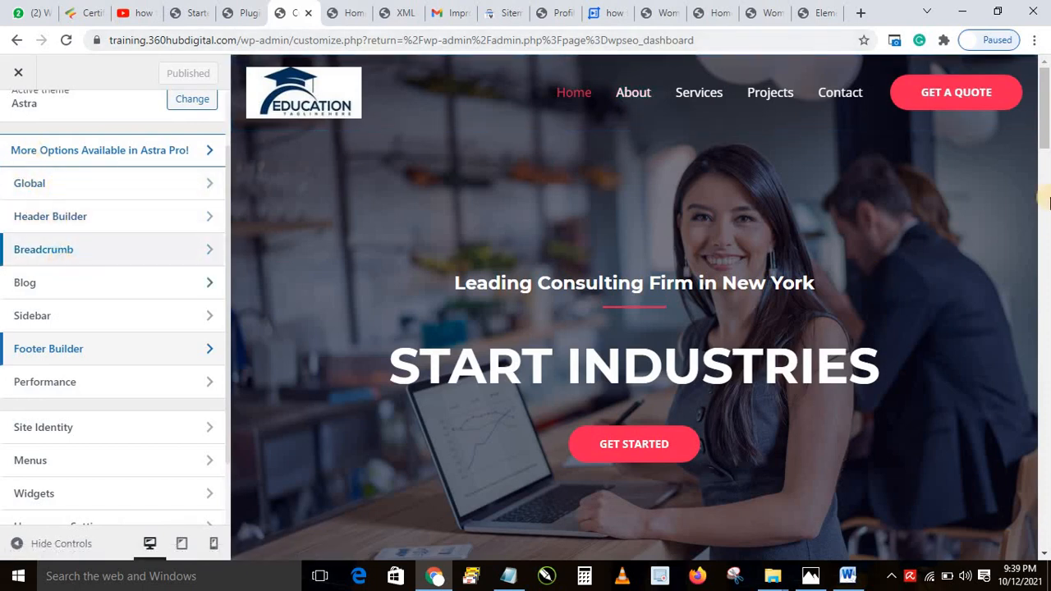
Examine the home page footer in the preview and review its Copyright and HTML 1 contents in the Footer Builder
{"action": "scroll", "coordinate": [512, 270], "scroll_direction": "down", "scroll_amount": 1}
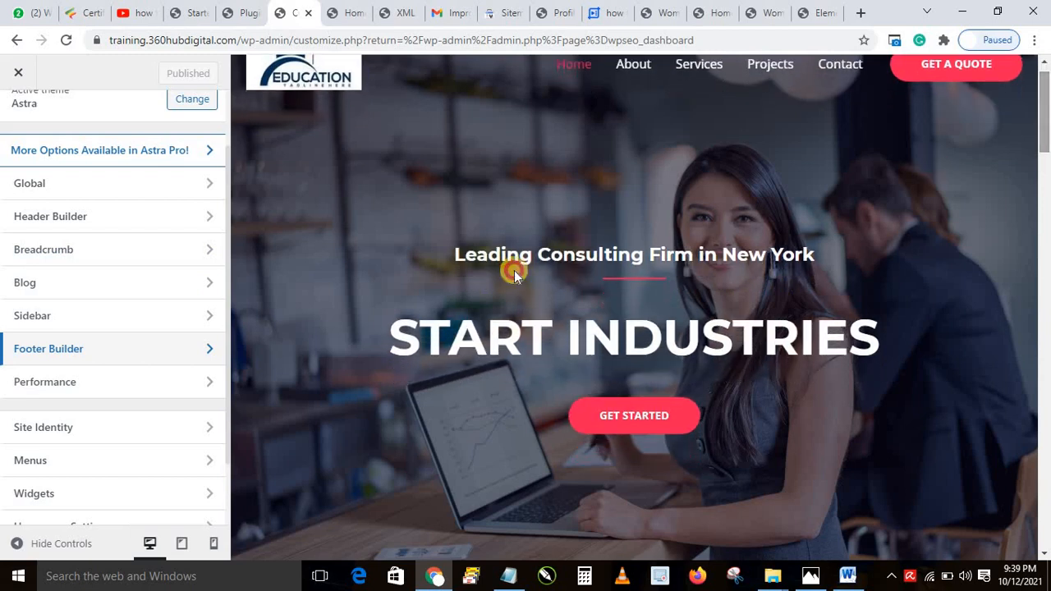
{"action": "left_click_drag", "start_coordinate": [1045, 131], "coordinate": [833, 525]}
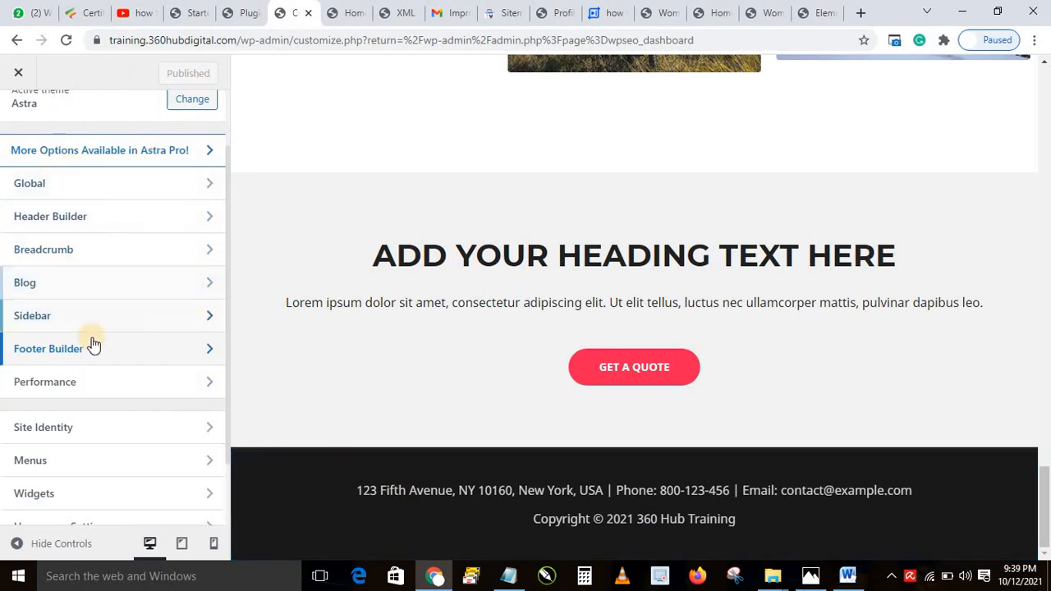
{"action": "left_click", "coordinate": [43, 352]}
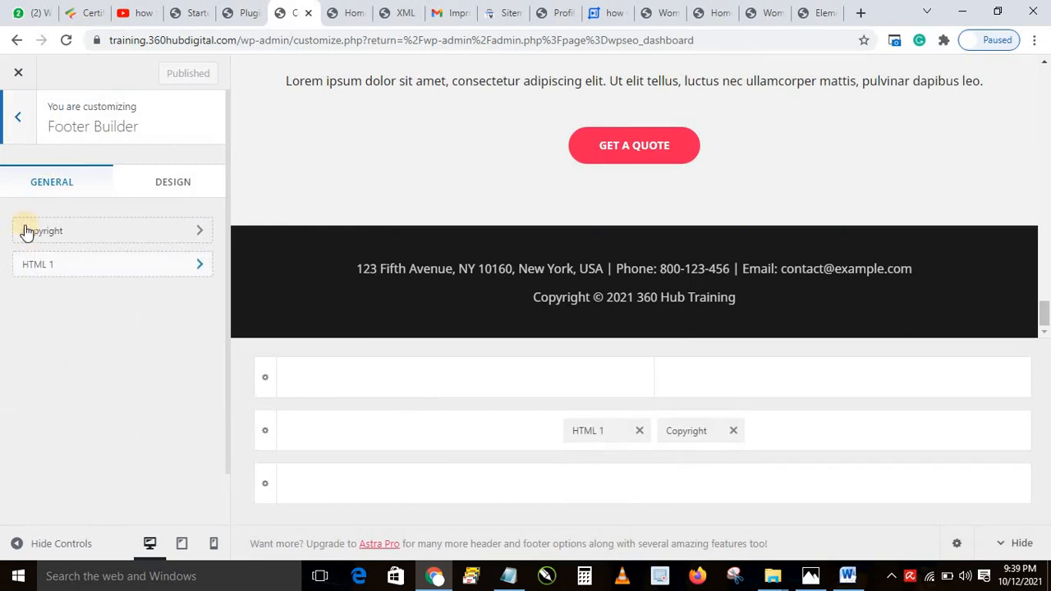
{"action": "left_click", "coordinate": [82, 238]}
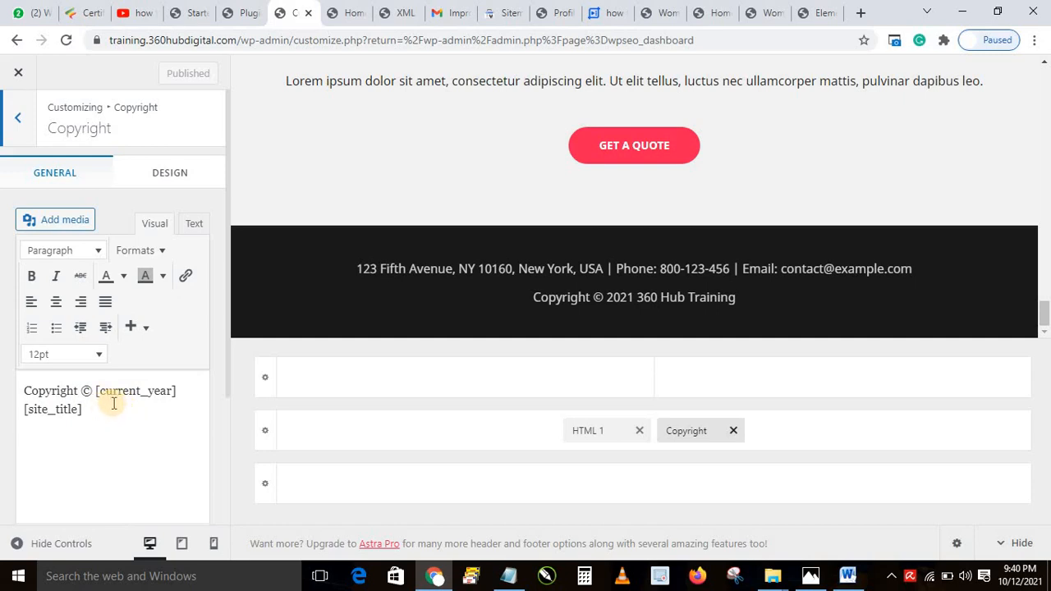
{"action": "left_click", "coordinate": [18, 121]}
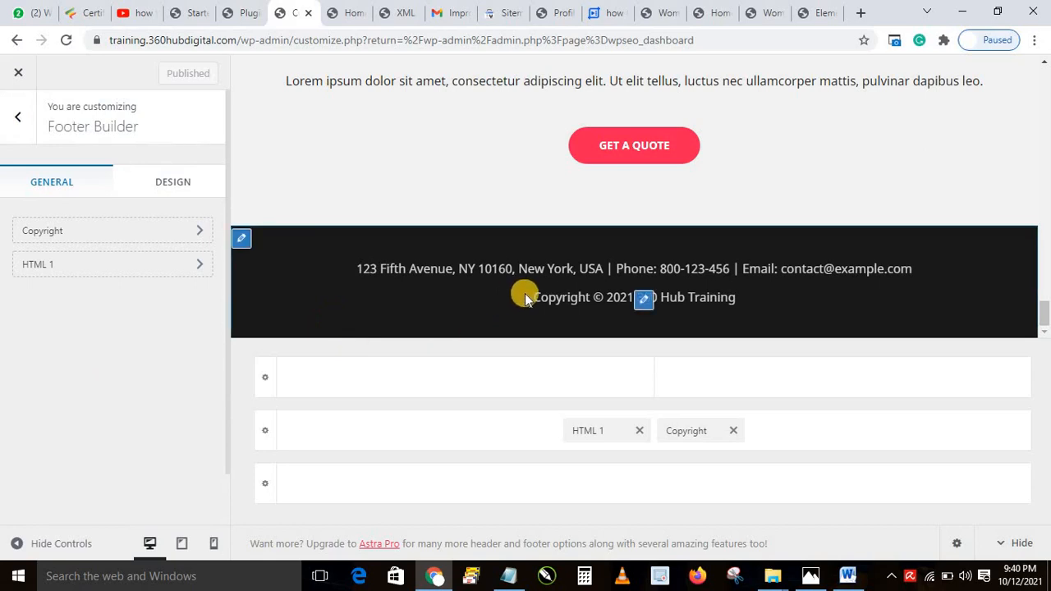
{"action": "left_click", "coordinate": [85, 230]}
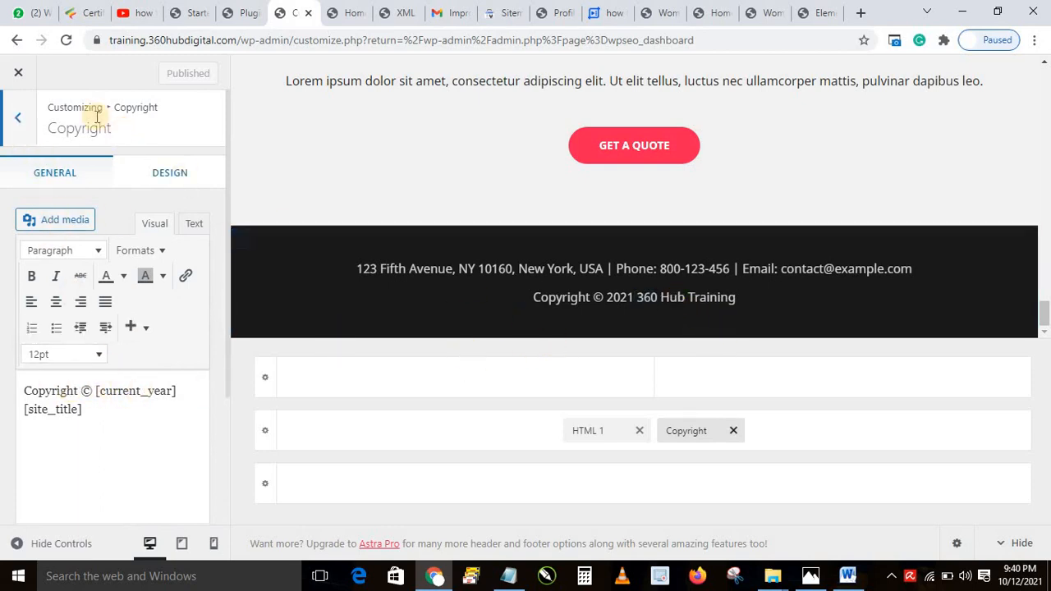
{"action": "left_click", "coordinate": [18, 119]}
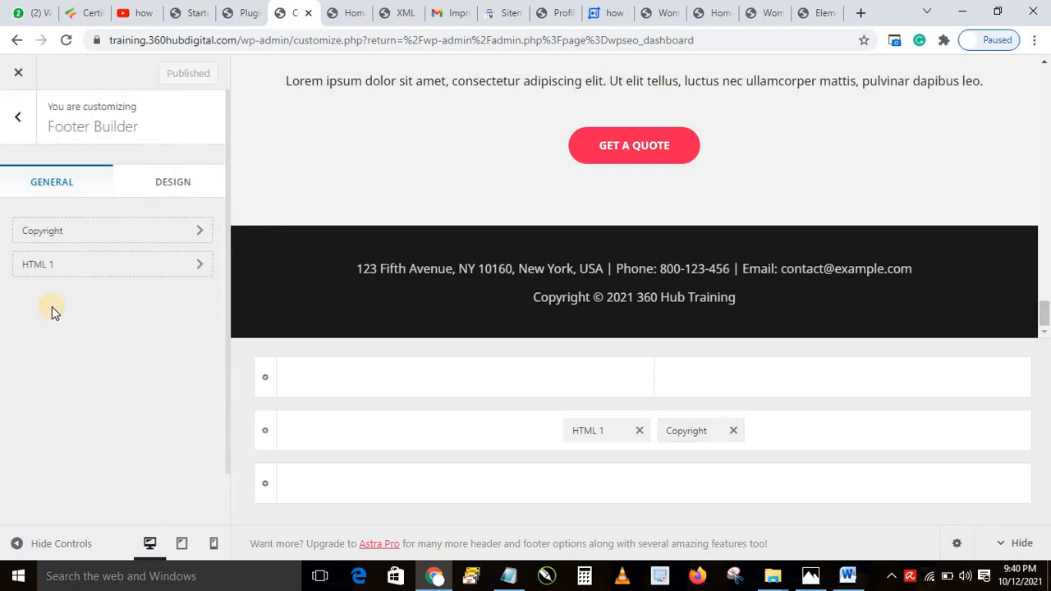
{"action": "left_click", "coordinate": [45, 264]}
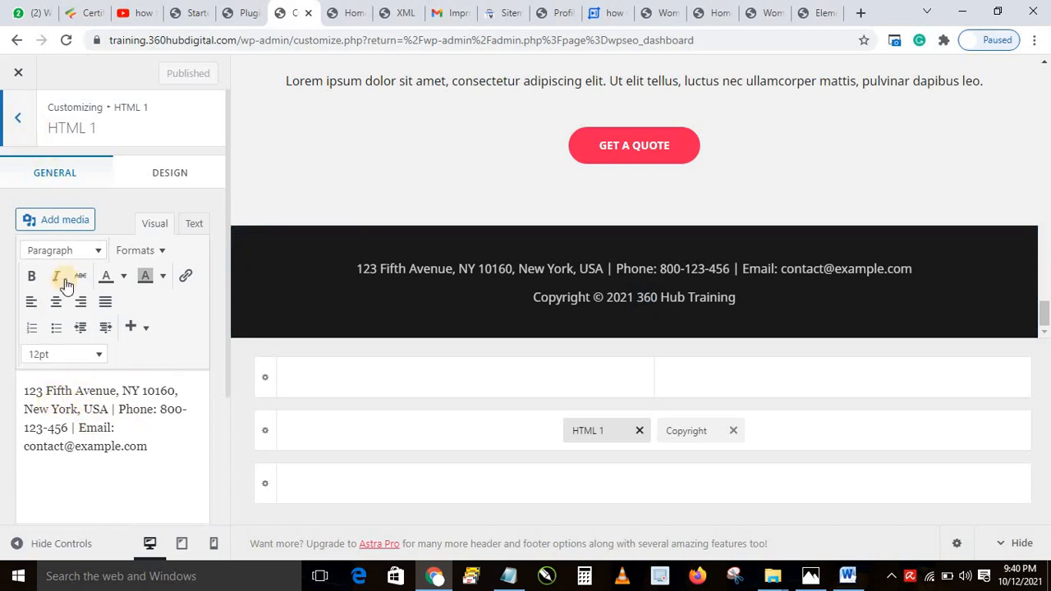
{"action": "left_click", "coordinate": [18, 123]}
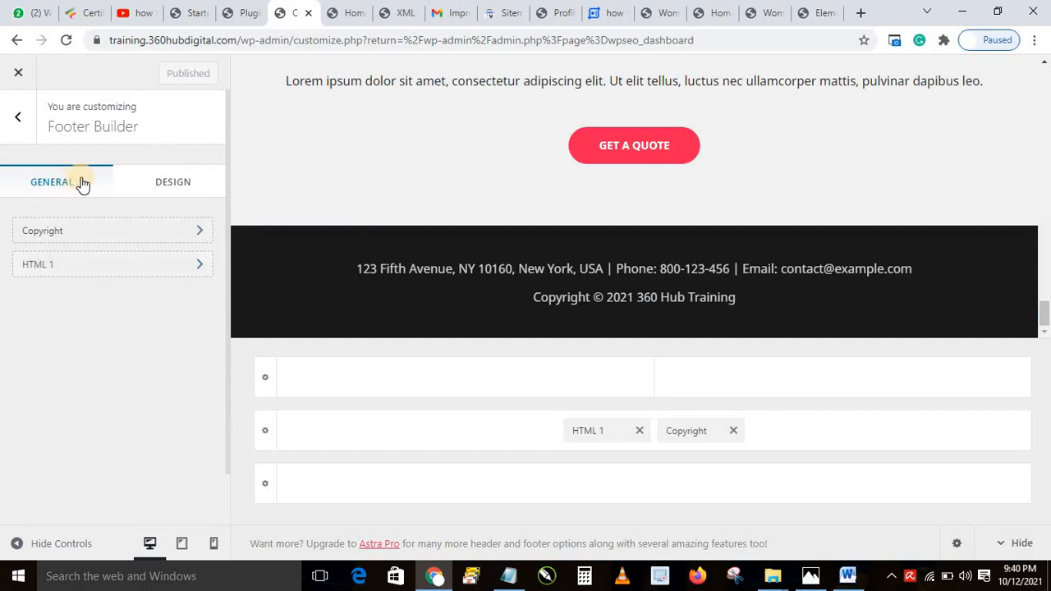
{"action": "left_click", "coordinate": [18, 123]}
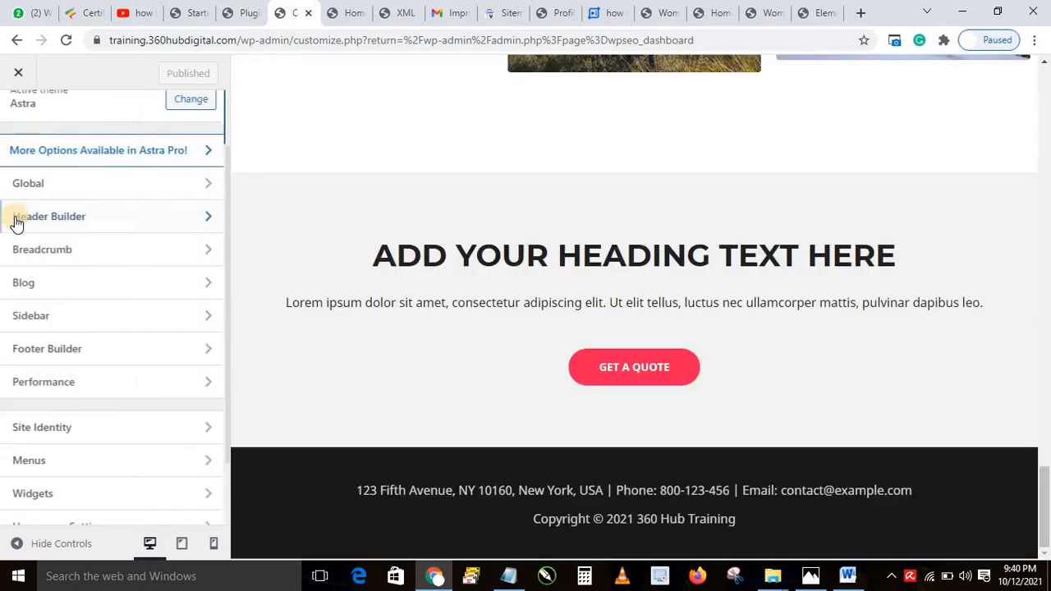
Reload the live home page and check the header logo, menu, button, page sections and footer
{"action": "left_click_drag", "start_coordinate": [1042, 506], "coordinate": [1044, 82]}
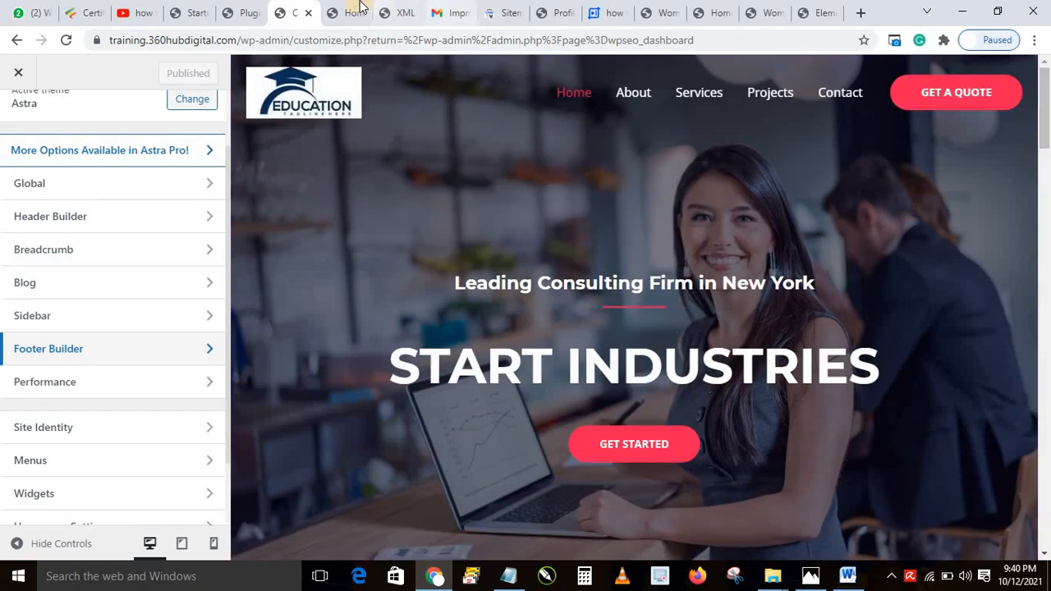
{"action": "left_click", "coordinate": [352, 13]}
{"action": "left_click", "coordinate": [66, 40]}
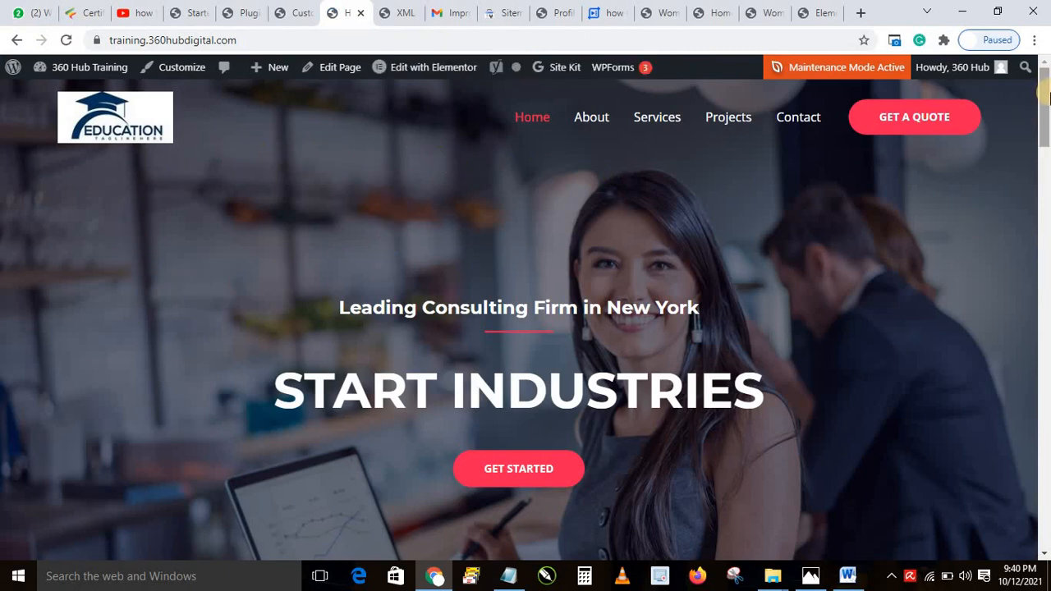
{"action": "mouse_move", "coordinate": [1044, 90]}
{"action": "left_mouse_down"}
{"action": "mouse_move", "coordinate": [1043, 100]}
{"action": "mouse_move", "coordinate": [1043, 81]}
{"action": "left_mouse_up"}
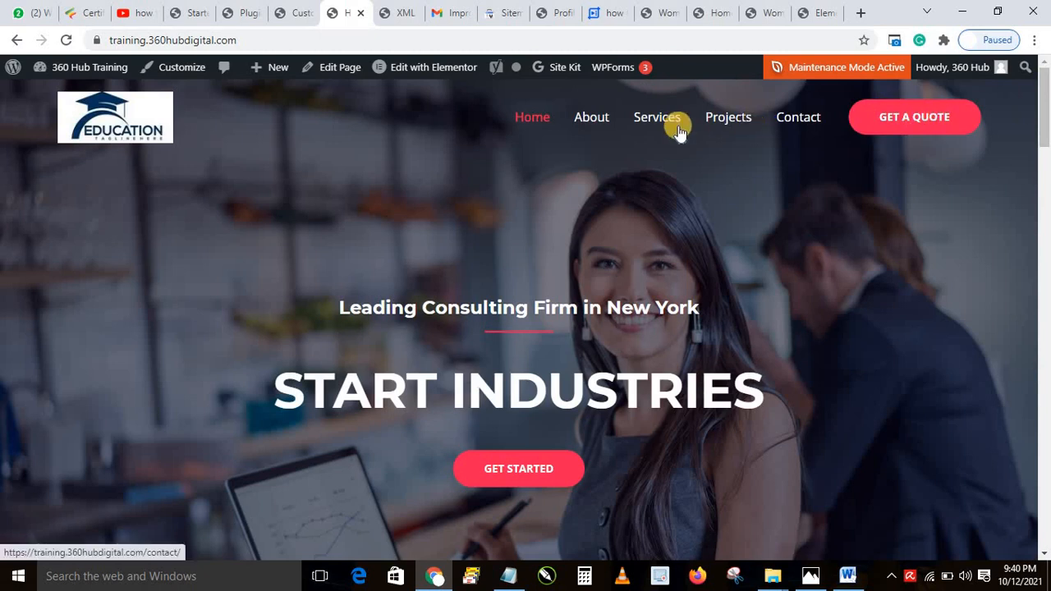
{"action": "left_click_drag", "start_coordinate": [1043, 127], "coordinate": [1047, 276]}
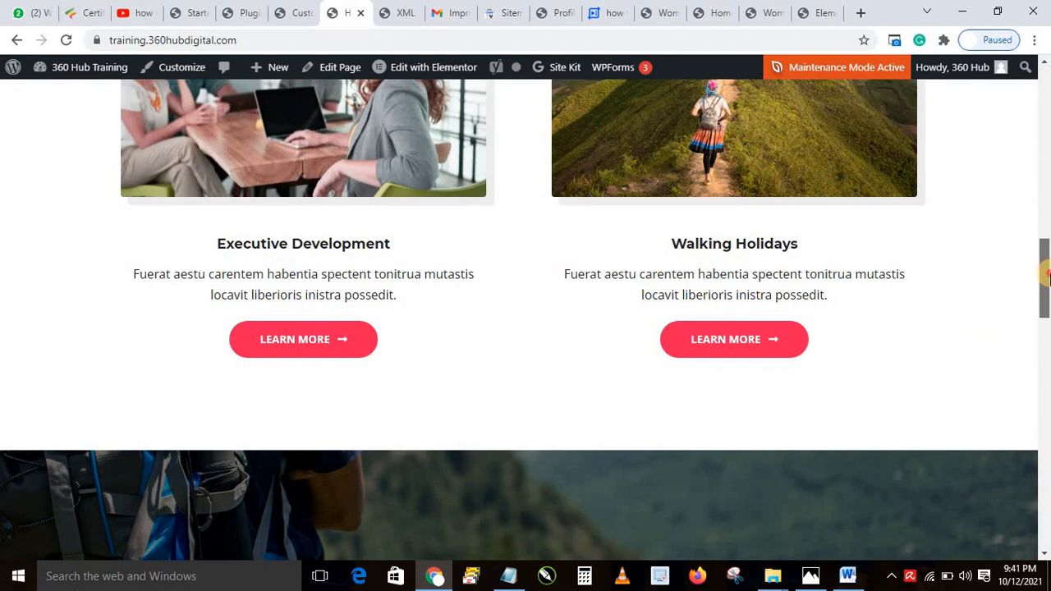
{"action": "left_click_drag", "start_coordinate": [1047, 275], "coordinate": [1047, 522]}
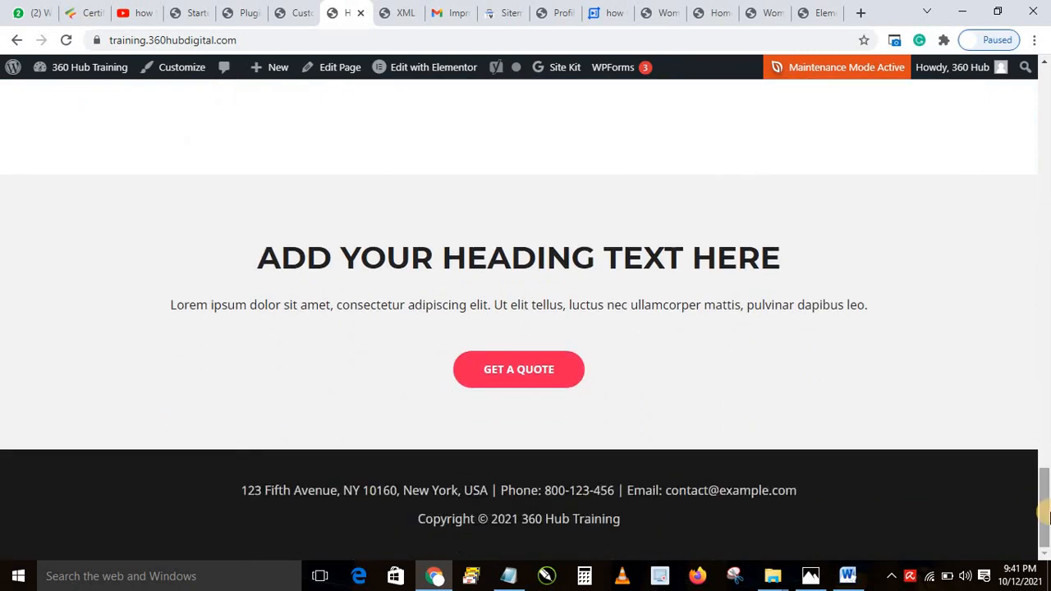
{"action": "left_click_drag", "start_coordinate": [1046, 516], "coordinate": [1046, 88]}
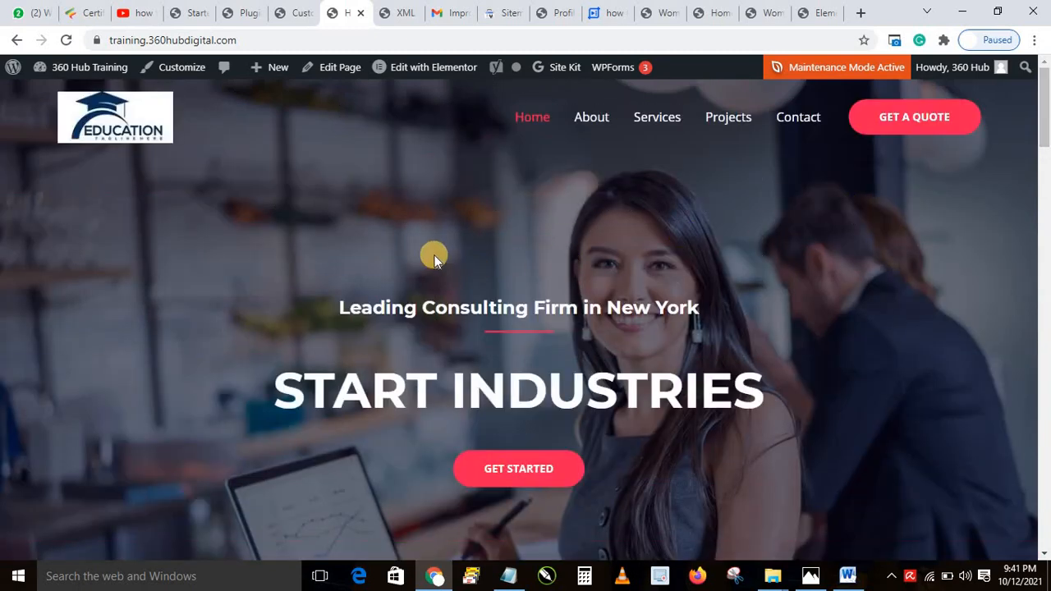